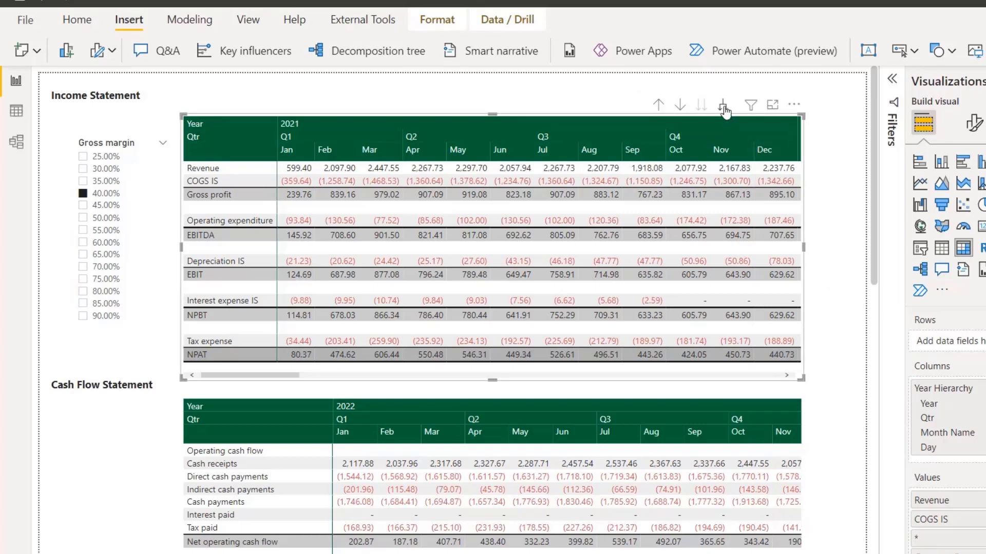
Step: Drill the Income Statement matrix up through its date hierarchy, and expand it back down to month level
{"action": "left_click", "coordinate": [724, 109]}
{"action": "left_click", "coordinate": [657, 105]}
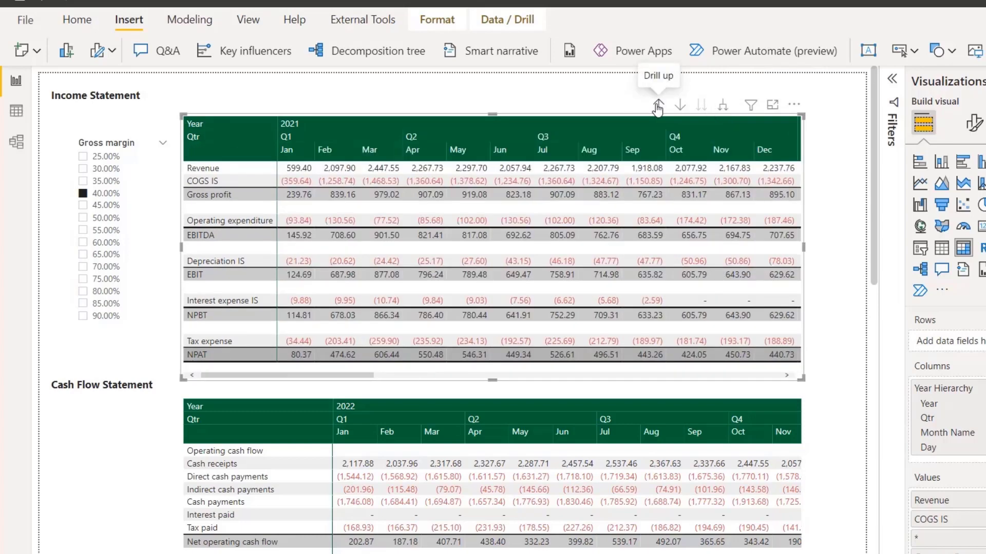
{"action": "left_click", "coordinate": [657, 107]}
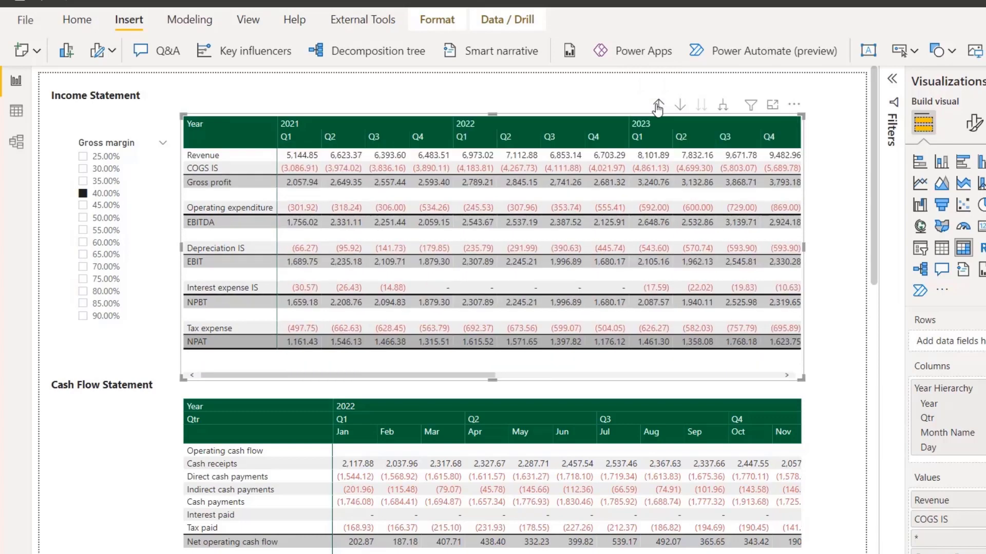
{"action": "left_click", "coordinate": [657, 108]}
{"action": "left_click", "coordinate": [722, 107]}
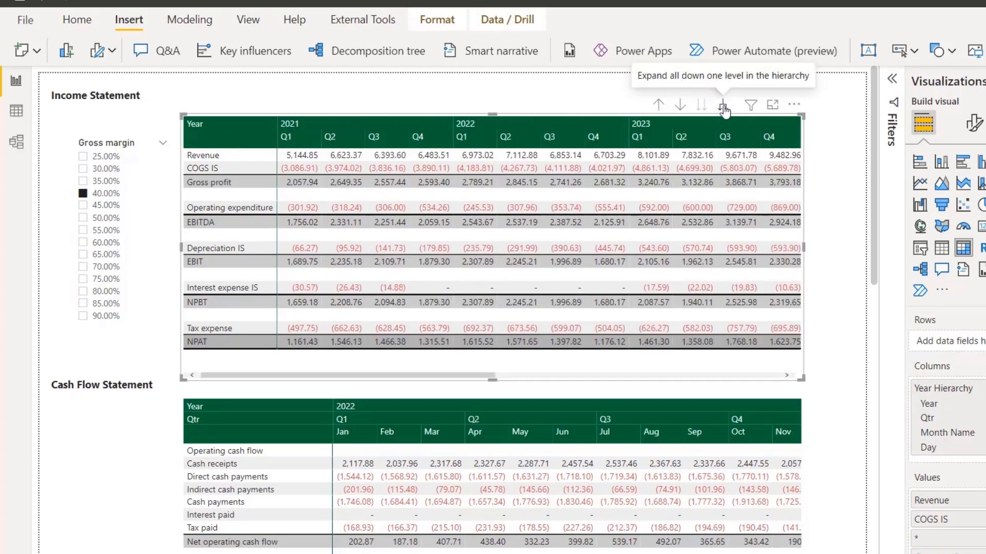
{"action": "left_click", "coordinate": [723, 107]}
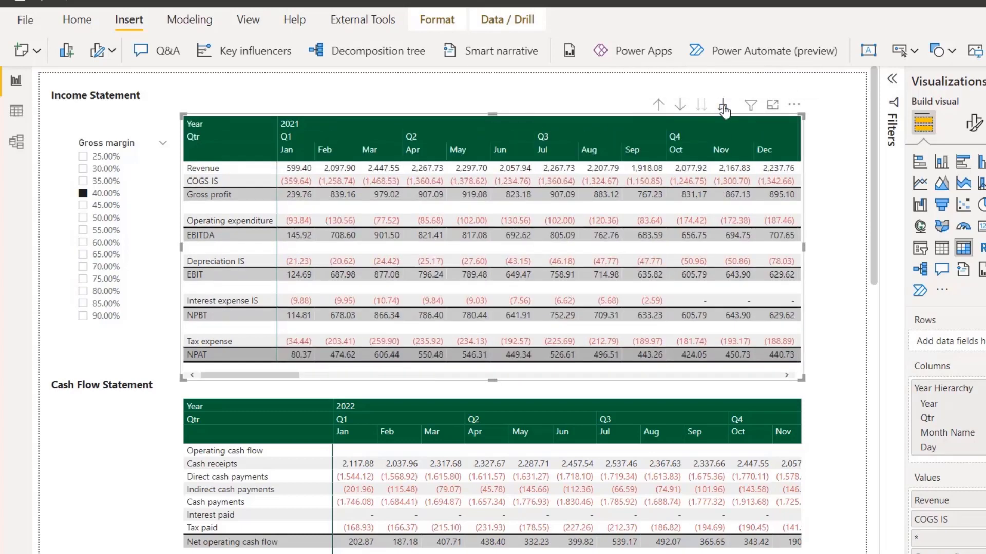
Step: Filter the statements by gross margins of 60% and 70% in turn, and return the slicer to 40%
{"action": "left_click", "coordinate": [117, 199]}
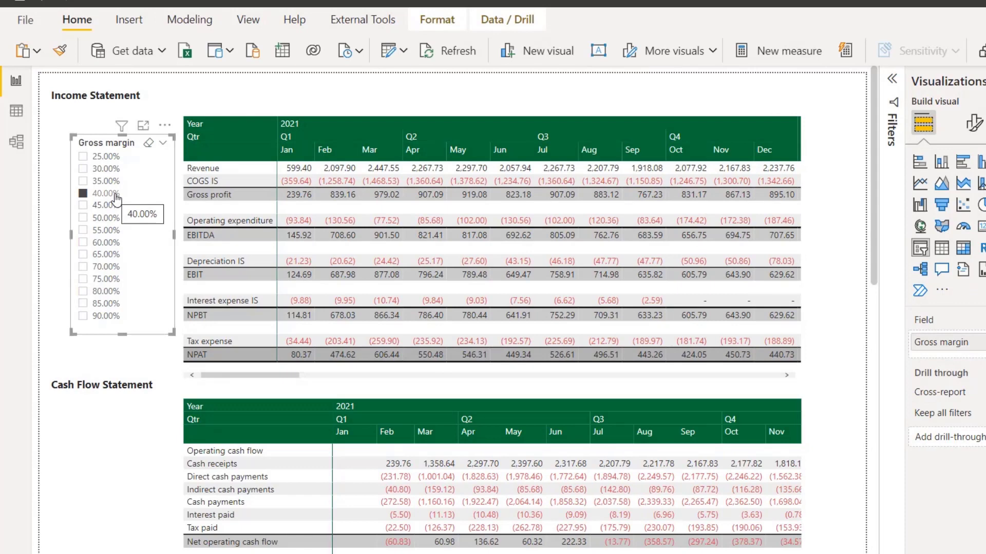
{"action": "left_click", "coordinate": [83, 243]}
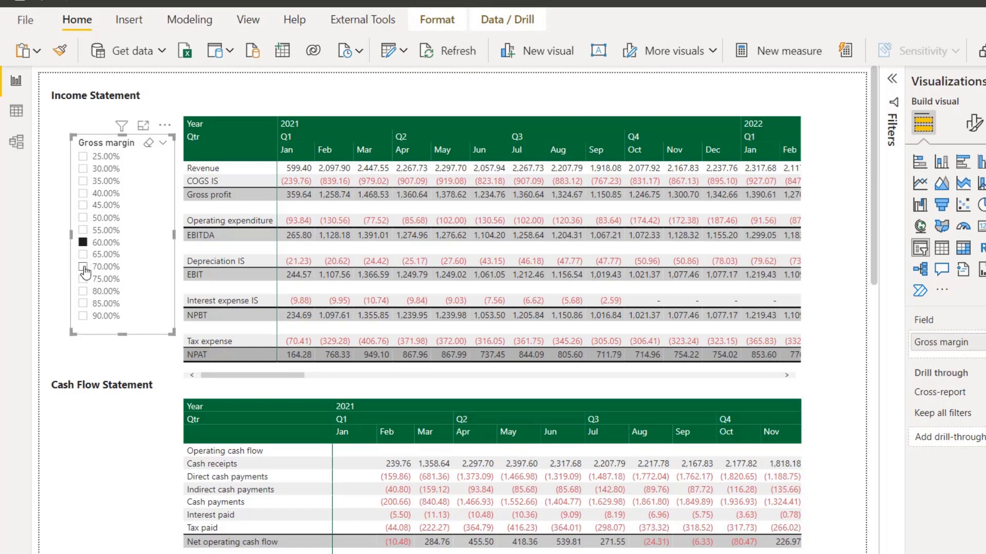
{"action": "left_click", "coordinate": [84, 268]}
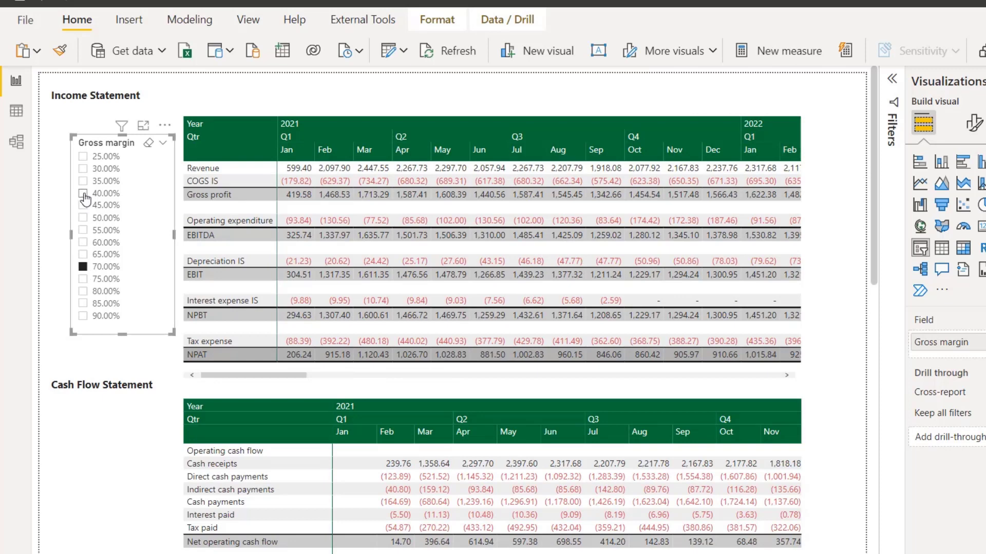
{"action": "left_click", "coordinate": [83, 194]}
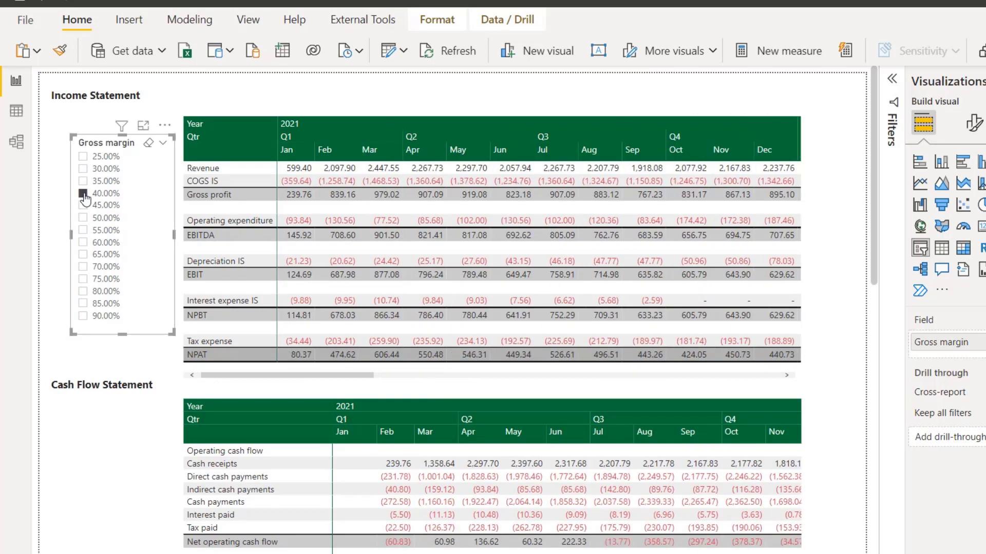
Step: Examine the integrated statements down to the balance sheet's equity section and balance check
{"action": "left_click", "coordinate": [128, 20]}
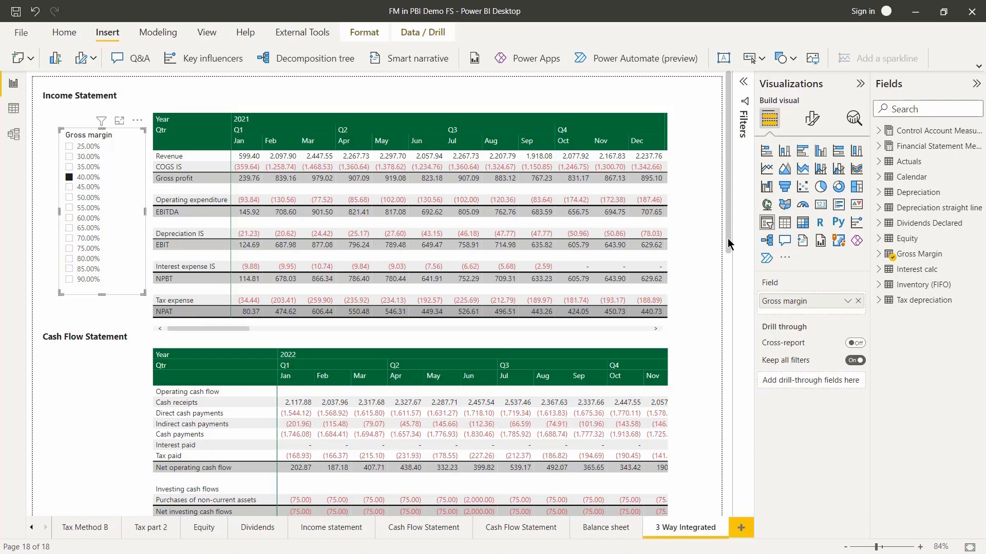
{"action": "left_click_drag", "start_coordinate": [729, 243], "coordinate": [742, 495]}
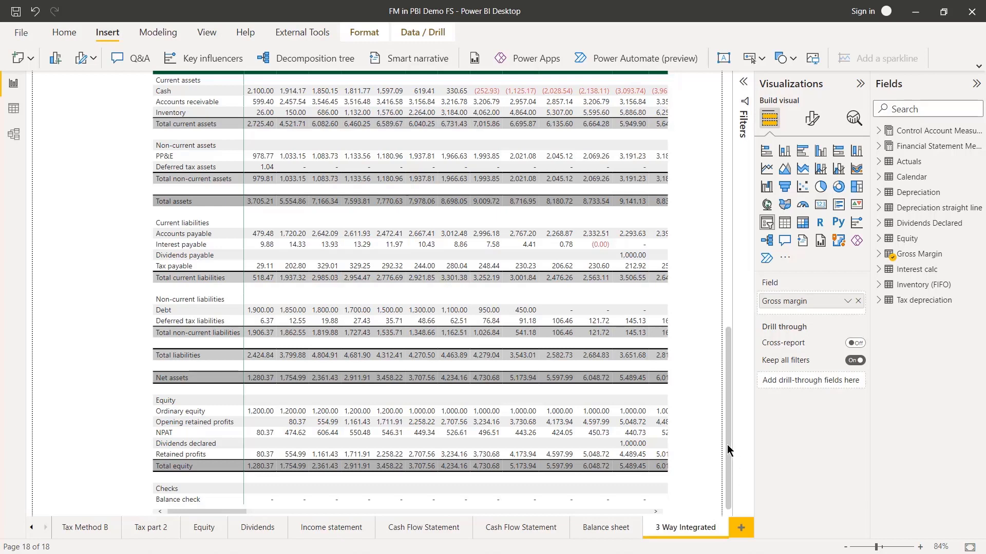
{"action": "left_click_drag", "start_coordinate": [728, 445], "coordinate": [728, 439]}
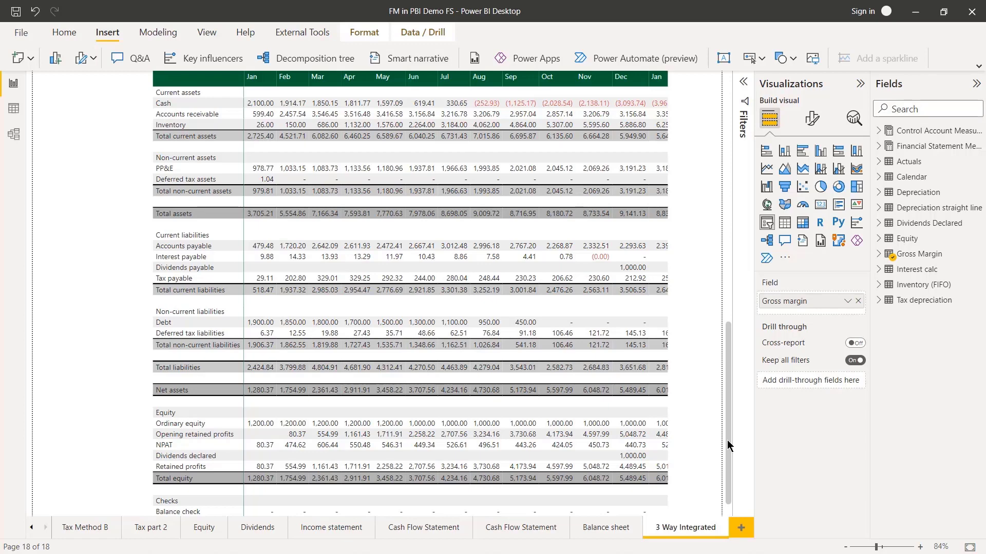
{"action": "left_click_drag", "start_coordinate": [727, 441], "coordinate": [743, 187]}
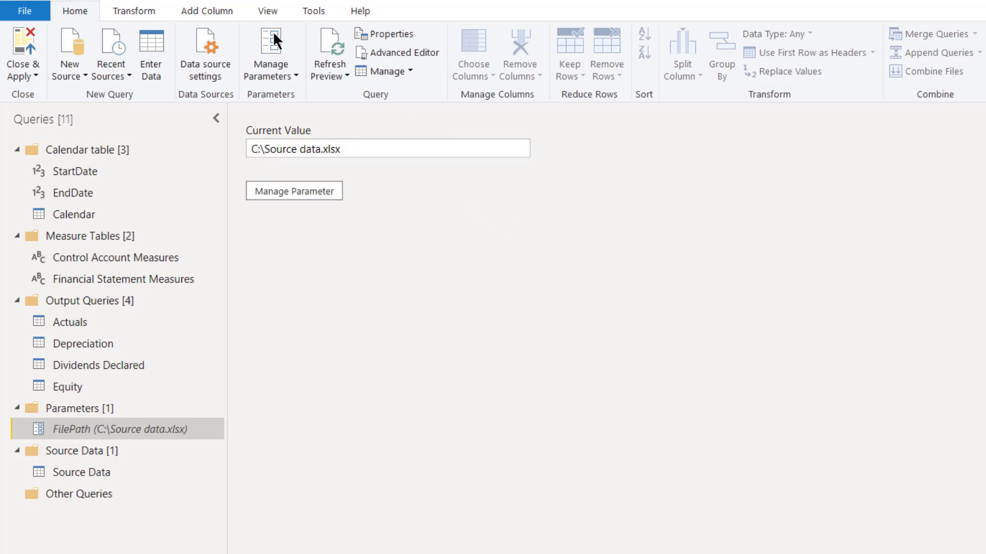
Step: Add a new query parameter named P_DaysPayable
{"action": "left_click", "coordinate": [277, 72]}
{"action": "left_click", "coordinate": [262, 92]}
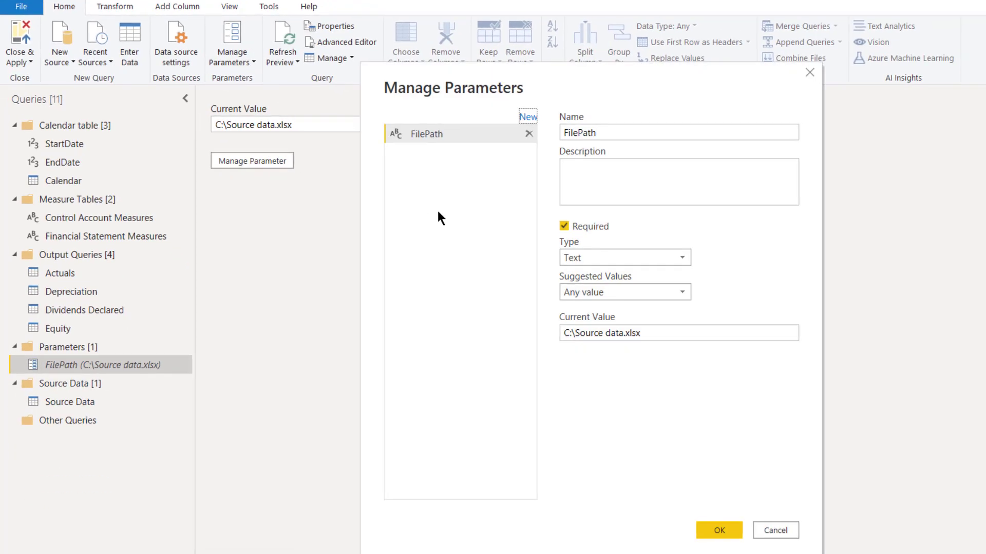
{"action": "left_click", "coordinate": [528, 117]}
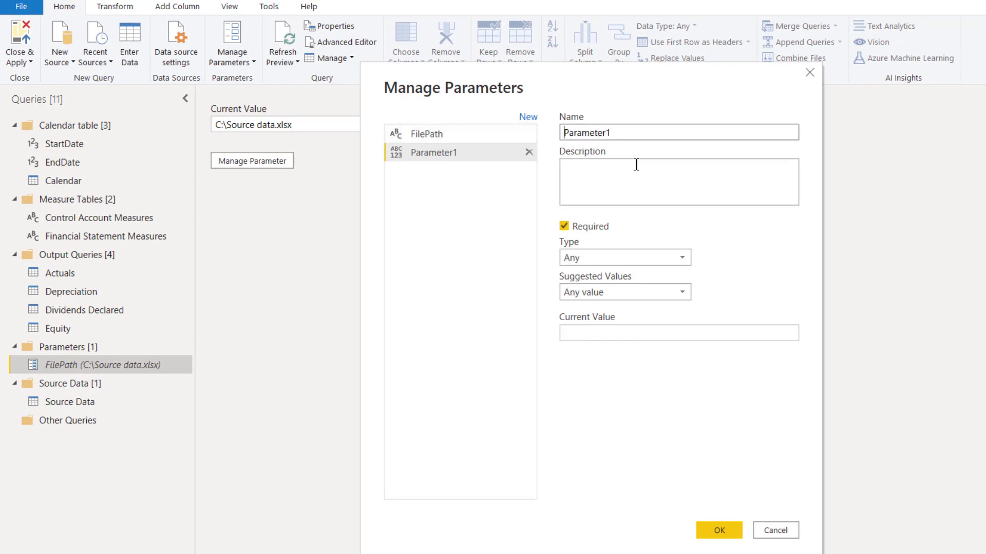
{"action": "left_click", "coordinate": [634, 132]}
{"action": "key", "text": "BackSpace"}
{"action": "key", "text": "BackSpace"}
{"action": "key", "text": "BackSpace"}
{"action": "key", "text": "BackSpace"}
{"action": "key", "text": "BackSpace"}
{"action": "key", "text": "BackSpace"}
{"action": "key", "text": "BackSpace"}
{"action": "key", "text": "BackSpace"}
{"action": "key", "text": "BackSpace"}
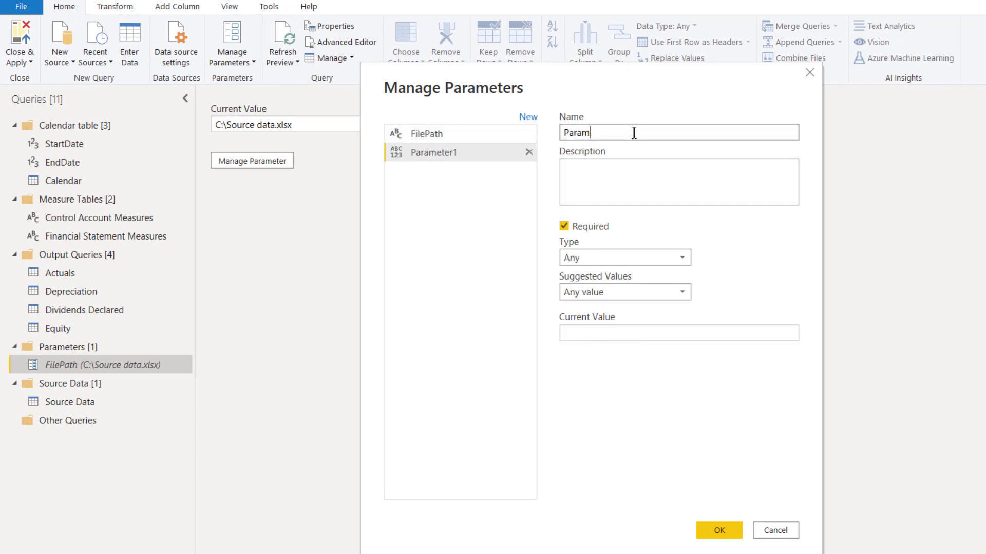
{"action": "type", "text": "_DaysPayable"}
Step: Set the P_DaysPayable parameter's type to Decimal Number and its current value to 40
{"action": "left_click", "coordinate": [686, 262]}
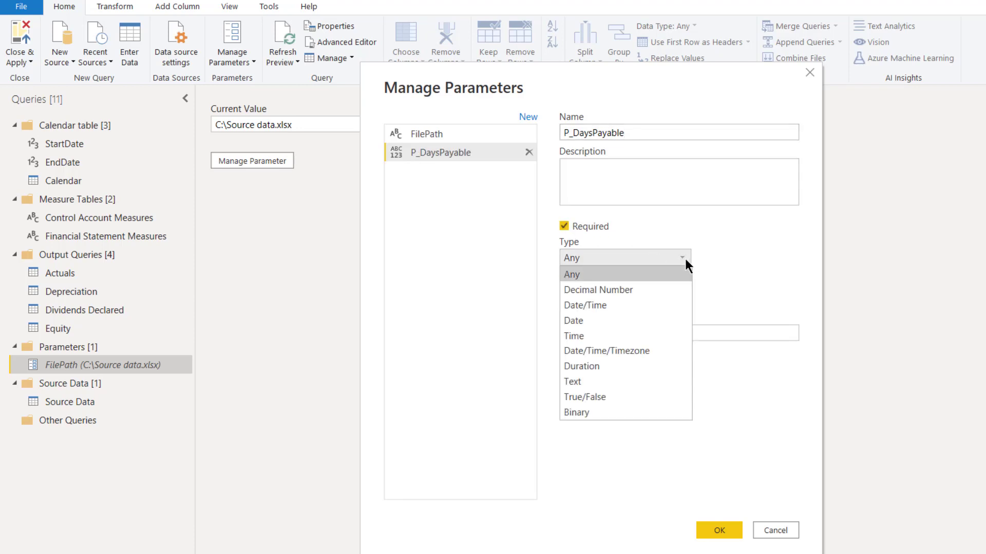
{"action": "left_click", "coordinate": [666, 290]}
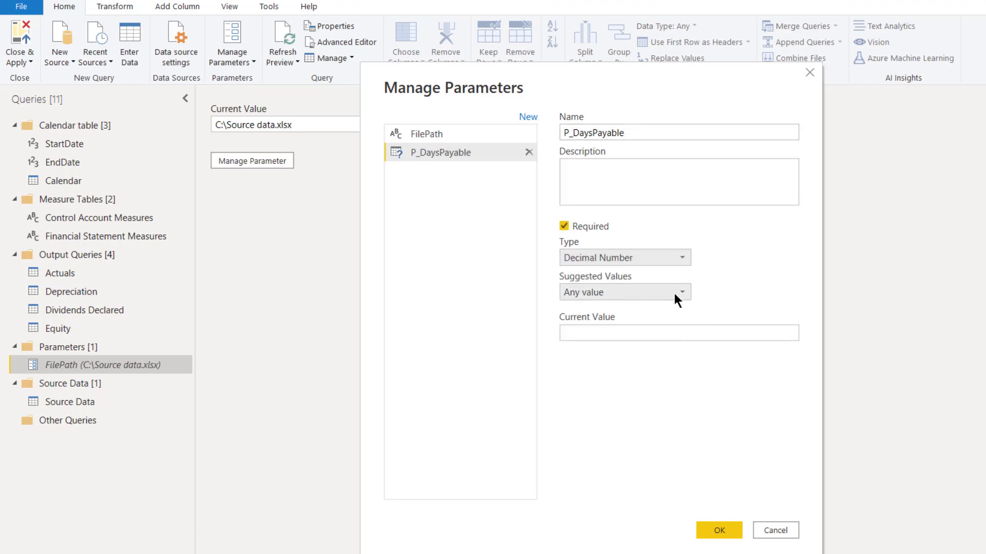
{"action": "left_click", "coordinate": [657, 332]}
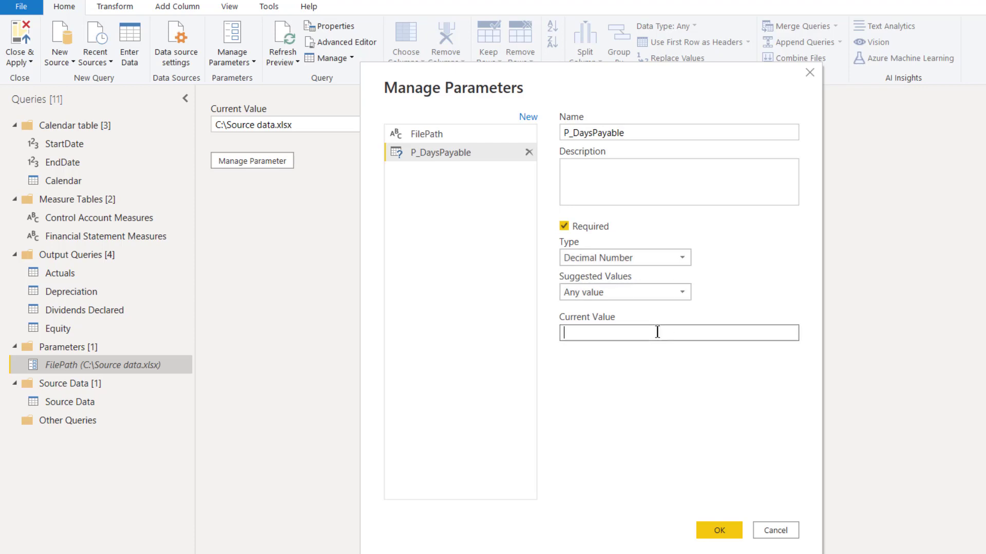
{"action": "type", "text": "40"}
Step: Add another query parameter named P_DaysReceivable
{"action": "left_click", "coordinate": [528, 117]}
{"action": "key", "text": "BackSpace"}
{"action": "key", "text": "BackSpace"}
{"action": "key", "text": "BackSpace"}
{"action": "key", "text": "BackSpace"}
{"action": "key", "text": "BackSpace"}
{"action": "key", "text": "BackSpace"}
{"action": "key", "text": "BackSpace"}
{"action": "key", "text": "BackSpace"}
{"action": "key", "text": "BackSpace"}
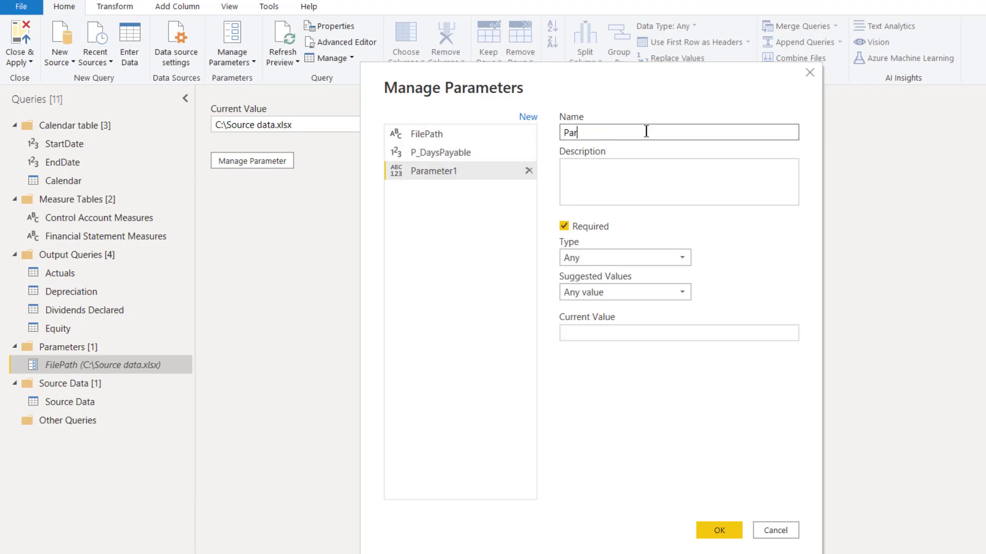
{"action": "type", "text": "_DaysReceivable"}
Step: Set the P_DaysReceivable parameter's type to Decimal Number and its current value to 45
{"action": "left_click", "coordinate": [681, 257]}
{"action": "left_click", "coordinate": [656, 288]}
{"action": "left_click", "coordinate": [630, 332]}
{"action": "type", "text": "45"}
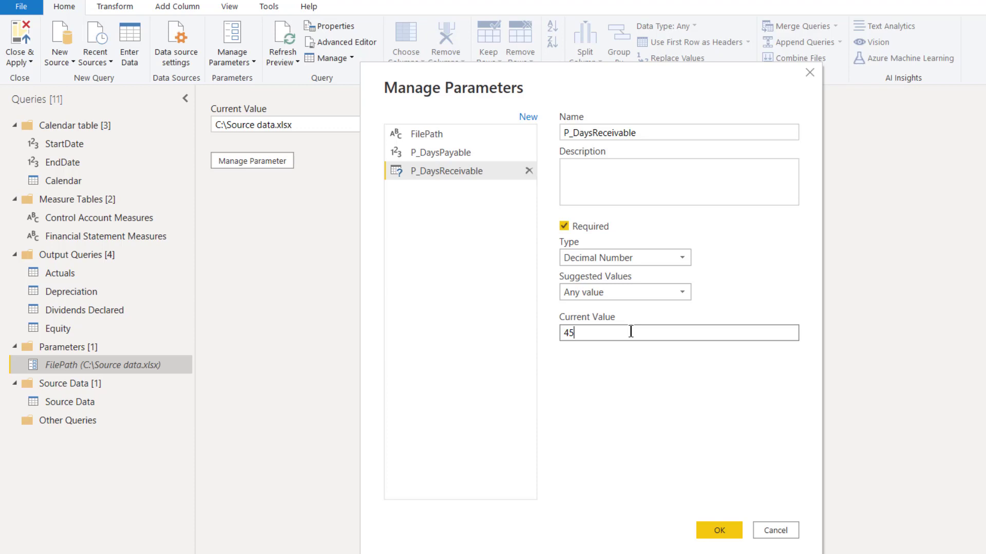
Step: Add a third query parameter named P_SalesCode
{"action": "left_click", "coordinate": [528, 118]}
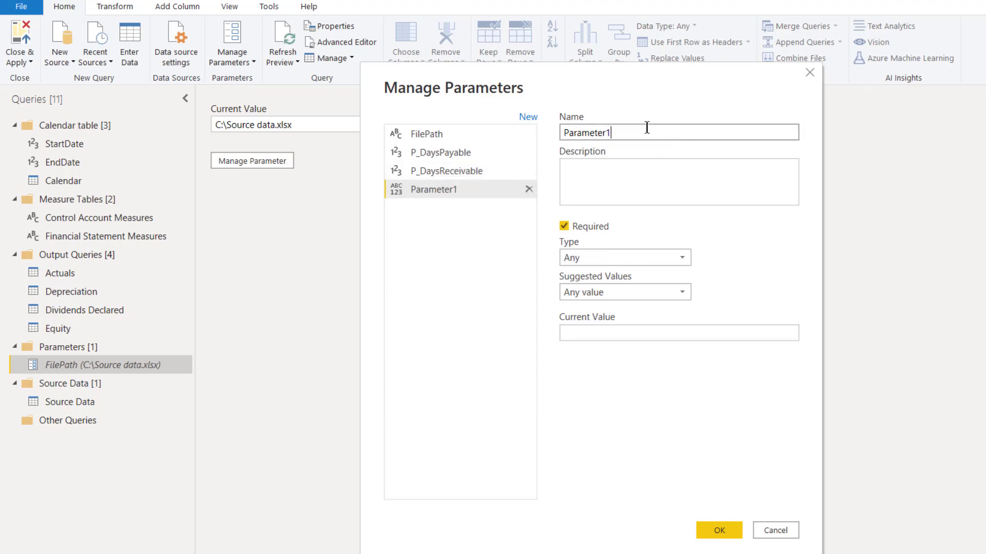
{"action": "key", "text": "BackSpace"}
{"action": "key", "text": "BackSpace"}
{"action": "key", "text": "BackSpace"}
{"action": "key", "text": "BackSpace"}
{"action": "key", "text": "BackSpace"}
{"action": "key", "text": "BackSpace"}
{"action": "key", "text": "BackSpace"}
{"action": "key", "text": "BackSpace"}
{"action": "key", "text": "BackSpace"}
{"action": "type", "text": "_SalesCode"}
Step: Give the P_SalesCode parameter the Text type and a current value of 1000, and save the new parameters
{"action": "left_click", "coordinate": [681, 257]}
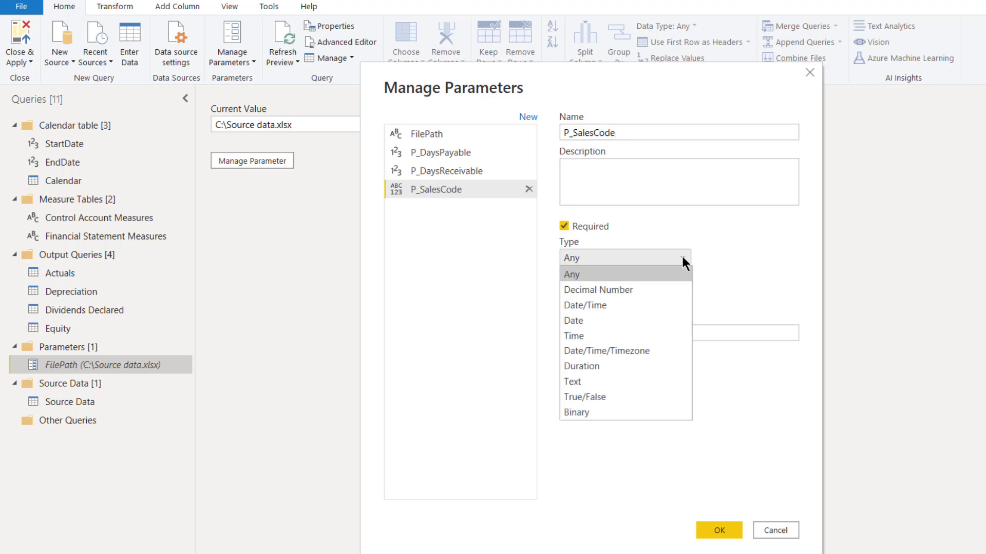
{"action": "left_click", "coordinate": [625, 382]}
{"action": "left_click", "coordinate": [634, 331]}
{"action": "type", "text": "1000"}
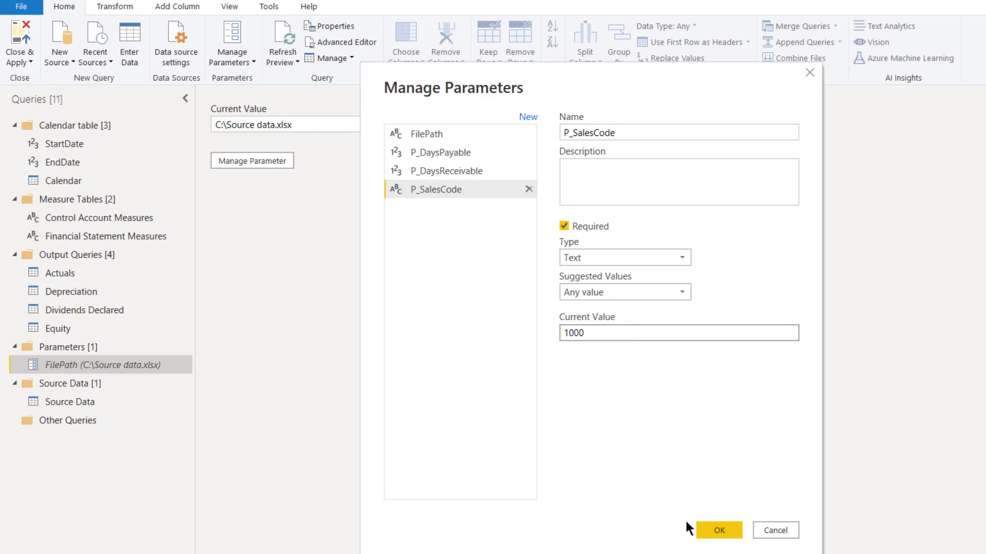
{"action": "left_click", "coordinate": [726, 532]}
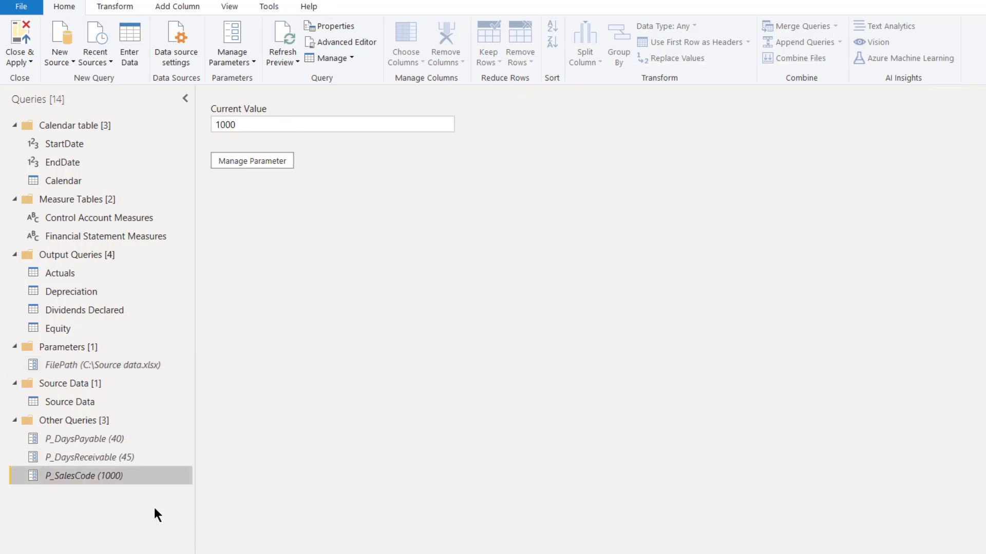
Step: Move P_DaysPayable, P_DaysReceivable and P_SalesCode from Other Queries into the Parameters group
{"action": "left_click", "coordinate": [88, 439]}
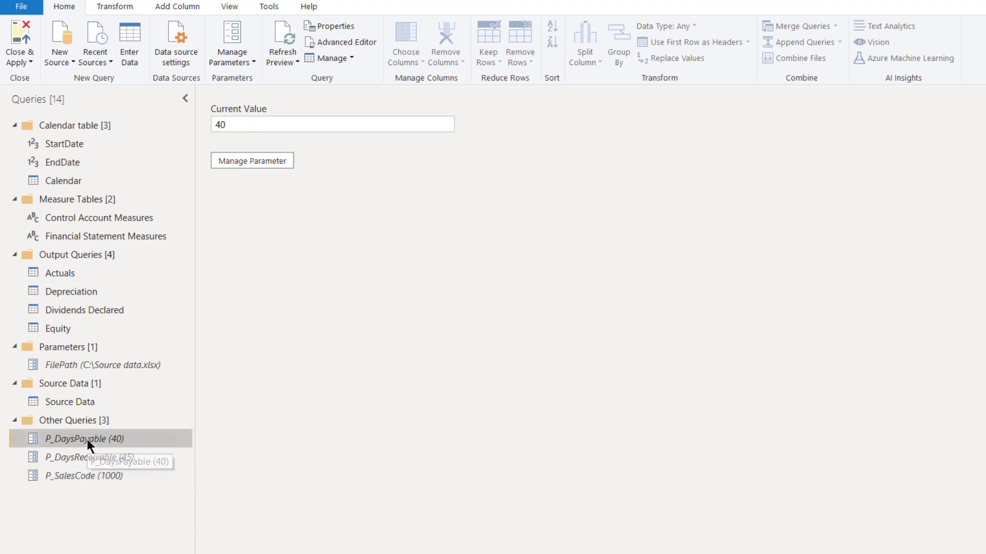
{"action": "left_click", "coordinate": [107, 475], "text": "shift"}
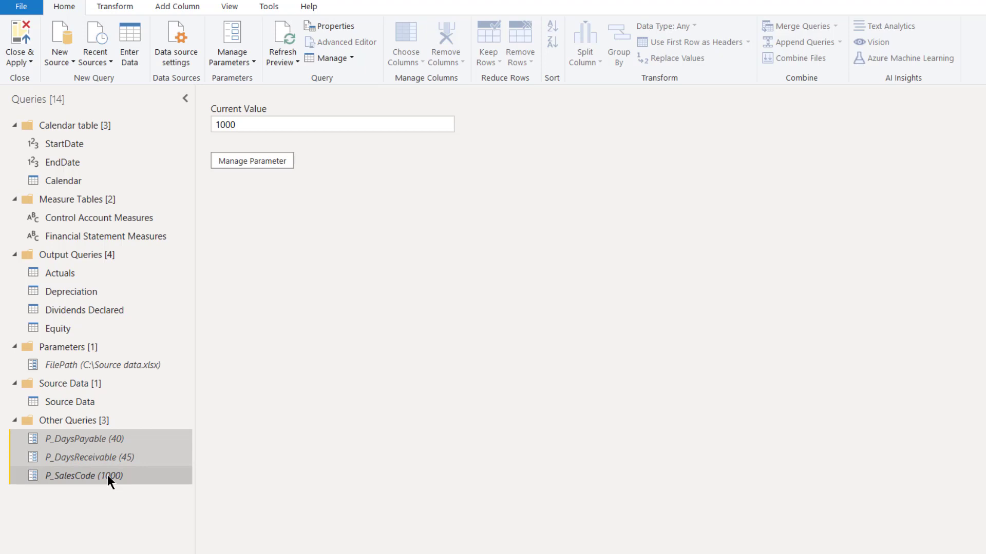
{"action": "left_click_drag", "start_coordinate": [136, 451], "coordinate": [94, 347]}
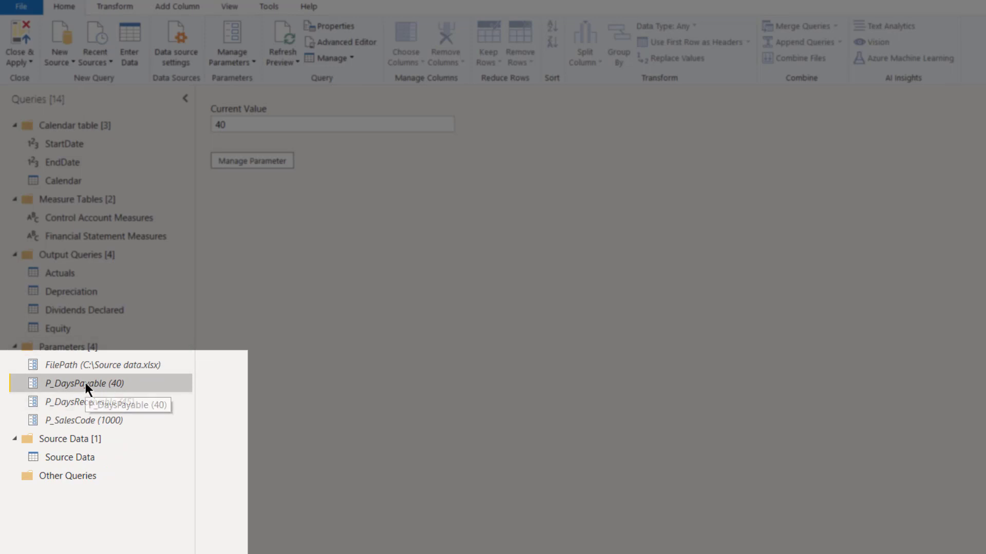
Step: Enable load for P_DaysPayable, P_DaysReceivable and P_SalesCode, and close and apply the query changes
{"action": "right_click", "coordinate": [85, 382]}
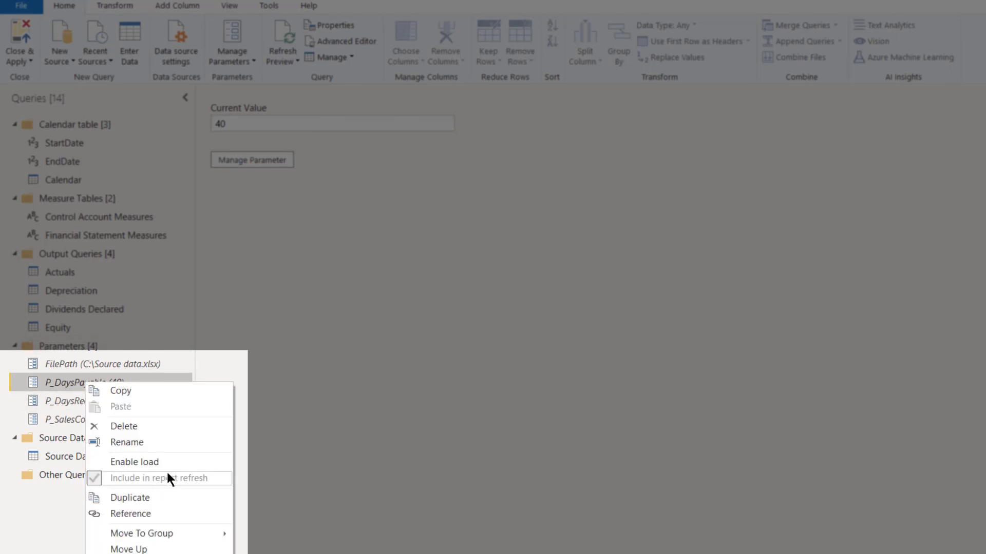
{"action": "left_click", "coordinate": [171, 461]}
{"action": "right_click", "coordinate": [99, 398]}
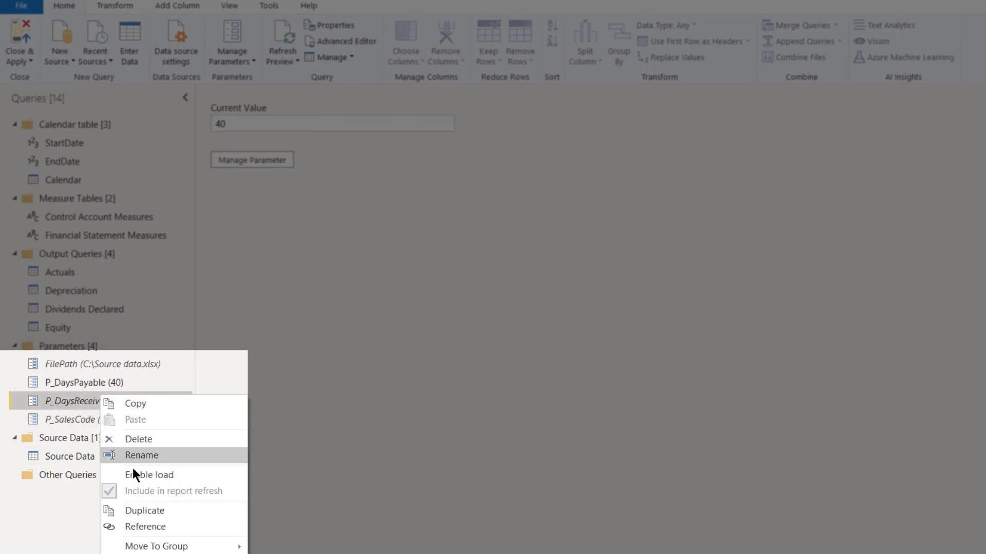
{"action": "left_click", "coordinate": [157, 476]}
{"action": "right_click", "coordinate": [90, 418]}
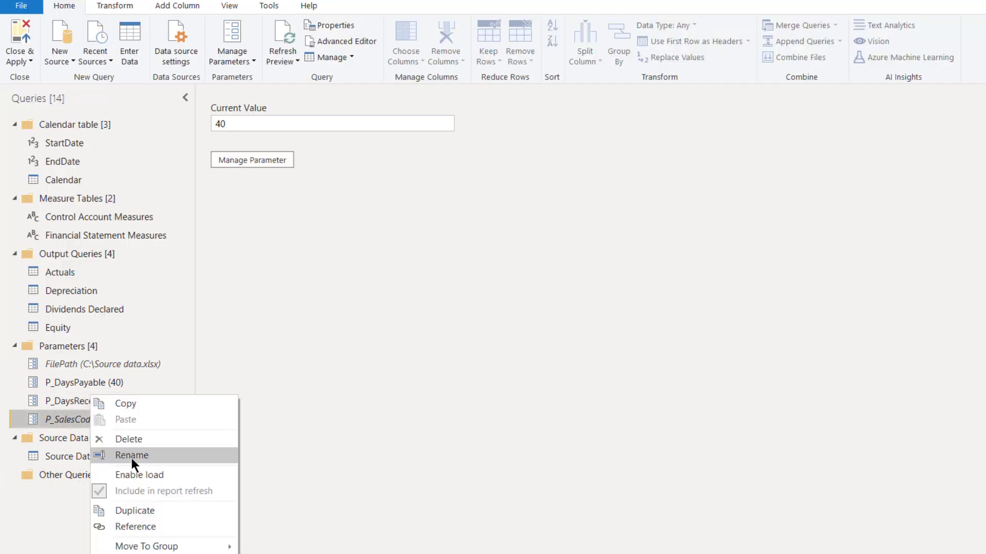
{"action": "left_click", "coordinate": [155, 475]}
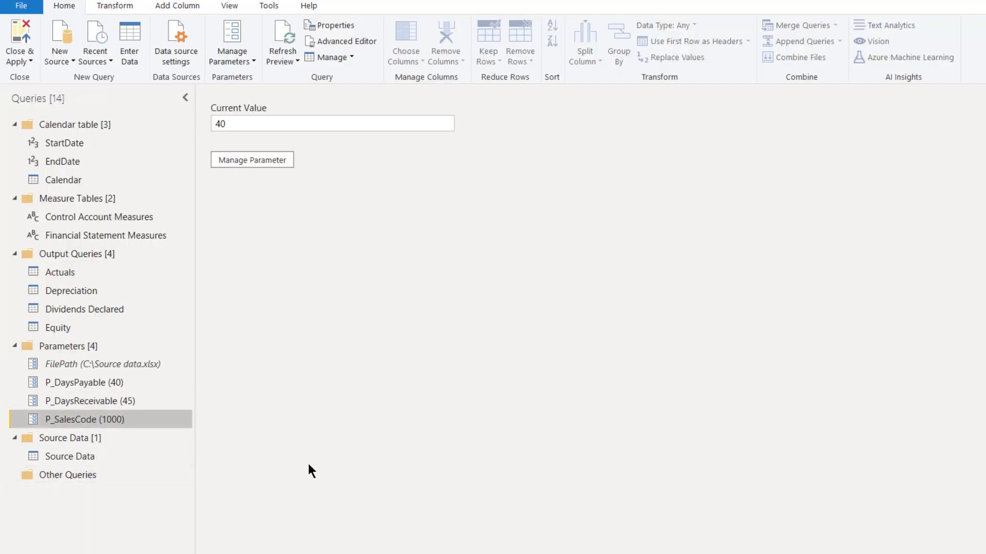
{"action": "left_click", "coordinate": [29, 62]}
{"action": "left_click", "coordinate": [44, 77]}
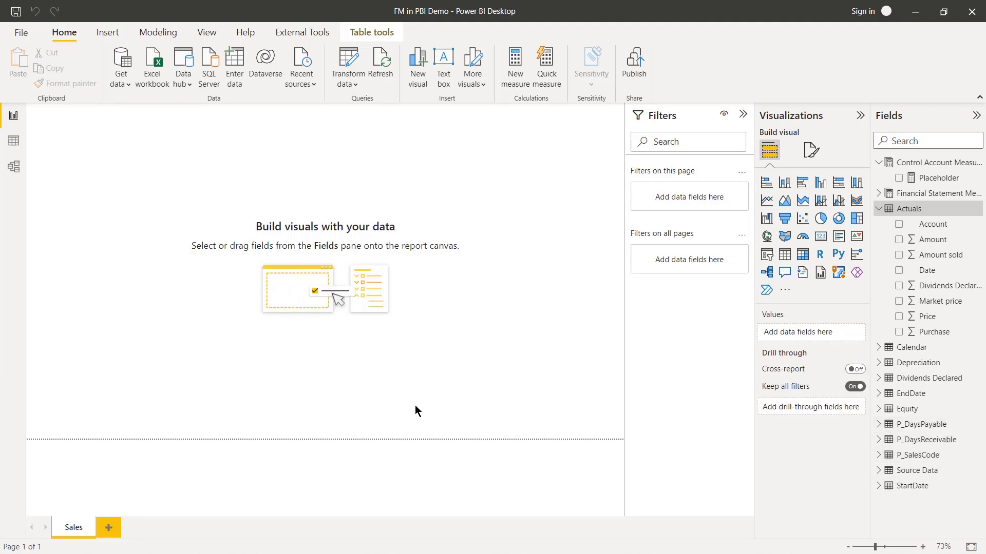
Step: Create a new measure named Sales and start its formula with the CALCULATE function on a separate line
{"action": "left_click", "coordinate": [513, 75]}
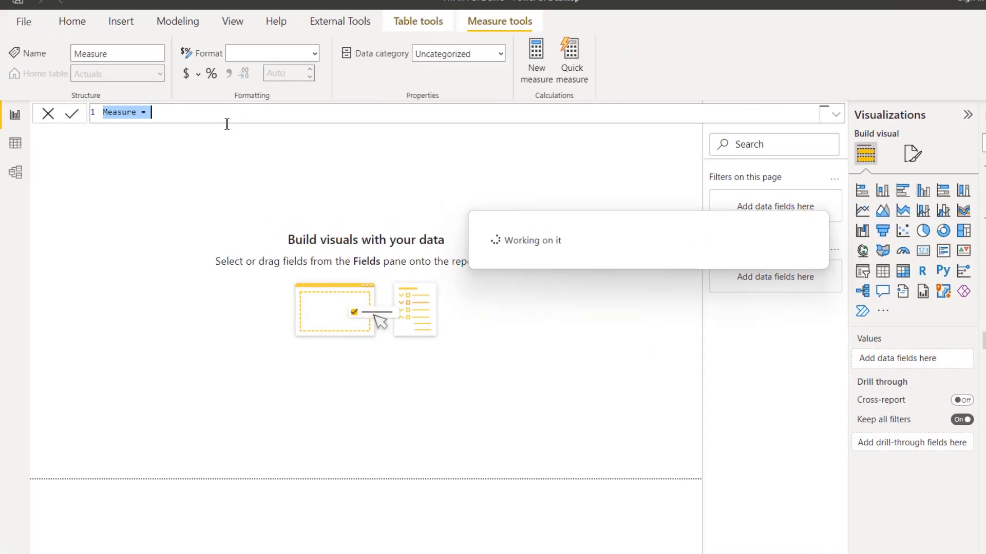
{"action": "type", "text": "Sal"}
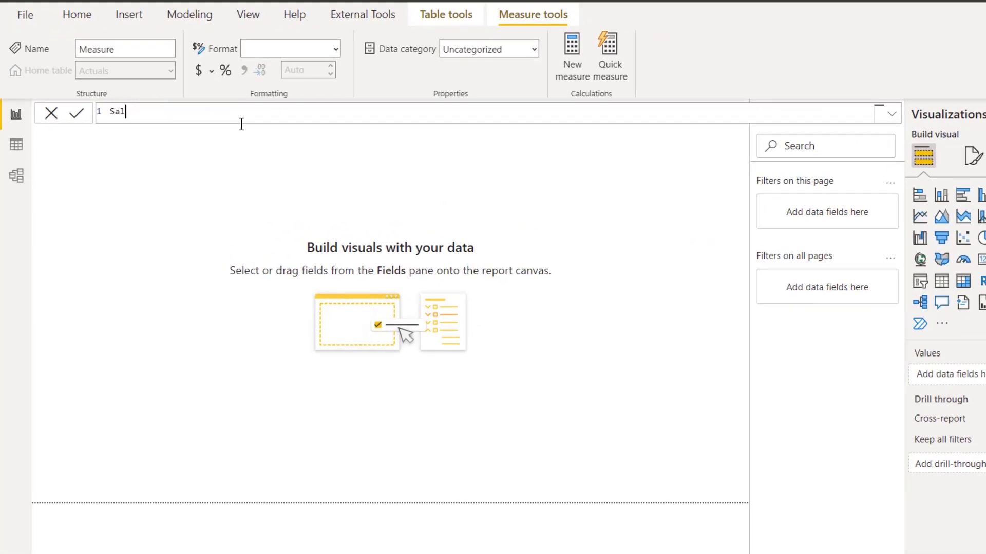
{"action": "type", "text": "es ="}
{"action": "key", "text": "shift+Return"}
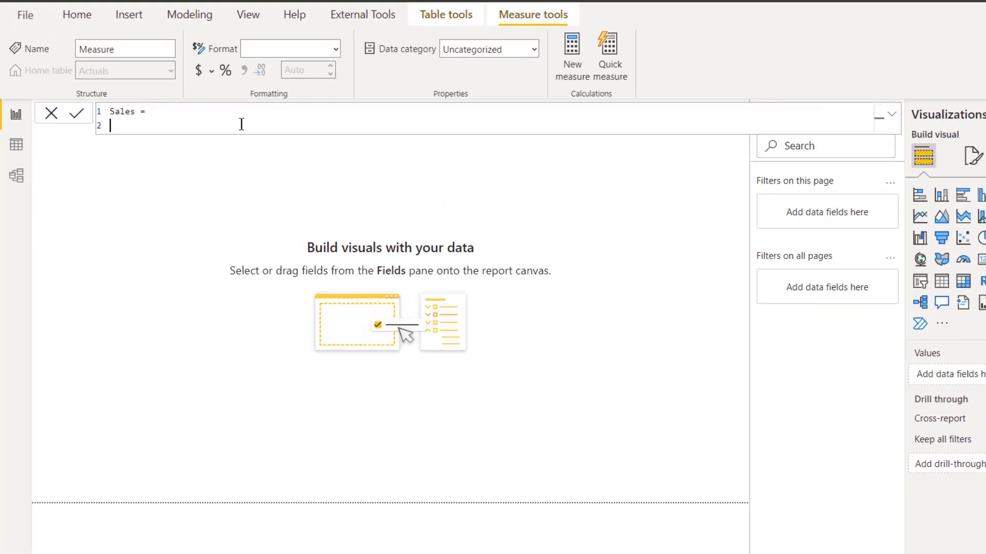
{"action": "type", "text": "cal"}
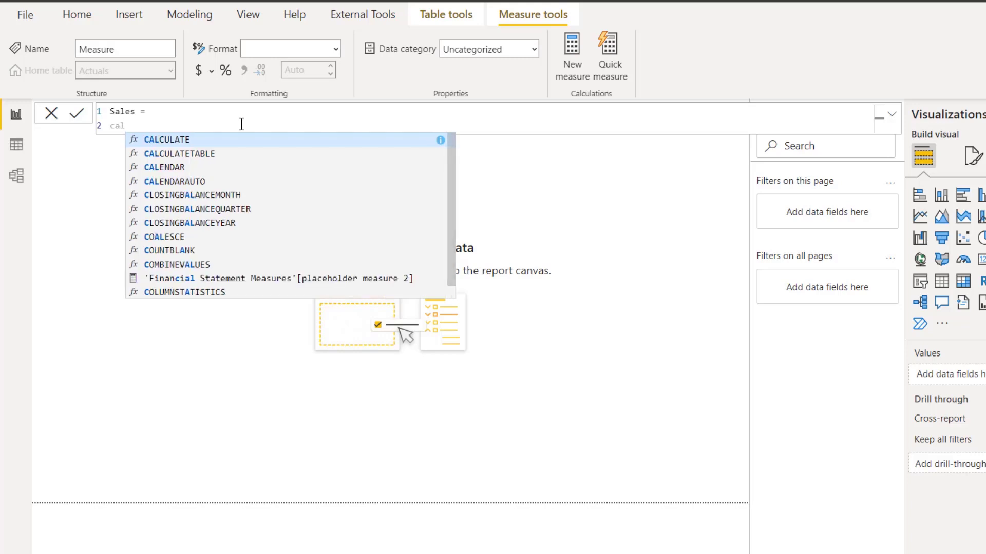
{"action": "key", "text": "Tab"}
{"action": "type", "text": "("}
{"action": "key", "text": "shift+Return"}
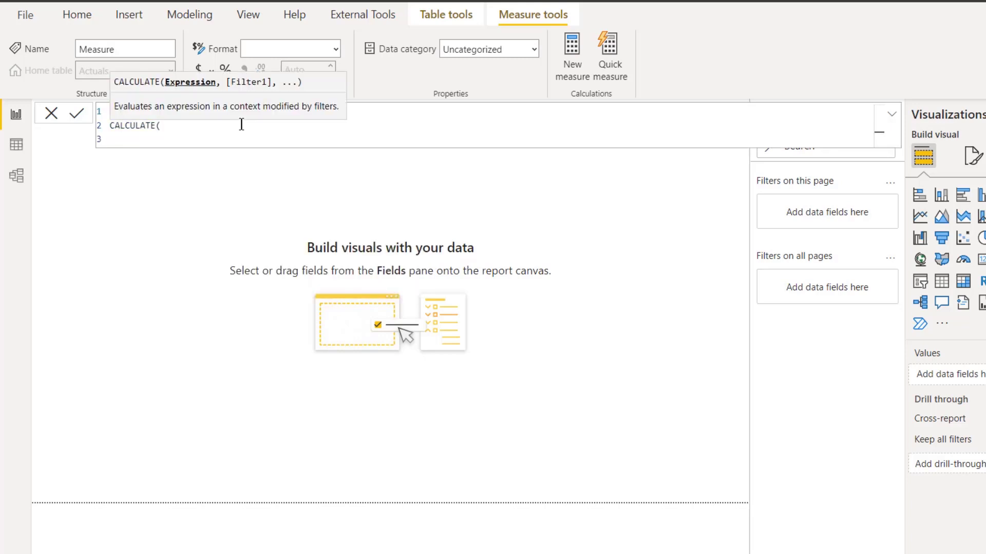
Step: Enter SUM('Actuals'[Amount]) as the expression to calculate in the Sales measure
{"action": "type", "text": "sum"}
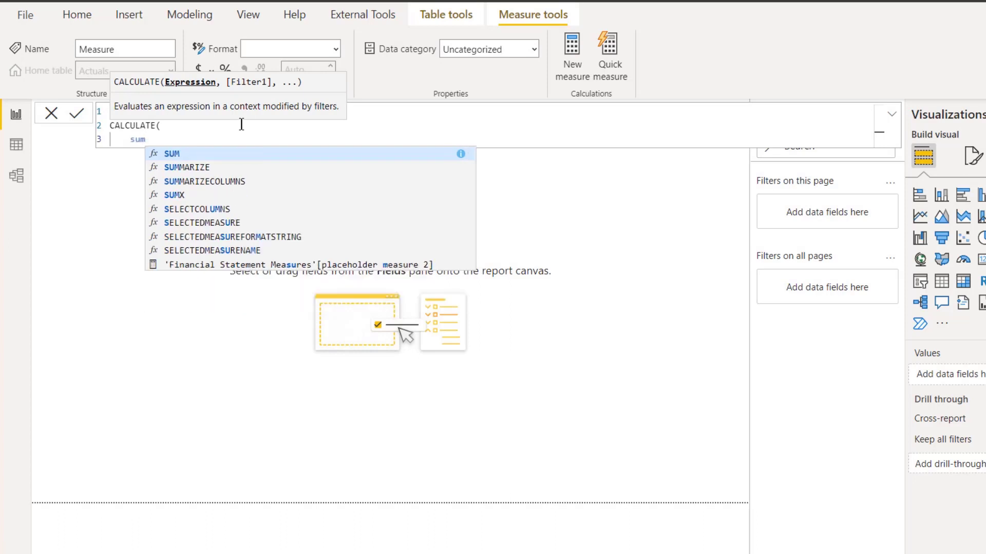
{"action": "key", "text": "Tab"}
{"action": "type", "text": "('ac"}
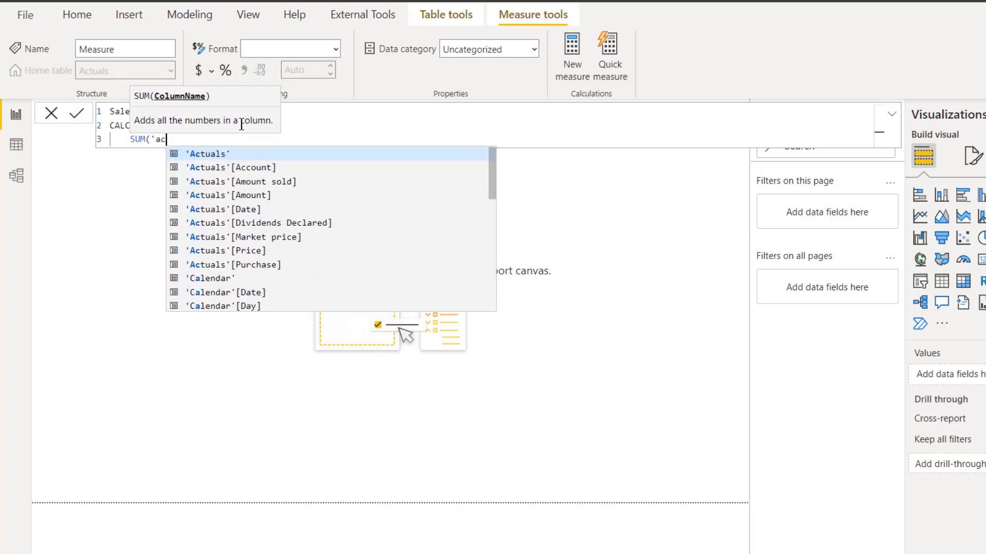
{"action": "left_click", "coordinate": [254, 196]}
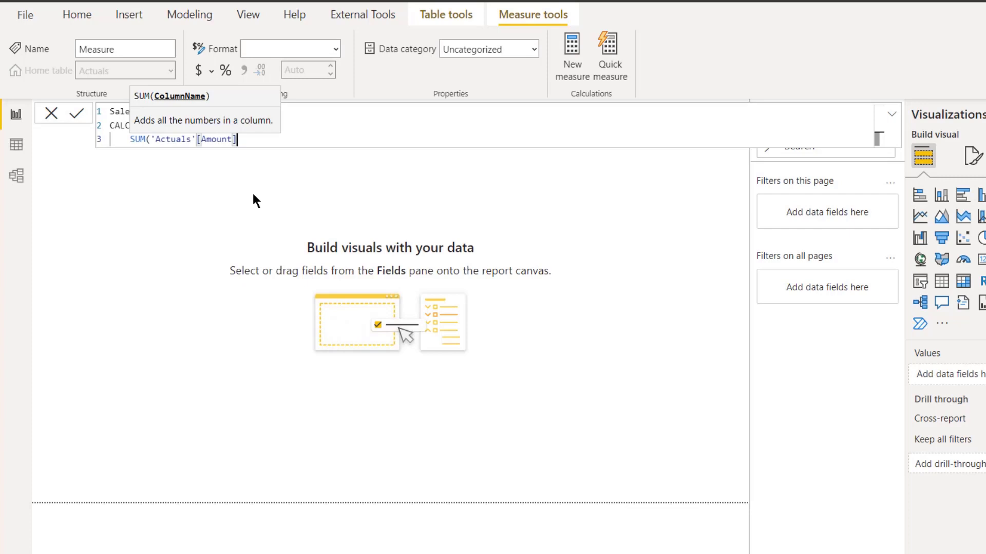
{"action": "type", "text": "),"}
{"action": "key", "text": "shift+Return"}
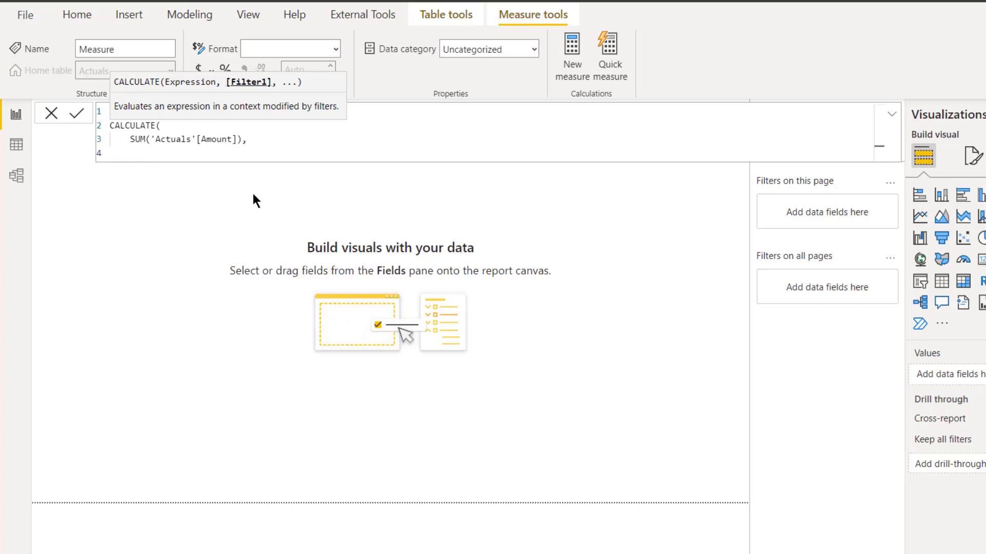
Step: Add the filter 'Actuals'[Account] = P_SalesCode to the Sales measure, close the CALCULATE function and commit the formula
{"action": "type", "text": "'A"}
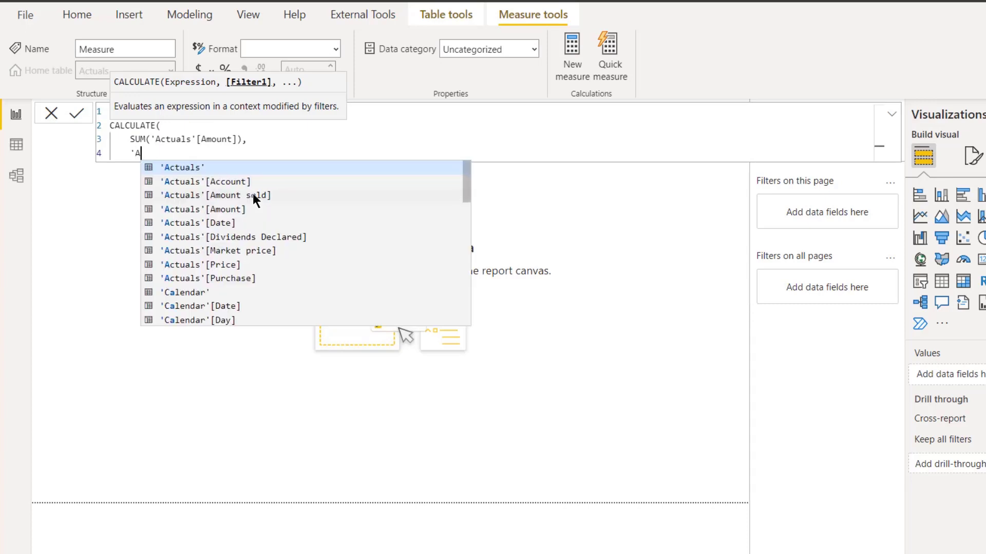
{"action": "left_click", "coordinate": [230, 184]}
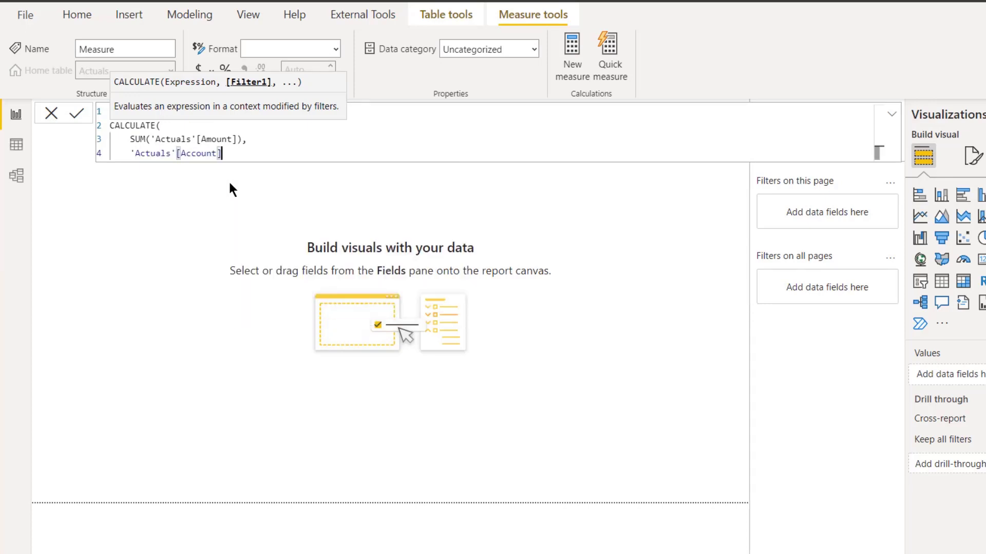
{"action": "type", "text": "= \"1000\""}
{"action": "key", "text": "BackSpace"}
{"action": "key", "text": "BackSpace"}
{"action": "key", "text": "BackSpace"}
{"action": "type", "text": "P_SalesCode"}
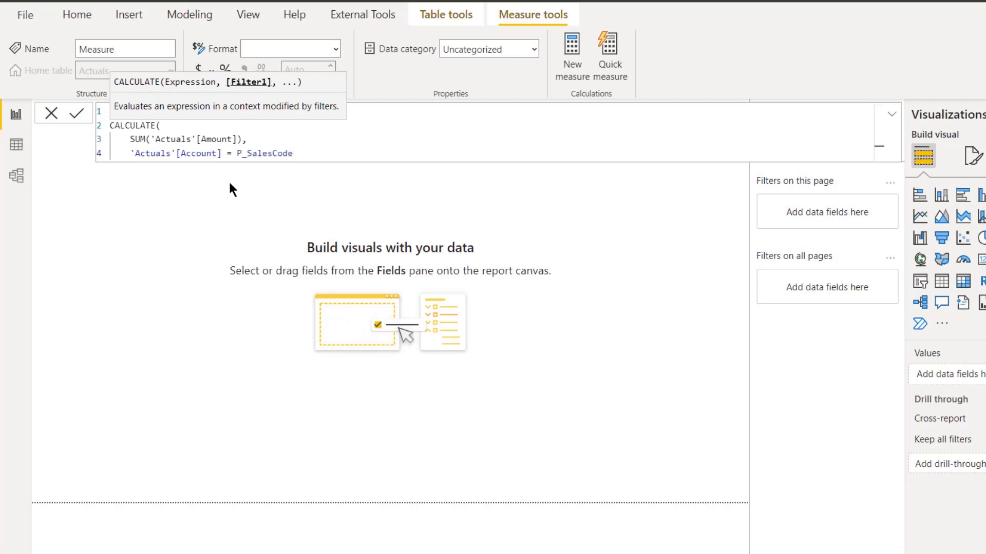
{"action": "key", "text": "shift+Return"}
{"action": "type", "text": ")"}
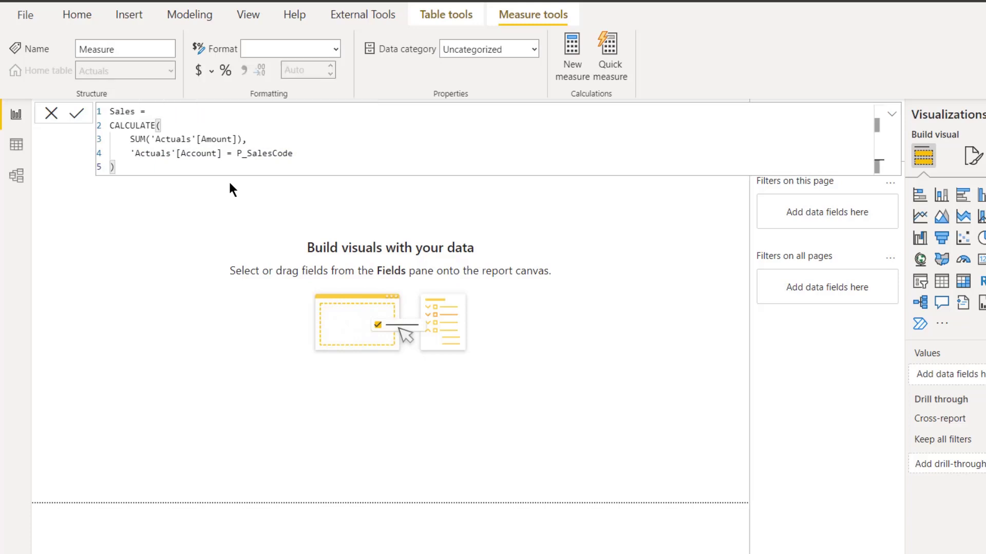
{"action": "left_click", "coordinate": [77, 116]}
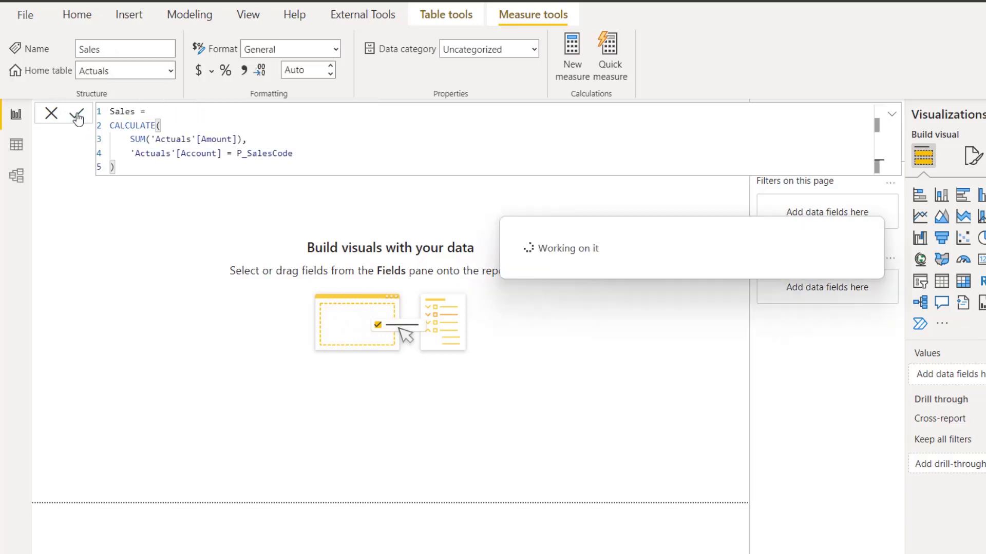
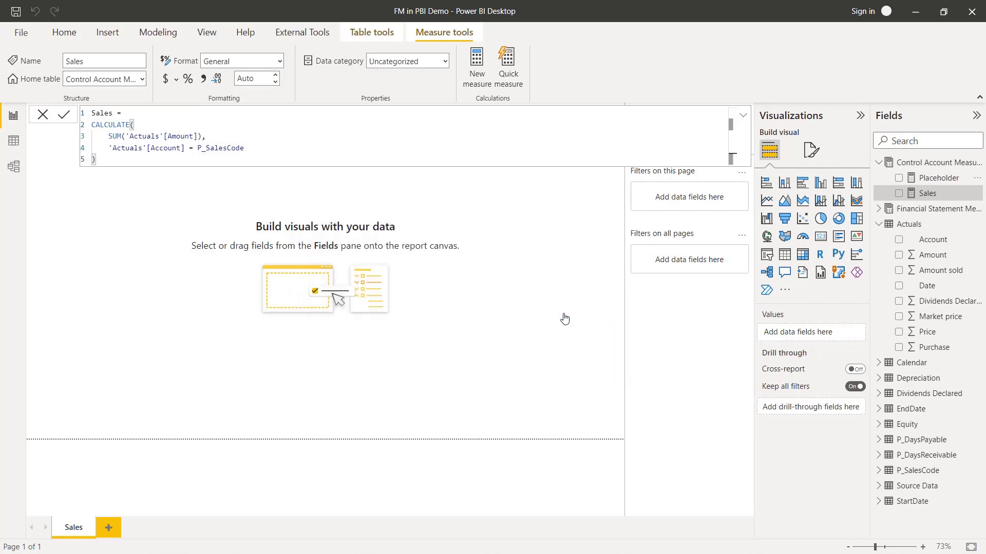
Step: Insert a matrix visual on the Sales page, move it towards the middle and widen it across most of the page
{"action": "left_click", "coordinate": [802, 254]}
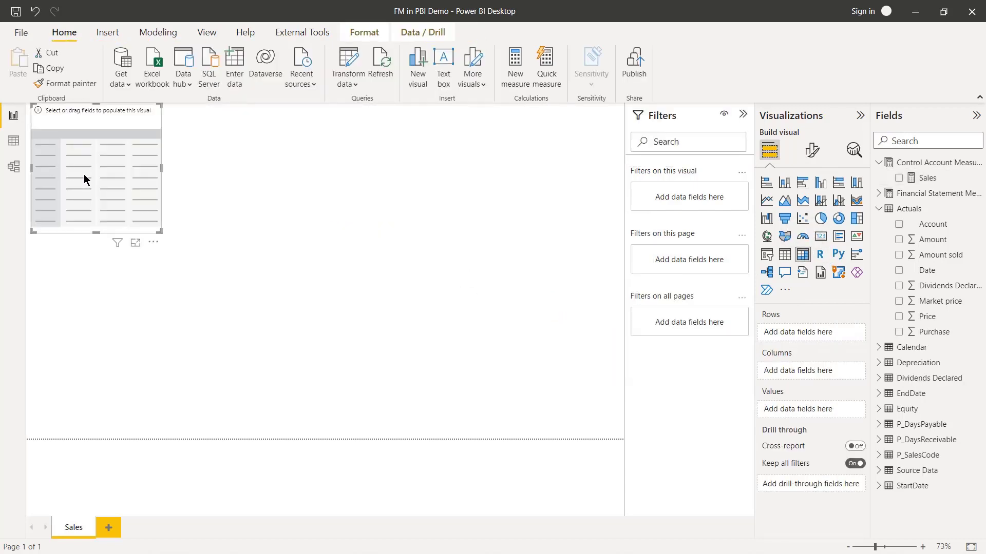
{"action": "left_click_drag", "start_coordinate": [86, 174], "coordinate": [275, 252]}
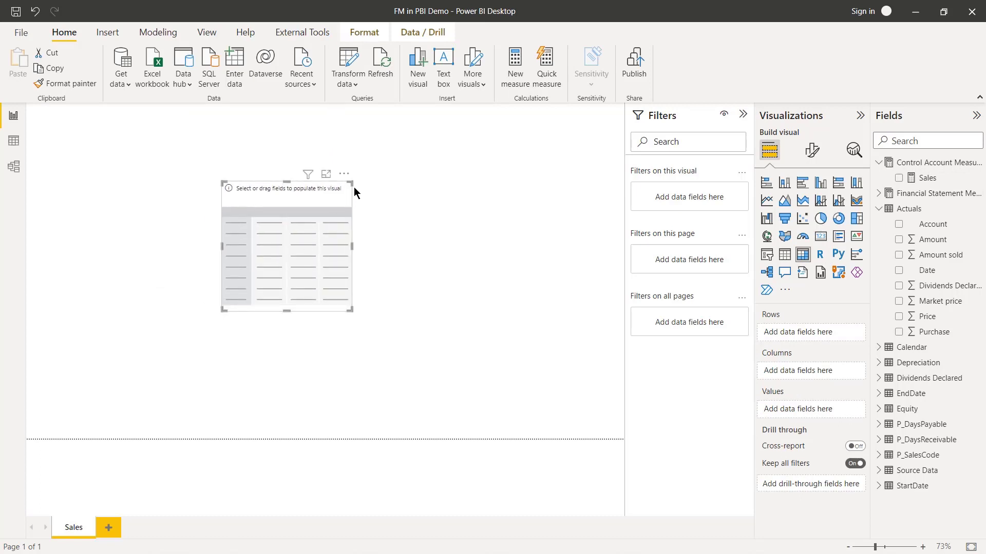
{"action": "left_click_drag", "start_coordinate": [352, 182], "coordinate": [512, 170]}
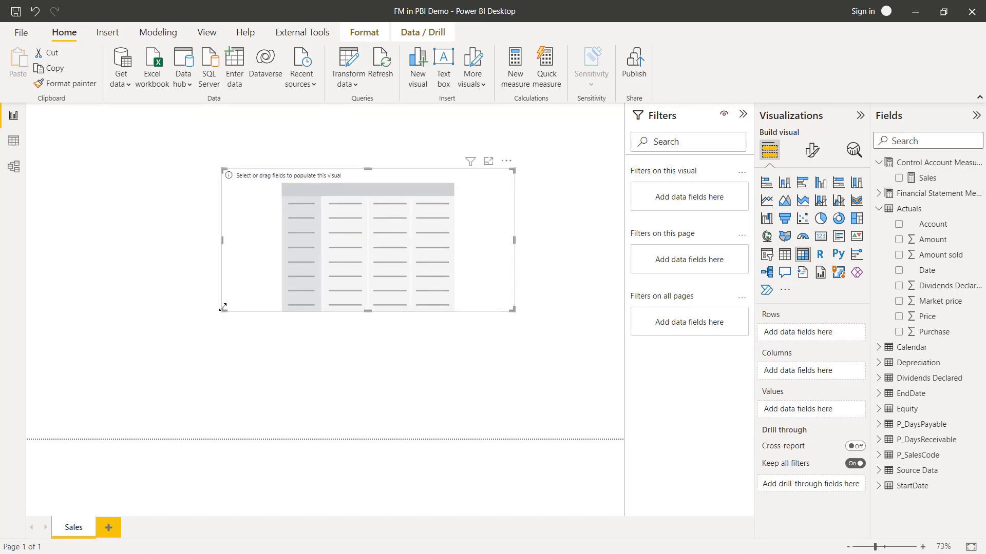
{"action": "left_click_drag", "start_coordinate": [222, 307], "coordinate": [74, 289]}
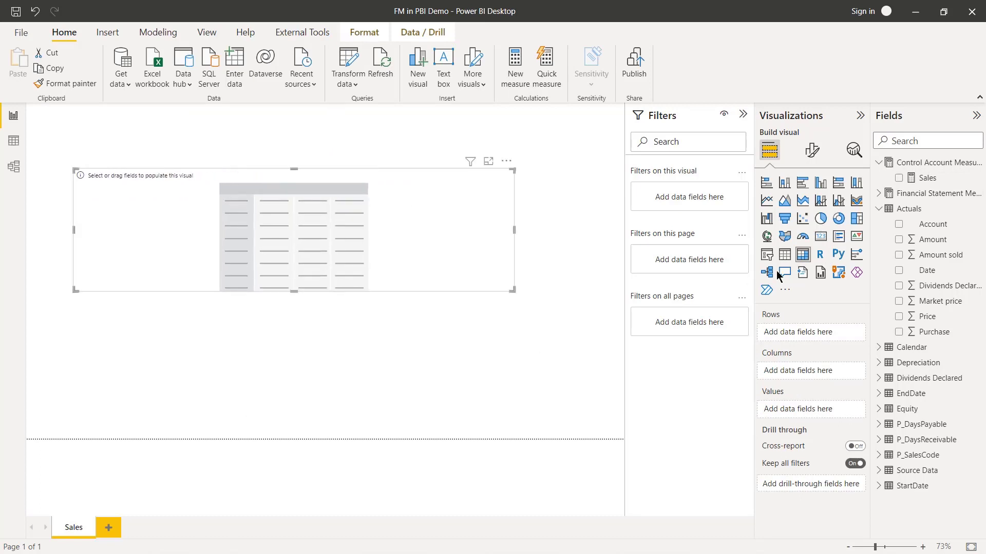
Step: Fill the matrix with the Sales measure as values and the Calendar table's Date Hierarchy as columns
{"action": "left_click_drag", "start_coordinate": [920, 180], "coordinate": [321, 242]}
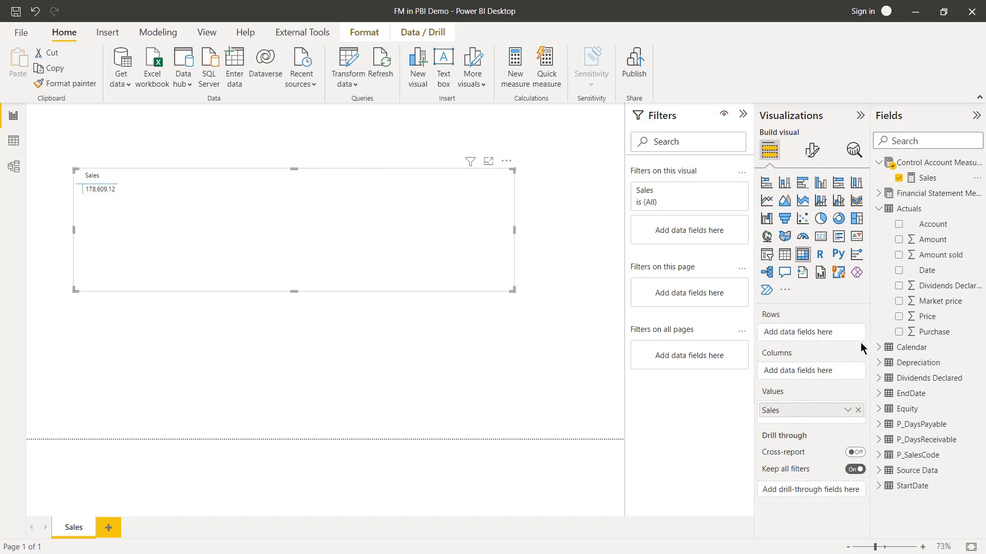
{"action": "left_click", "coordinate": [879, 348]}
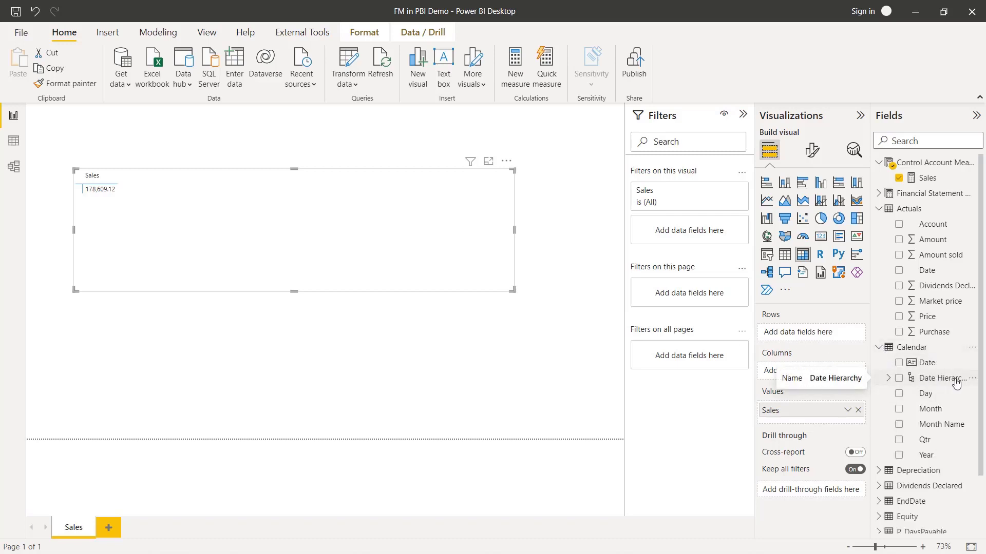
{"action": "left_click_drag", "start_coordinate": [956, 383], "coordinate": [842, 377]}
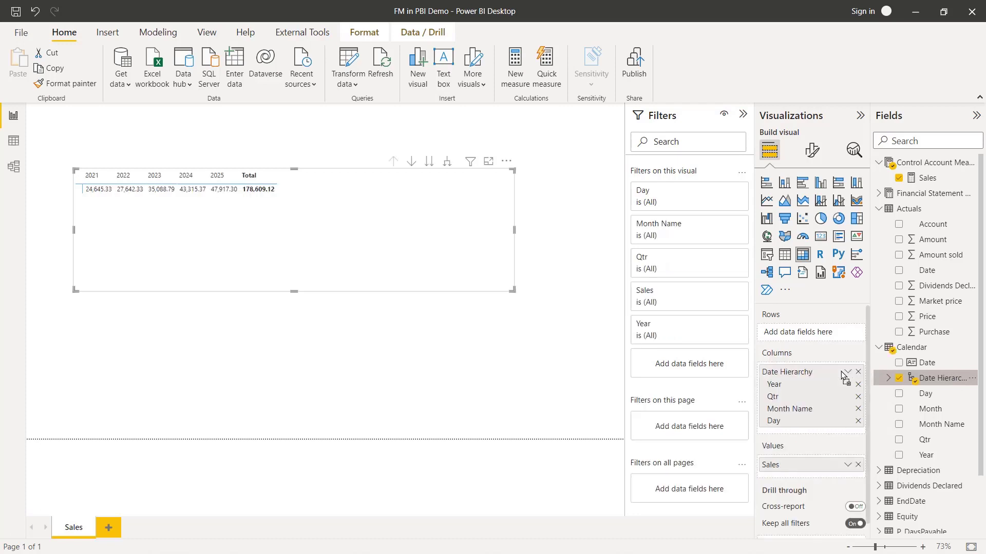
Step: Turn on drill-down for the matrix and expand its date columns by two levels, to quarters and months
{"action": "left_click", "coordinate": [410, 162]}
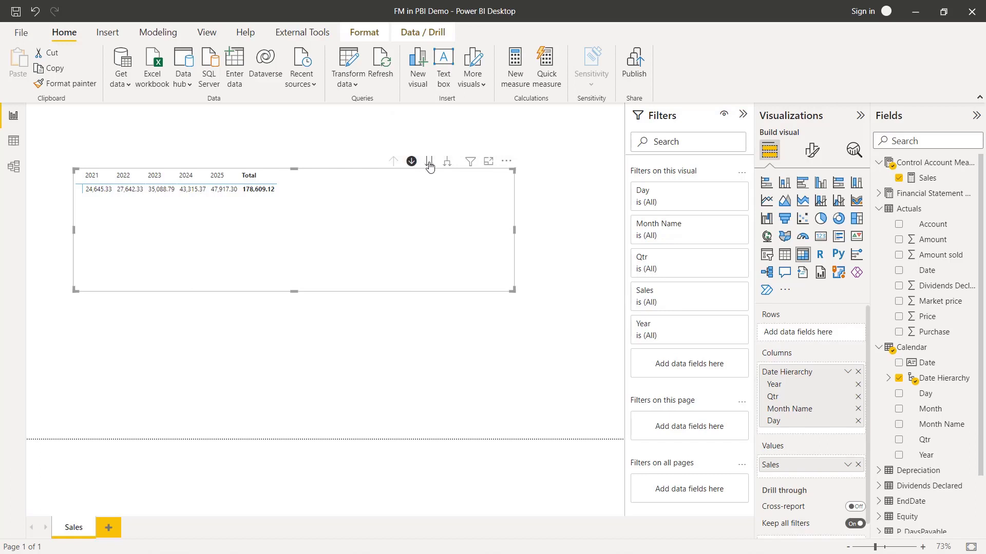
{"action": "left_click", "coordinate": [447, 163]}
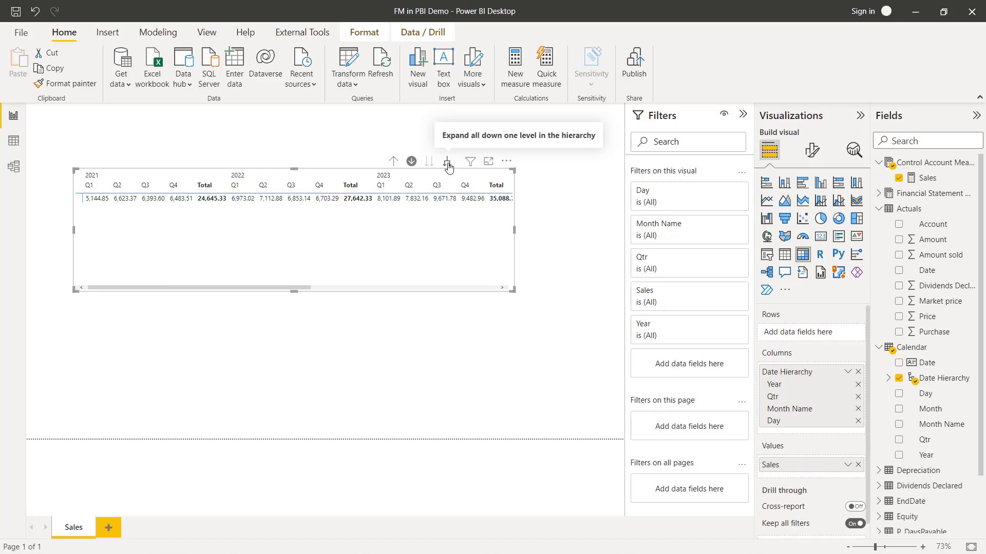
{"action": "left_click", "coordinate": [447, 165]}
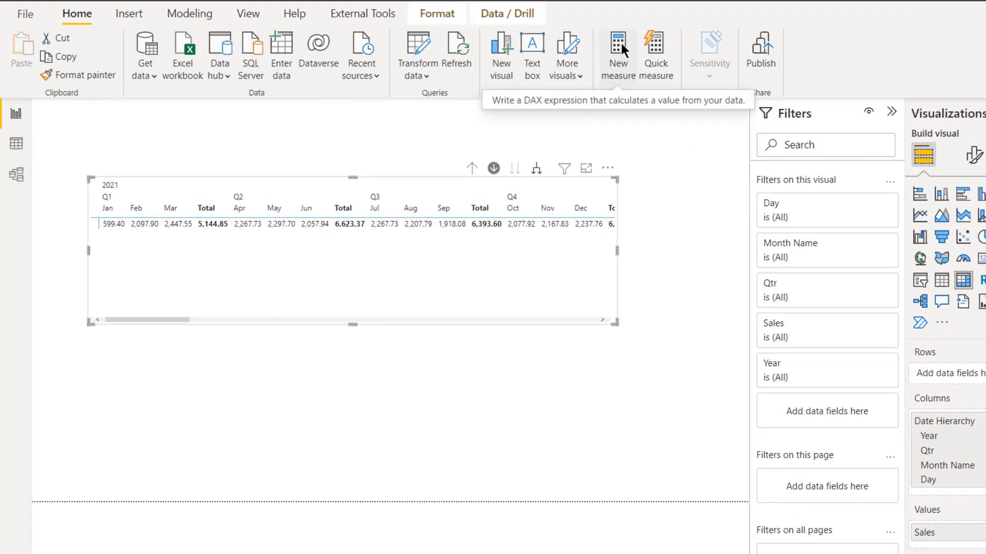
Step: Create a new measure named Sales cash receipts and start its formula with the CALCULATE function
{"action": "left_click", "coordinate": [619, 44]}
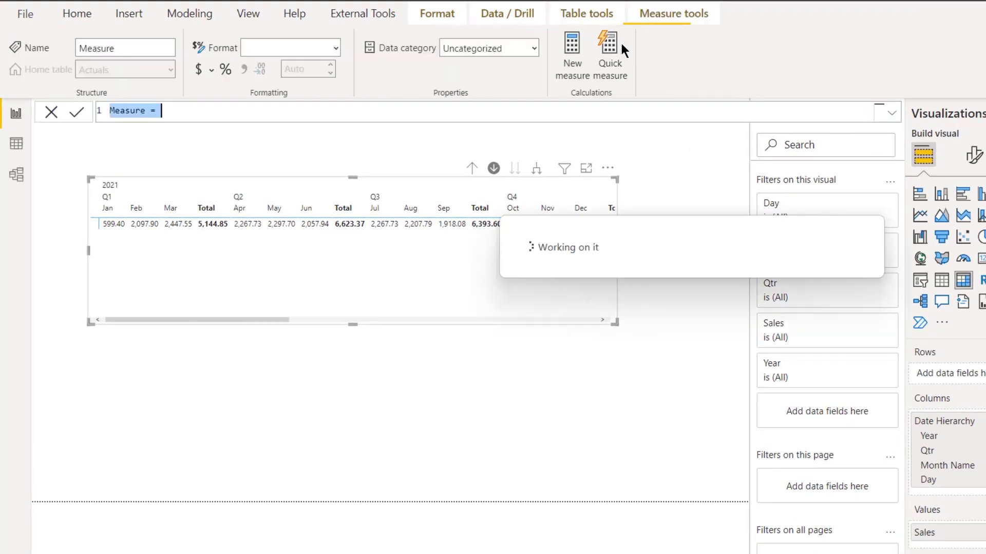
{"action": "type", "text": "S"}
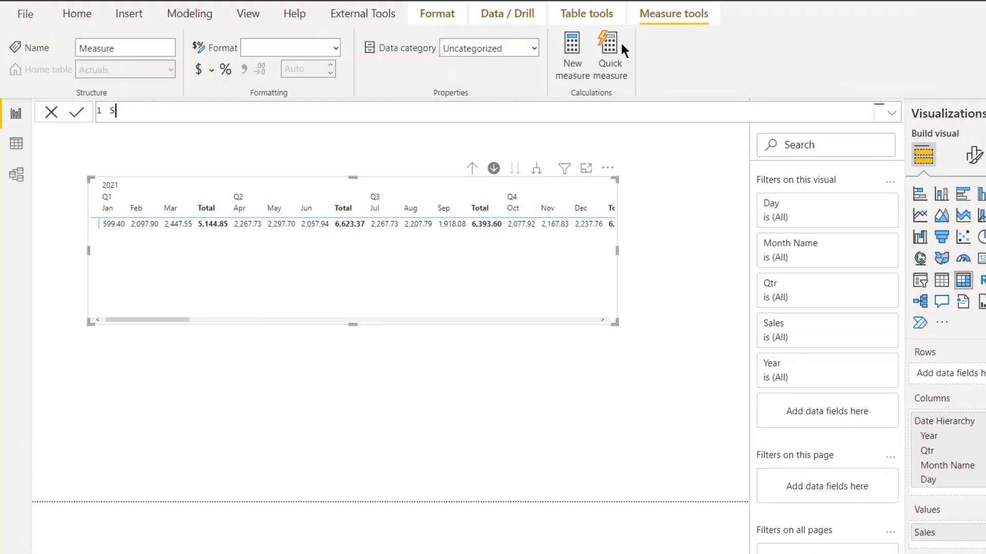
{"action": "type", "text": "ales cash receipts ="}
{"action": "key", "text": "shift+Return"}
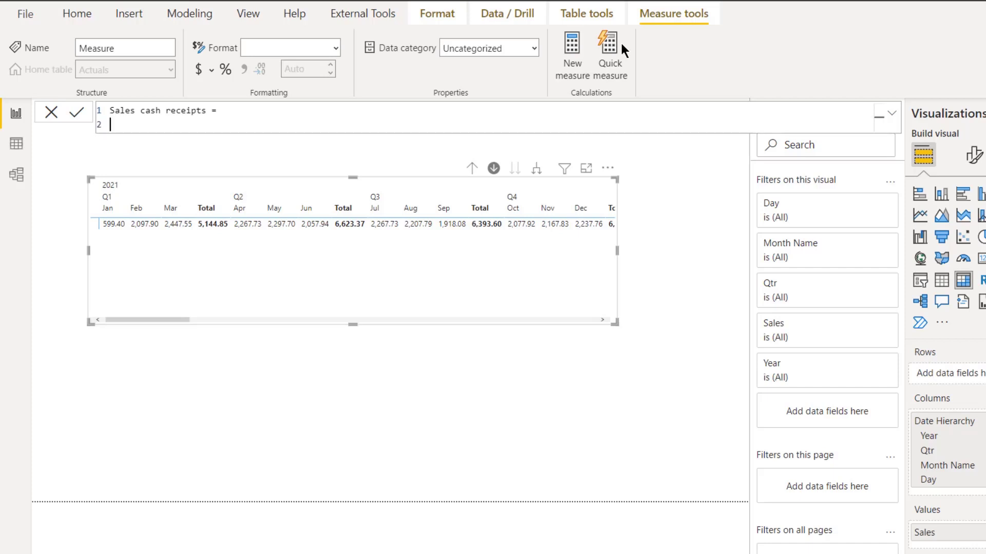
{"action": "type", "text": "cal"}
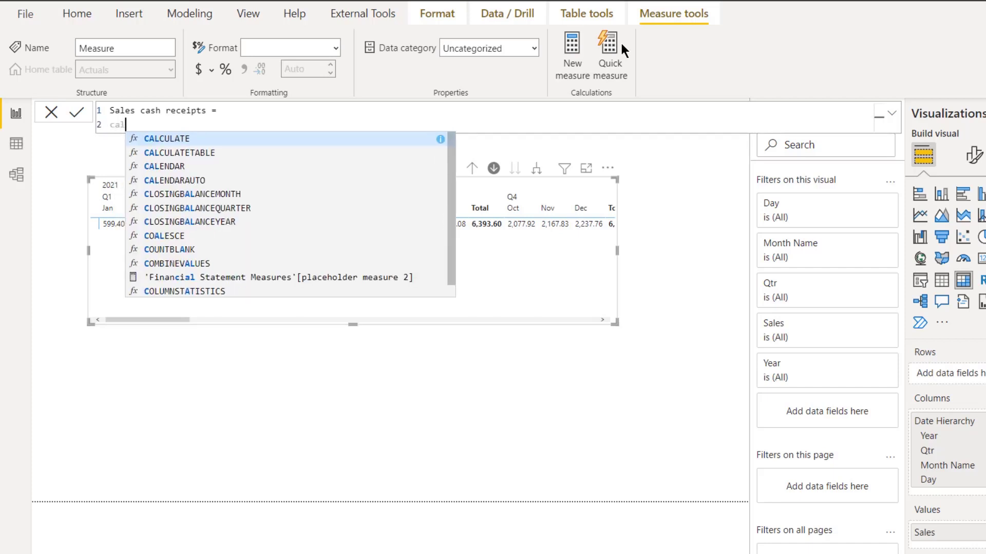
{"action": "key", "text": "Tab"}
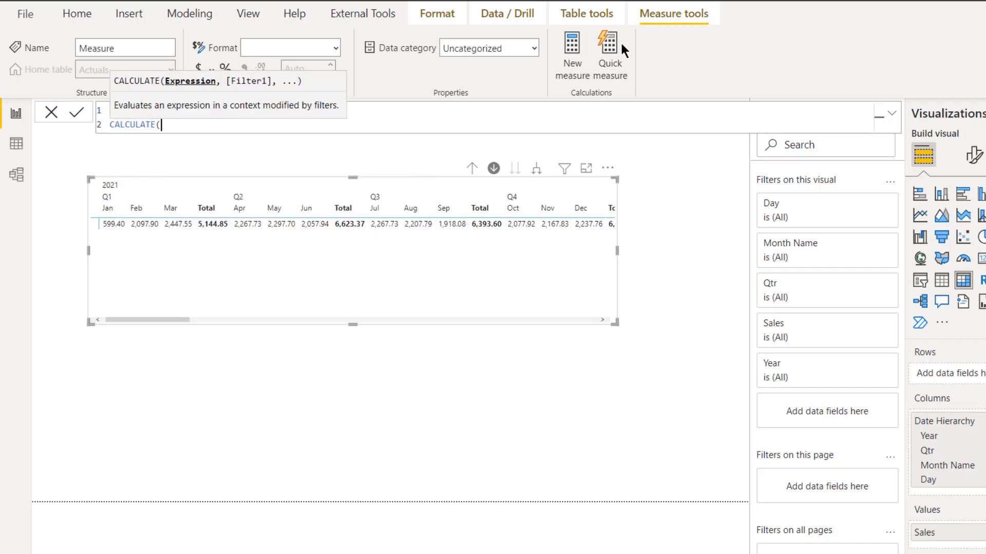
Step: Enter the negated Sales measure, -[Sales], on its own line as the expression of the CALCULATE function
{"action": "key", "text": "shift+Return"}
{"action": "type", "text": "-"}
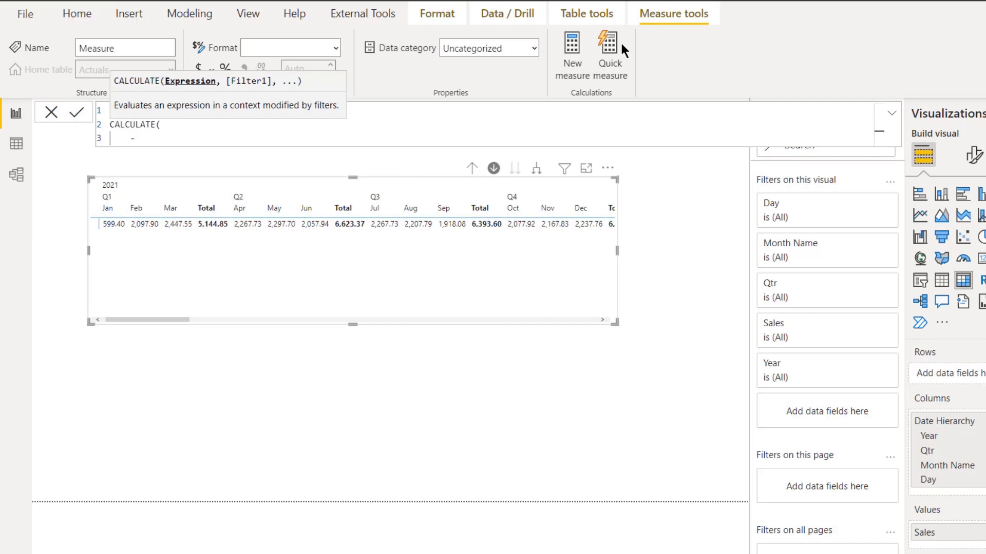
{"action": "type", "text": "[sal"}
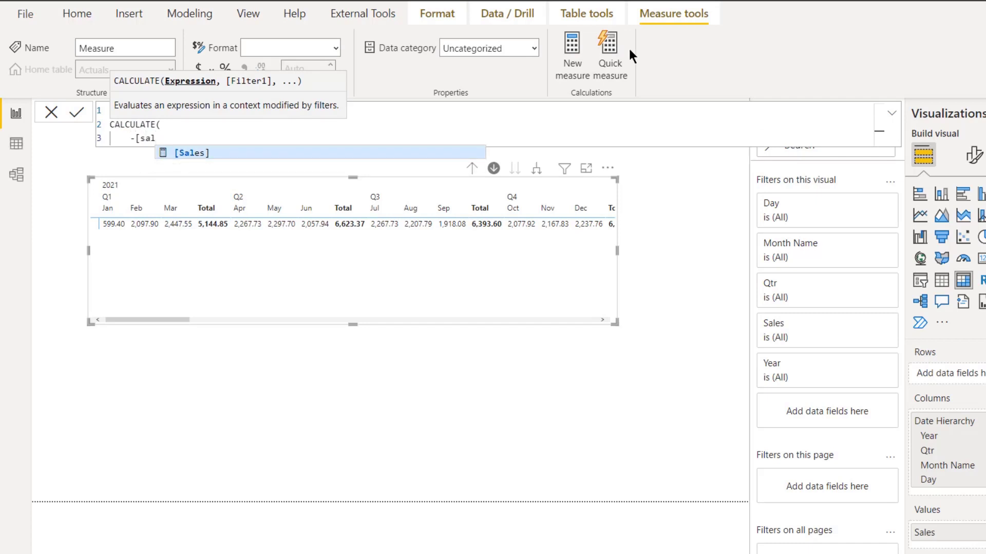
{"action": "left_click", "coordinate": [205, 154]}
{"action": "type", "text": ","}
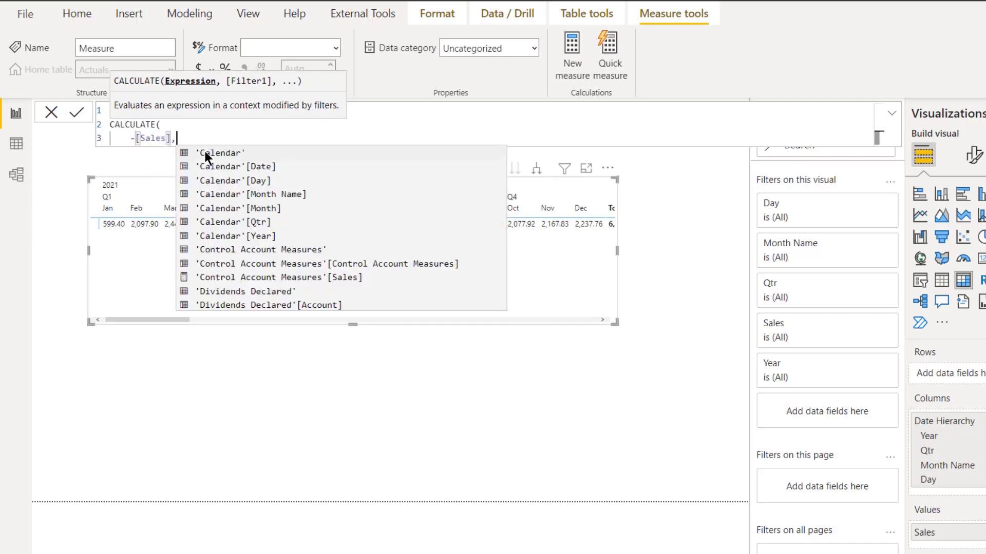
{"action": "key", "text": "shift+Return"}
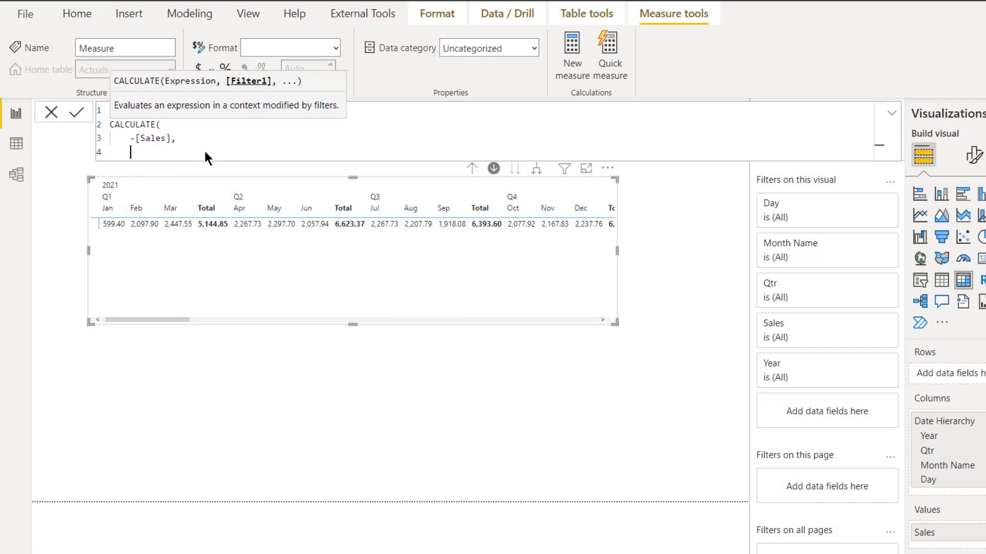
Step: Add the filter DATEADD('Calendar'[Date], -P_DaysReceivable, DAY), close the CALCULATE function and commit the Sales cash receipts measure
{"action": "type", "text": "date"}
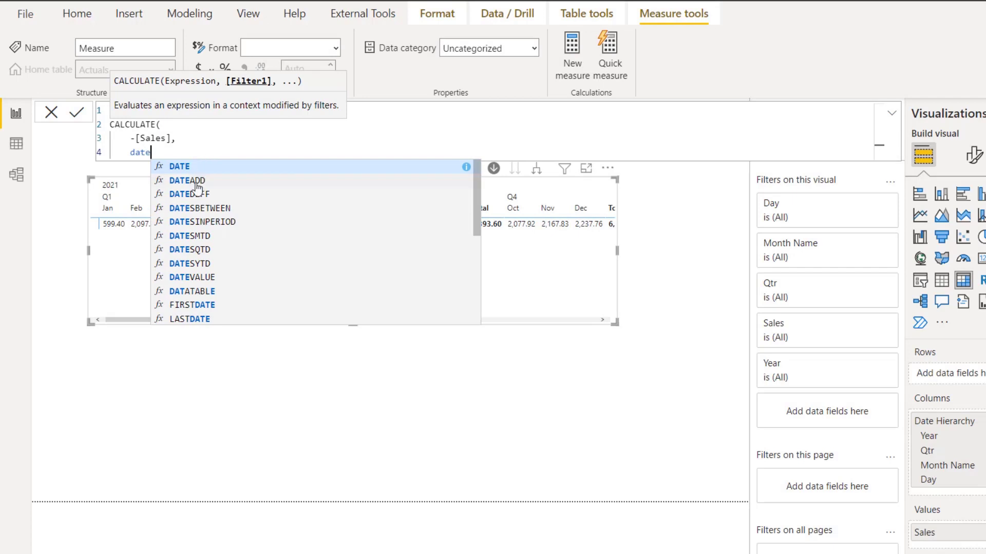
{"action": "left_click", "coordinate": [200, 183]}
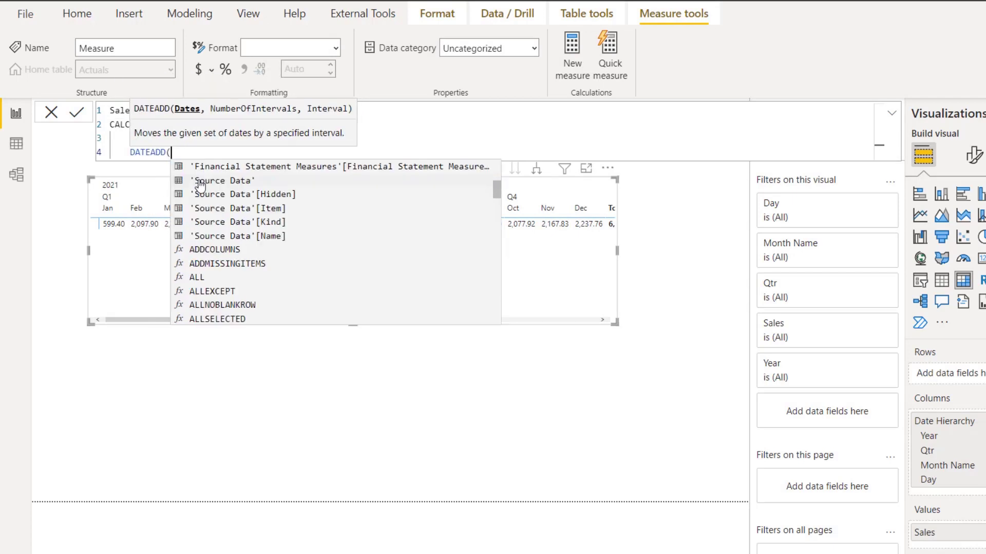
{"action": "type", "text": "'c"}
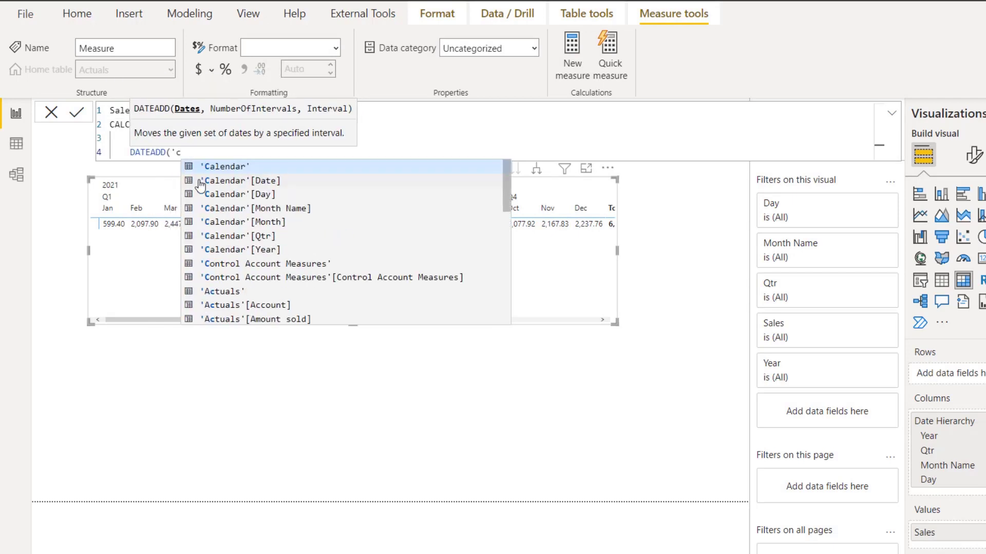
{"action": "left_click", "coordinate": [248, 180]}
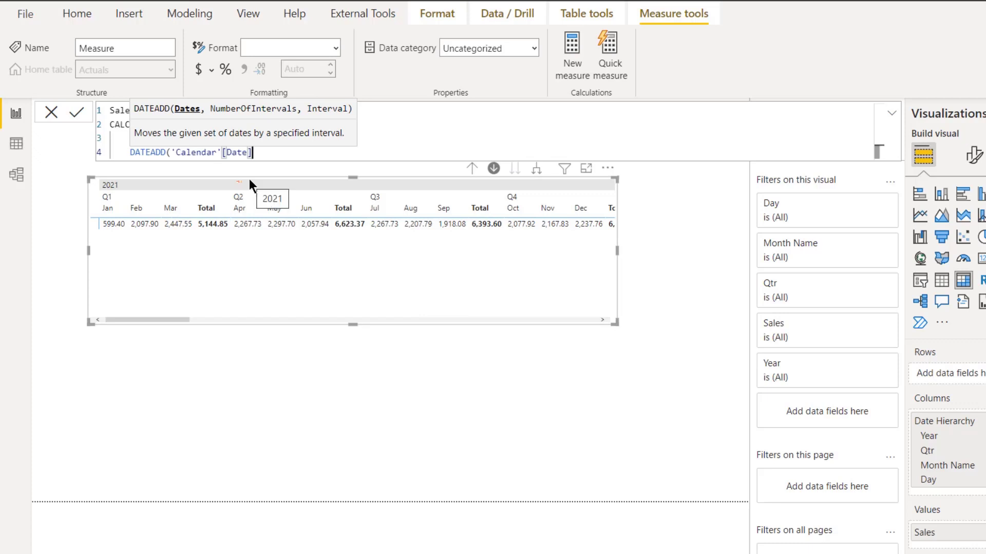
{"action": "type", "text": ", "}
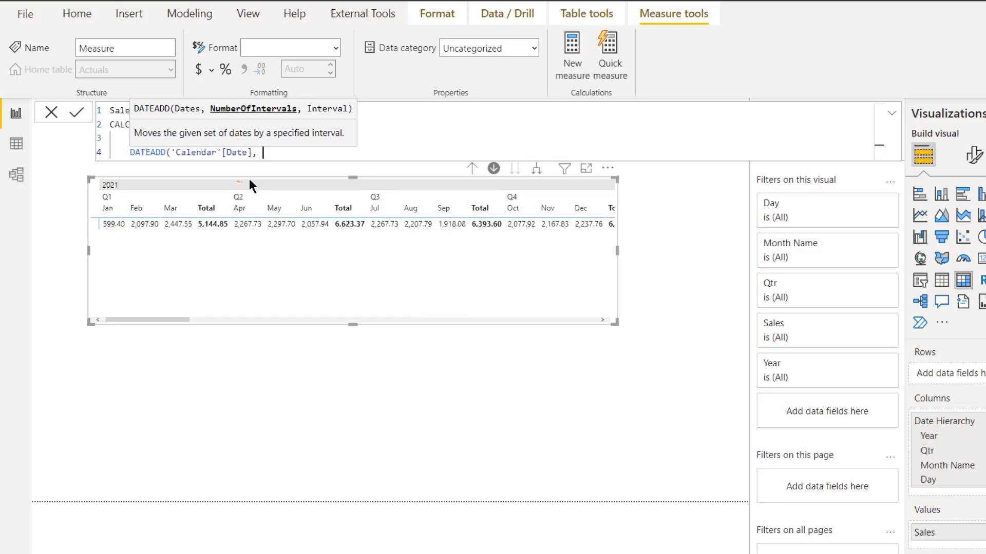
{"action": "type", "text": "-P_"}
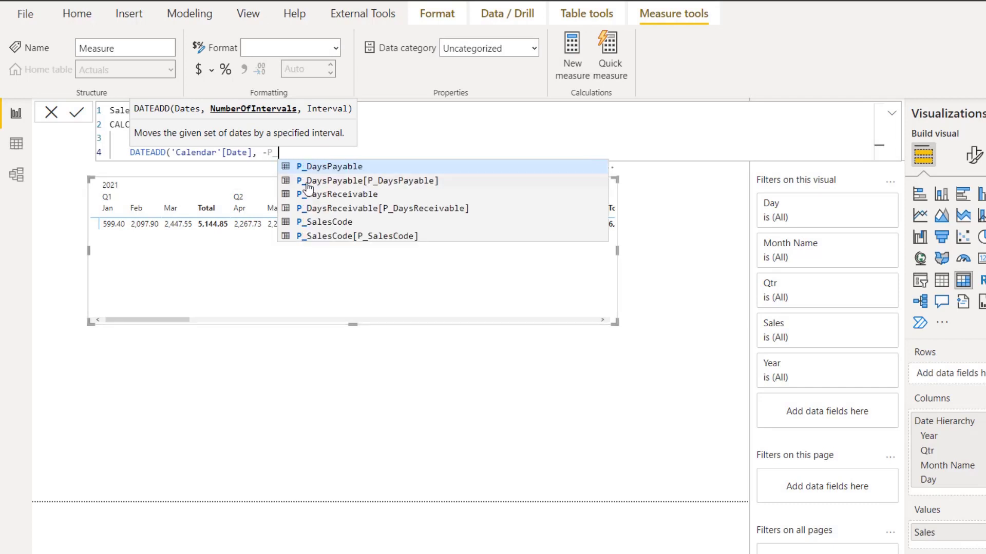
{"action": "left_click", "coordinate": [343, 195]}
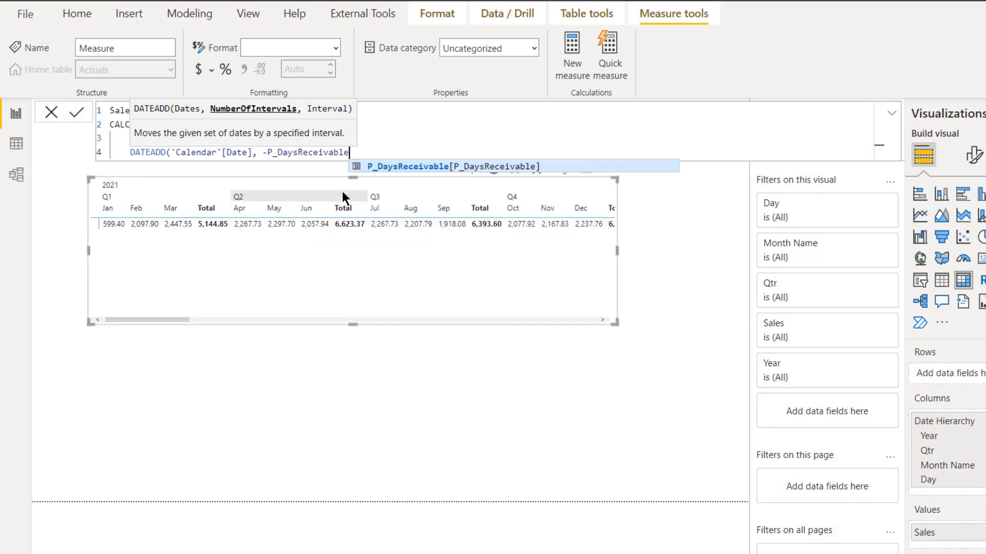
{"action": "type", "text": ","}
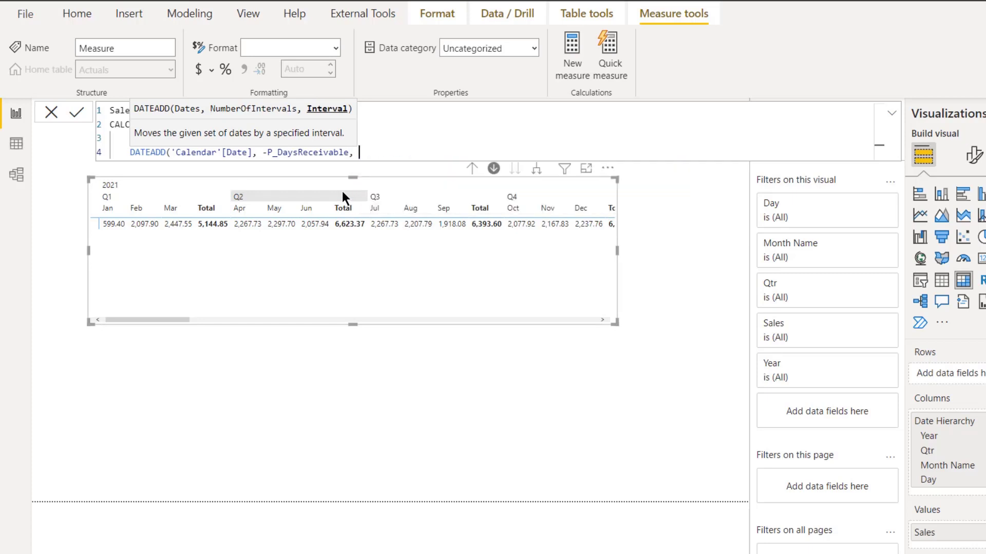
{"action": "type", "text": " DAY)"}
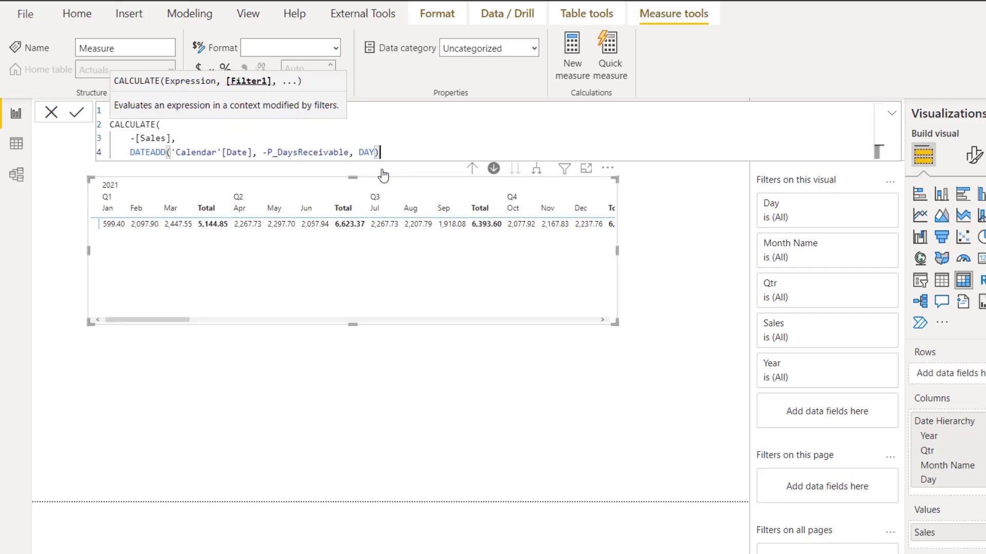
{"action": "key", "text": "shift+Return"}
{"action": "type", "text": ")"}
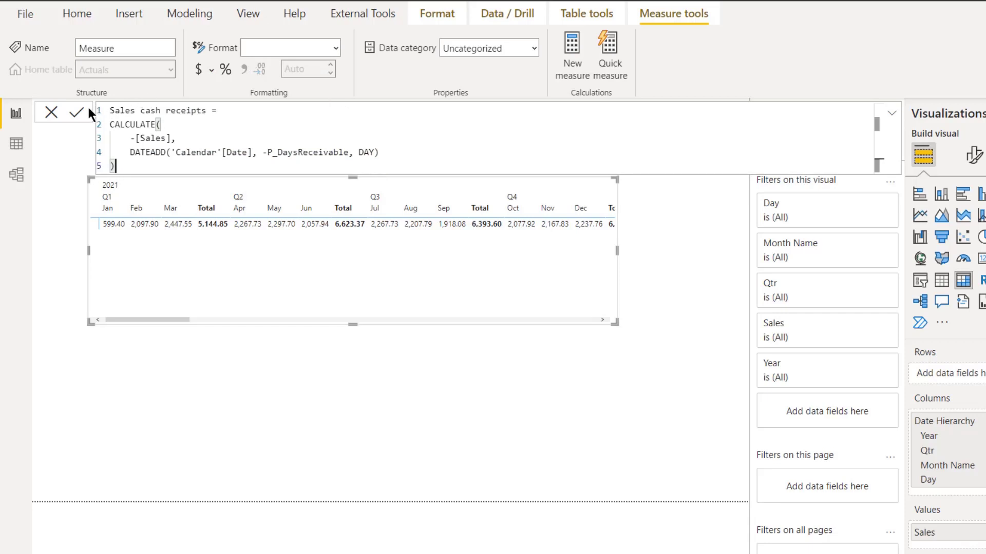
{"action": "left_click", "coordinate": [73, 118]}
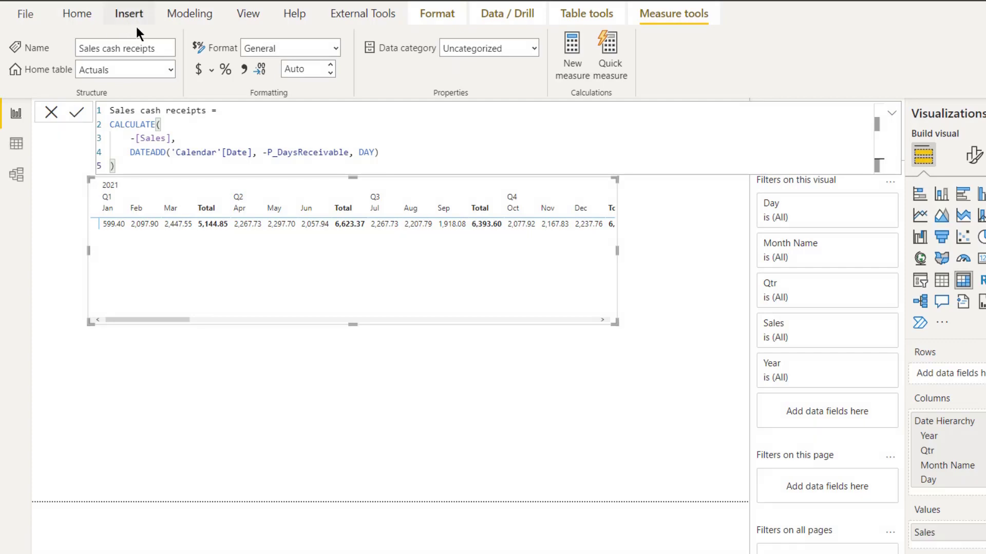
Step: Set the home table of Sales cash receipts to Control Account Measures and add the measure to the matrix
{"action": "left_click", "coordinate": [170, 70]}
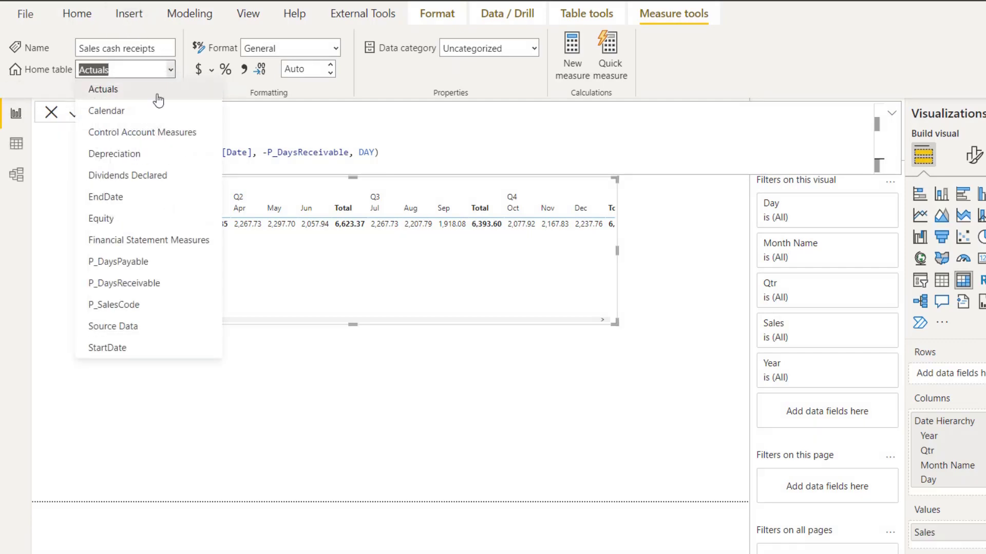
{"action": "key", "text": "Escape"}
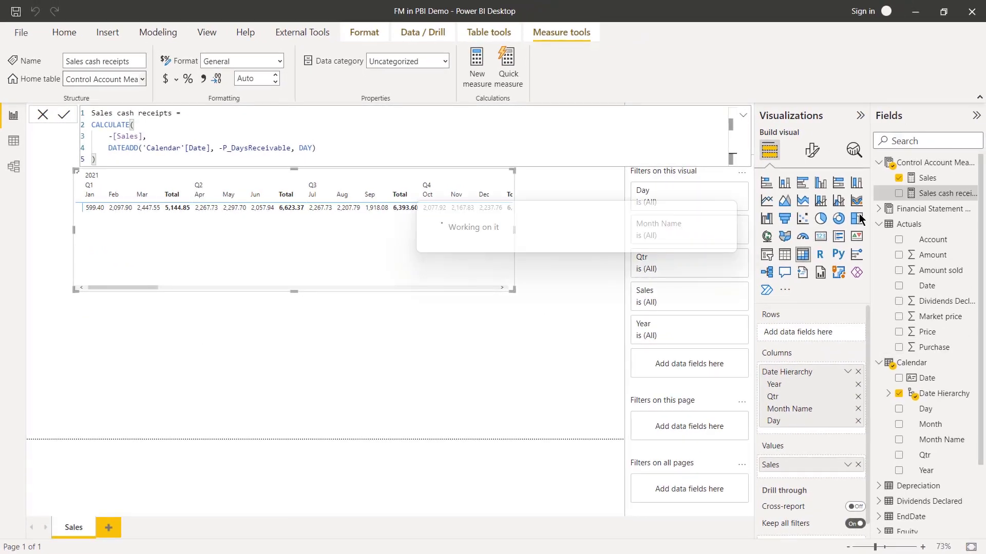
{"action": "left_click_drag", "start_coordinate": [941, 197], "coordinate": [362, 254]}
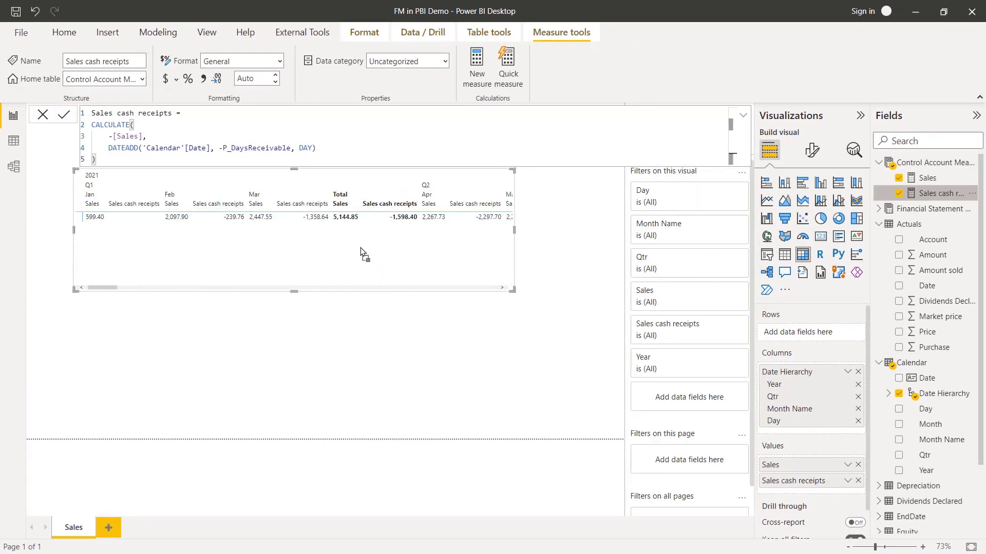
Step: Turn off the row subtotals and column subtotals in the matrix's formatting
{"action": "left_click", "coordinate": [811, 150]}
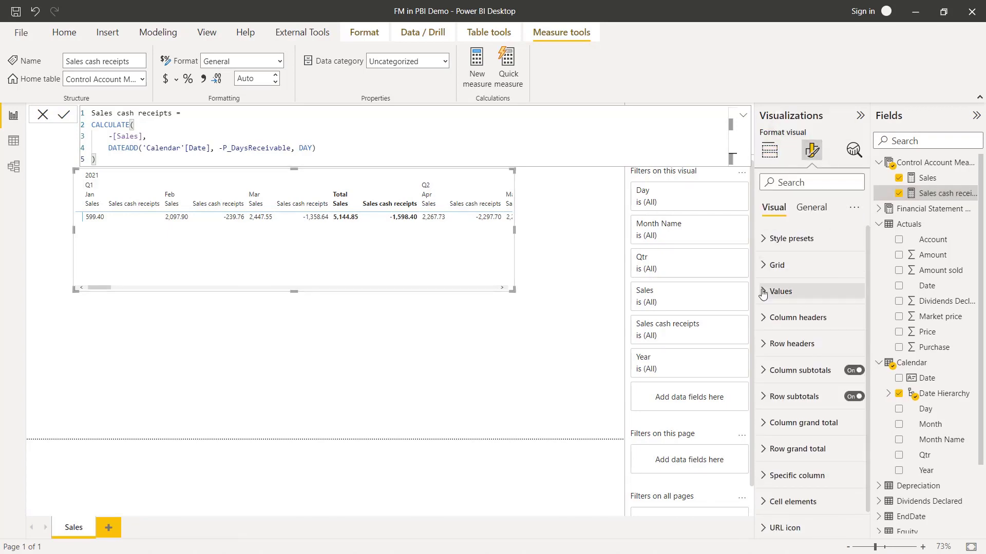
{"action": "left_click", "coordinate": [852, 398]}
{"action": "left_click", "coordinate": [851, 372]}
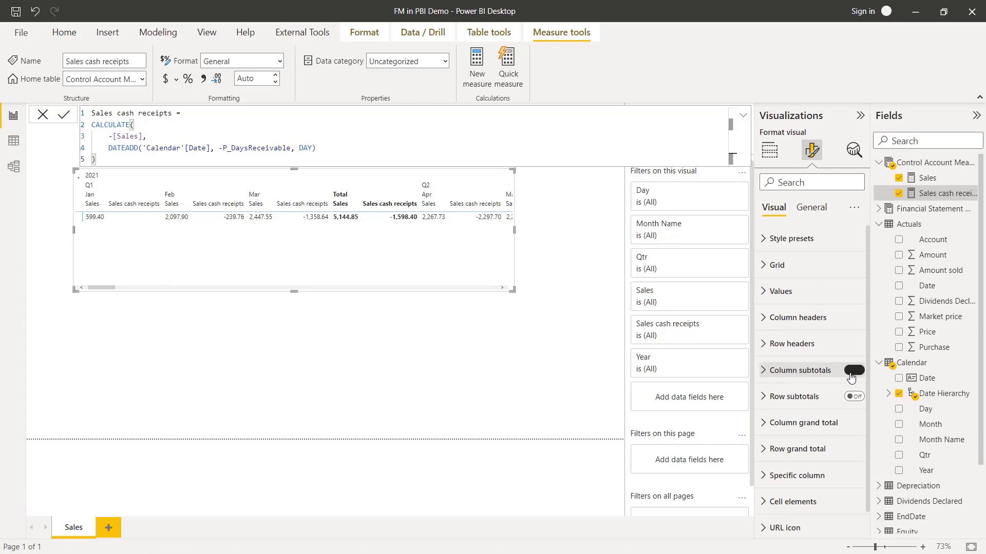
Step: Switch the matrix values to rows in its values options and return to the visual's field setup
{"action": "left_click", "coordinate": [781, 292]}
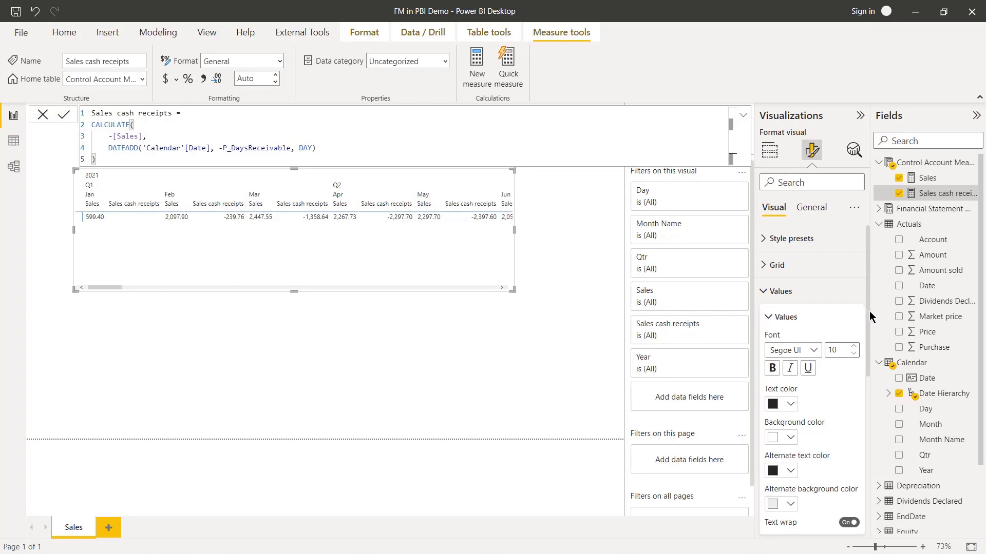
{"action": "left_click_drag", "start_coordinate": [869, 314], "coordinate": [869, 424]}
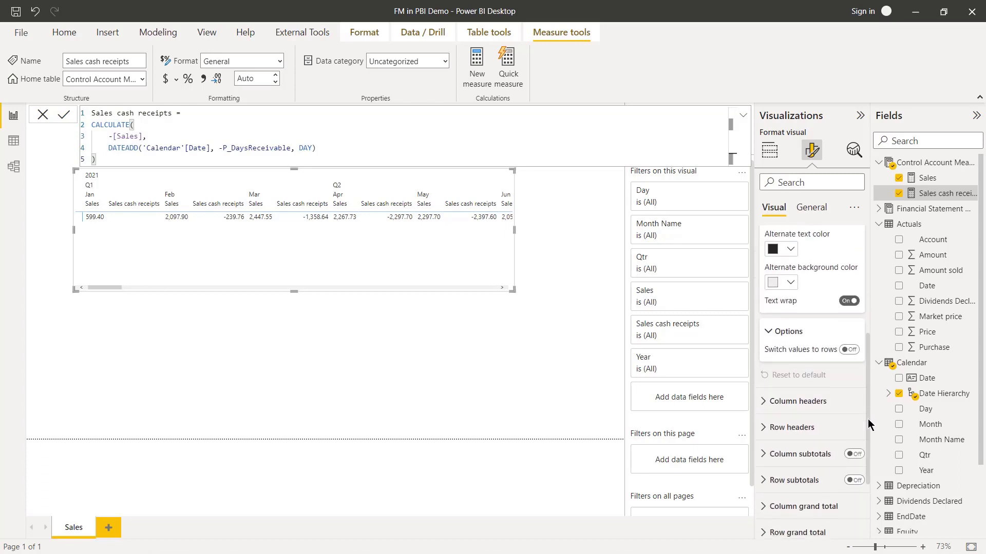
{"action": "left_click", "coordinate": [849, 349]}
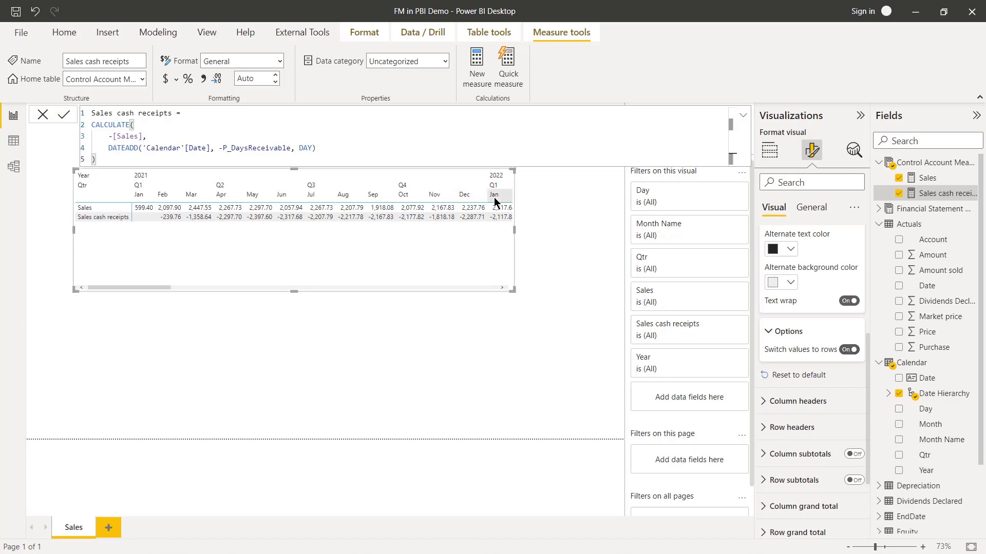
{"action": "left_click", "coordinate": [770, 151]}
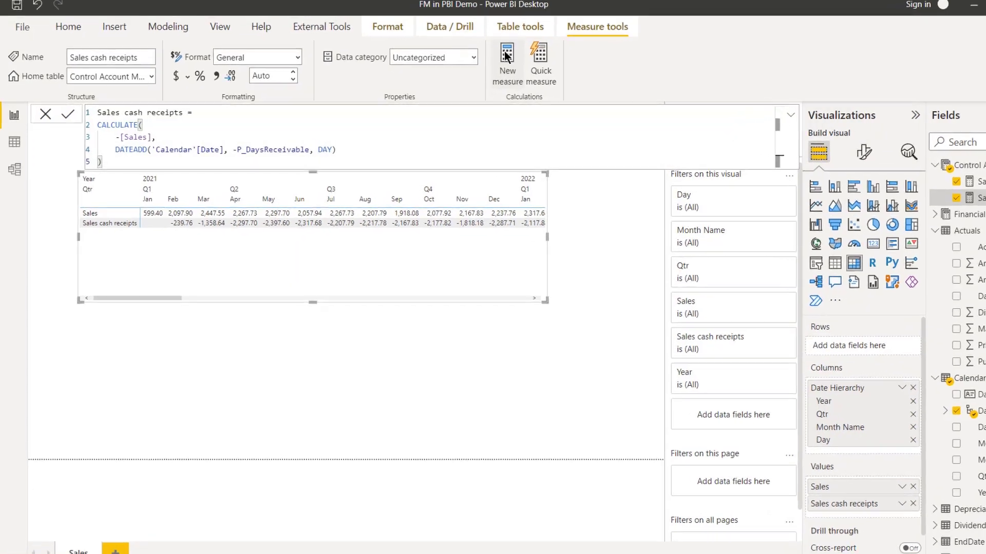
Step: Create a new measure named Sales cumulative and start its formula with the CALCULATE function
{"action": "left_click", "coordinate": [507, 58]}
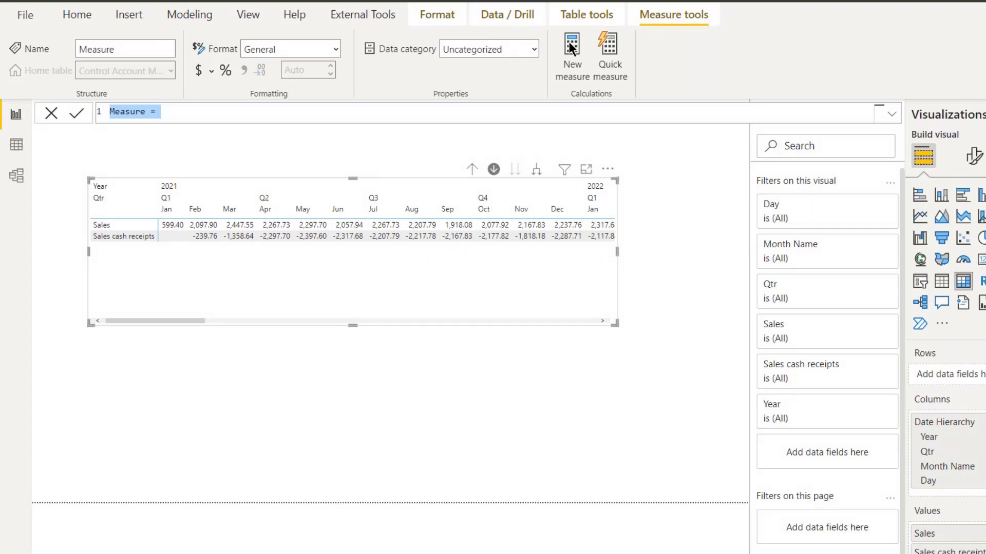
{"action": "type", "text": "Sales "}
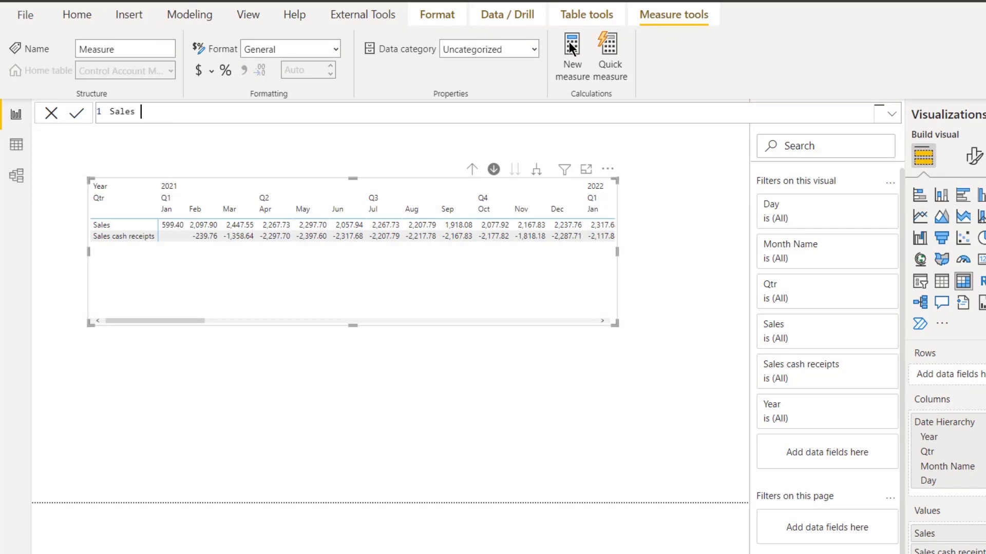
{"action": "type", "text": "cumulative ="}
{"action": "key", "text": "shift+Return"}
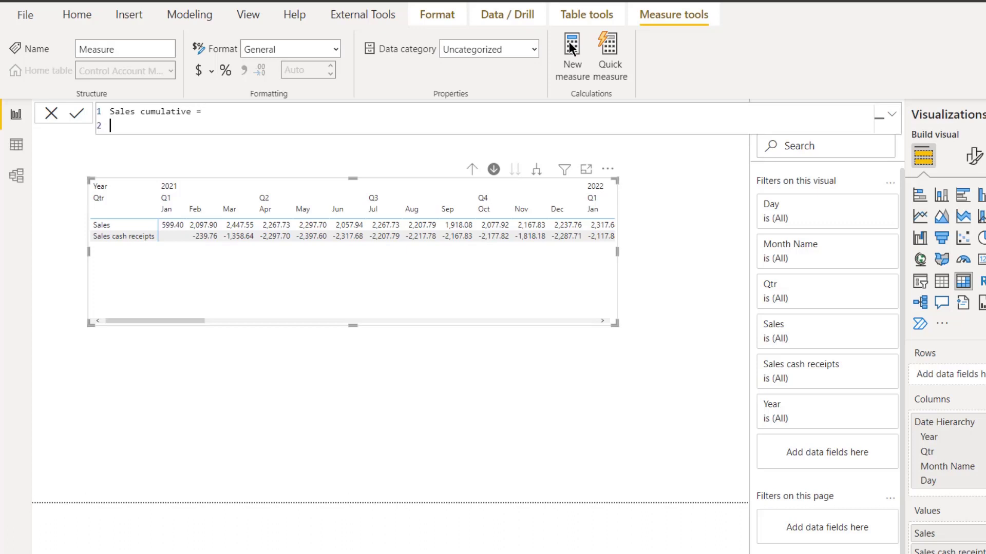
{"action": "type", "text": "cal"}
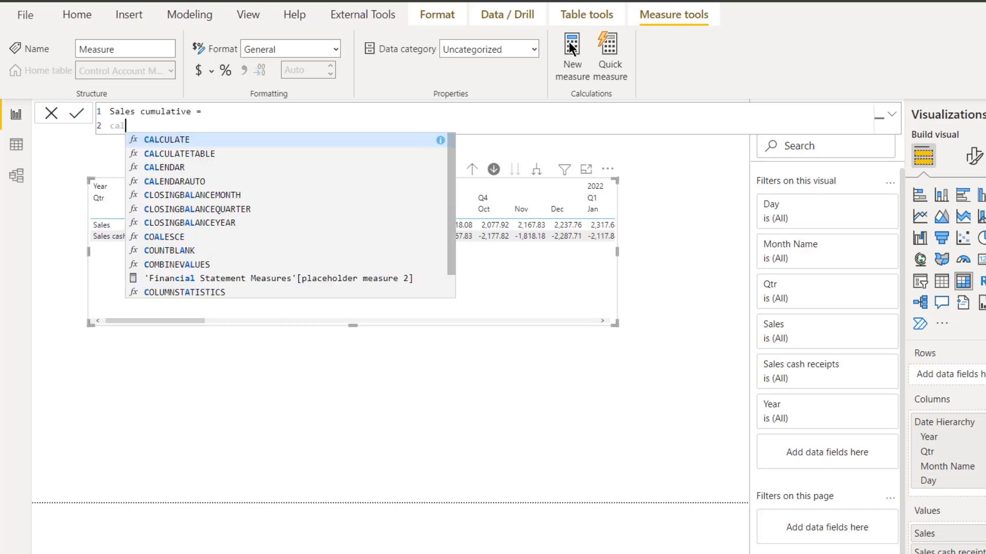
{"action": "key", "text": "Tab"}
{"action": "key", "text": "shift+Return"}
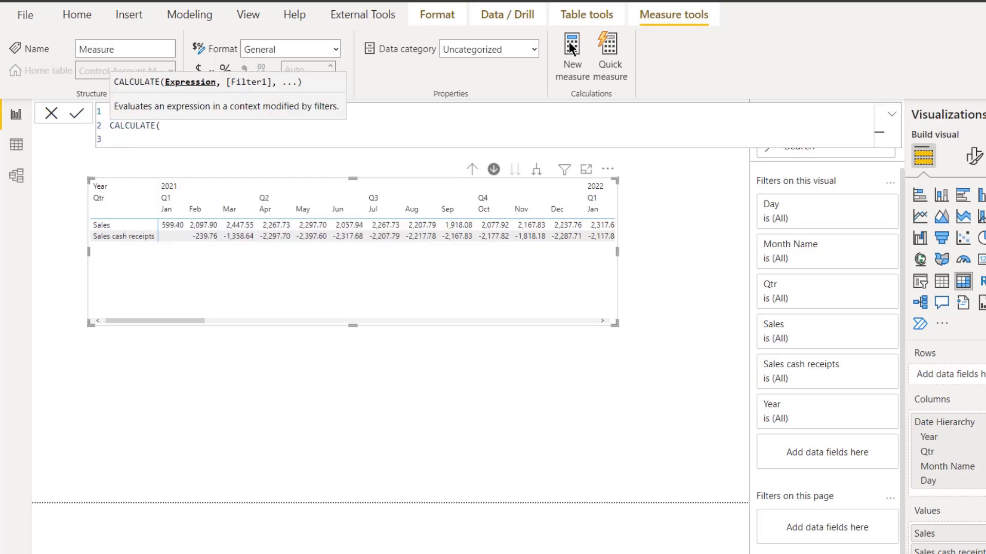
Step: Enter the [Sales] measure on an indented line as the CALCULATE expression and begin a new line for the filter
{"action": "key", "text": "Tab"}
{"action": "type", "text": "[sal"}
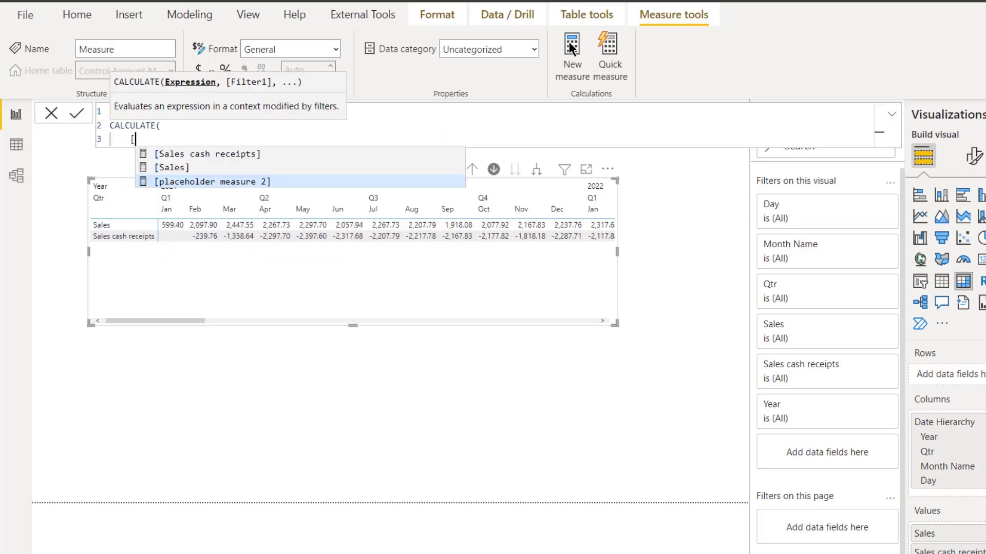
{"action": "left_click", "coordinate": [198, 168]}
{"action": "type", "text": ","}
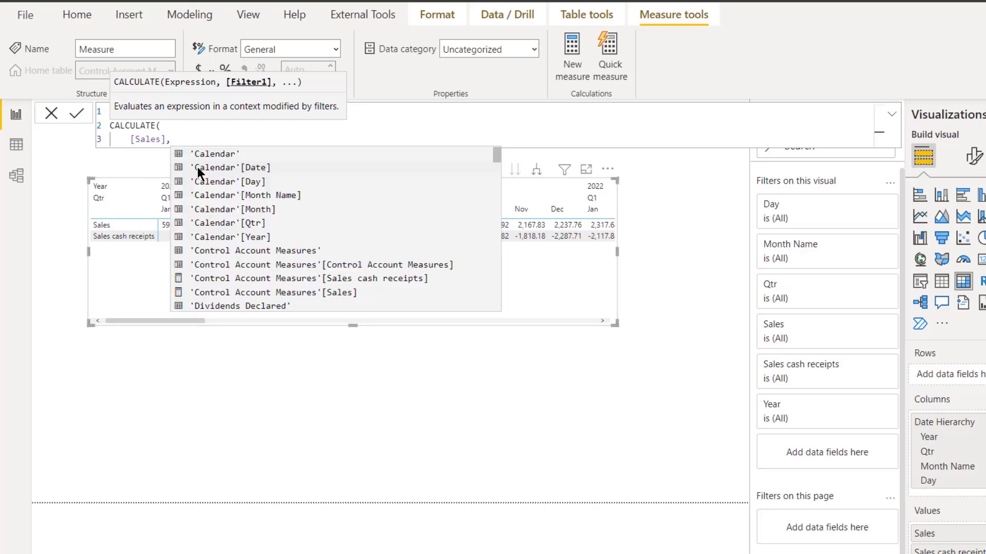
{"action": "key", "text": "shift+Return"}
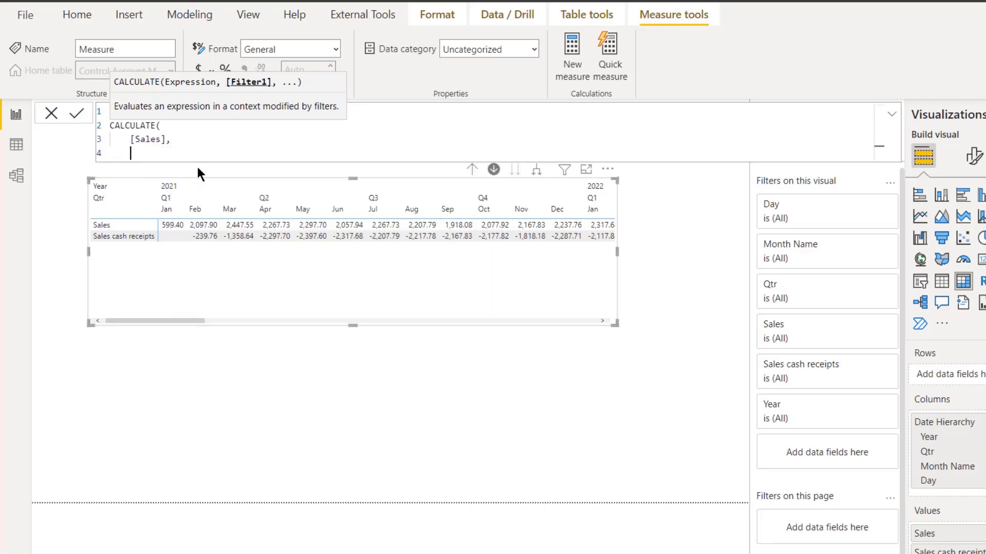
Step: Add a FILTER over ALL('Calendar'[Date]) as the CALCULATE filter argument and begin a new line for its condition
{"action": "type", "text": "Filt"}
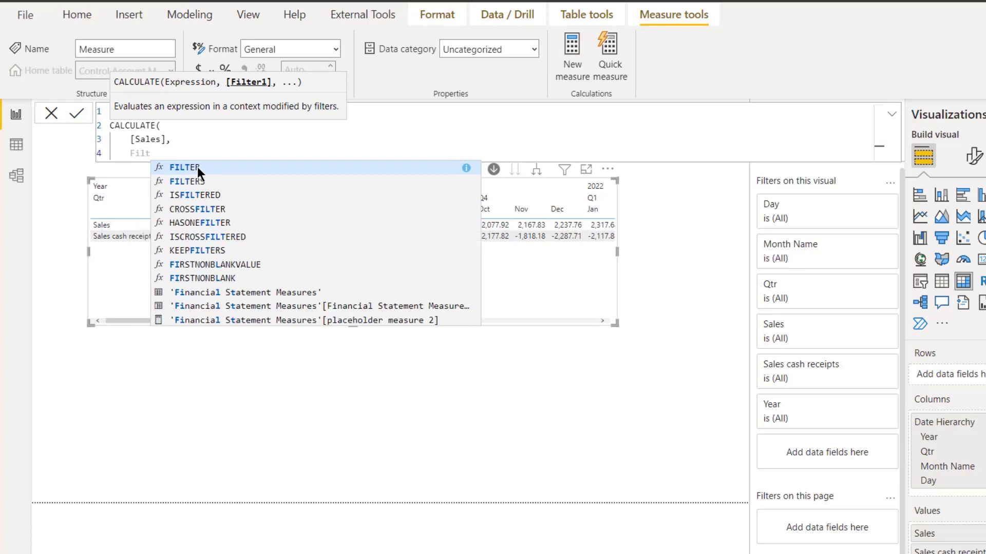
{"action": "left_click", "coordinate": [197, 167]}
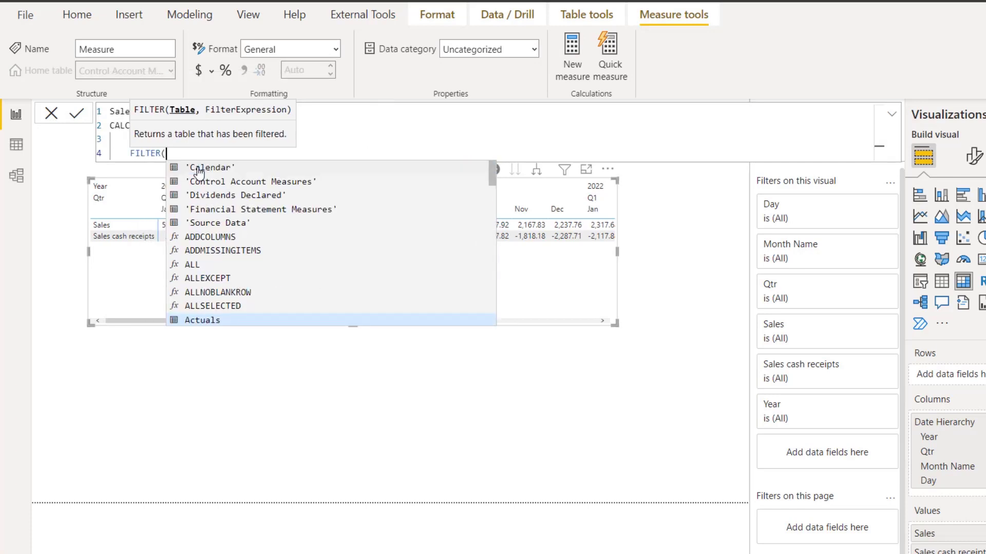
{"action": "type", "text": "all"}
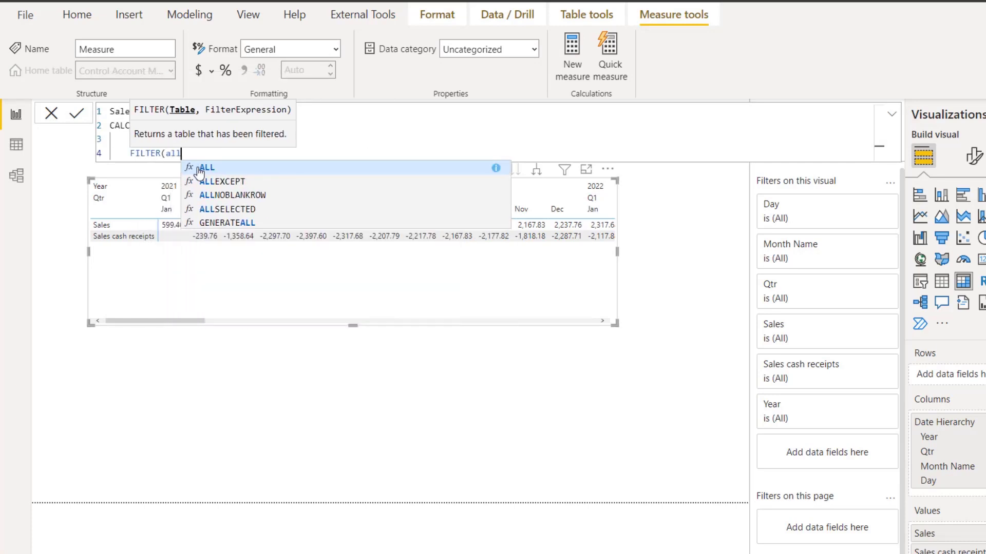
{"action": "left_click", "coordinate": [200, 169]}
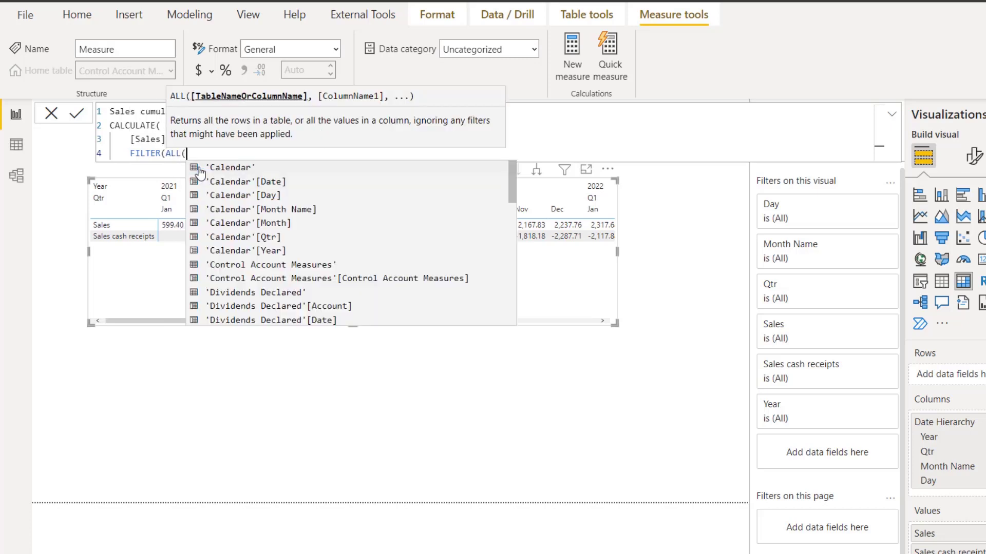
{"action": "left_click", "coordinate": [239, 184]}
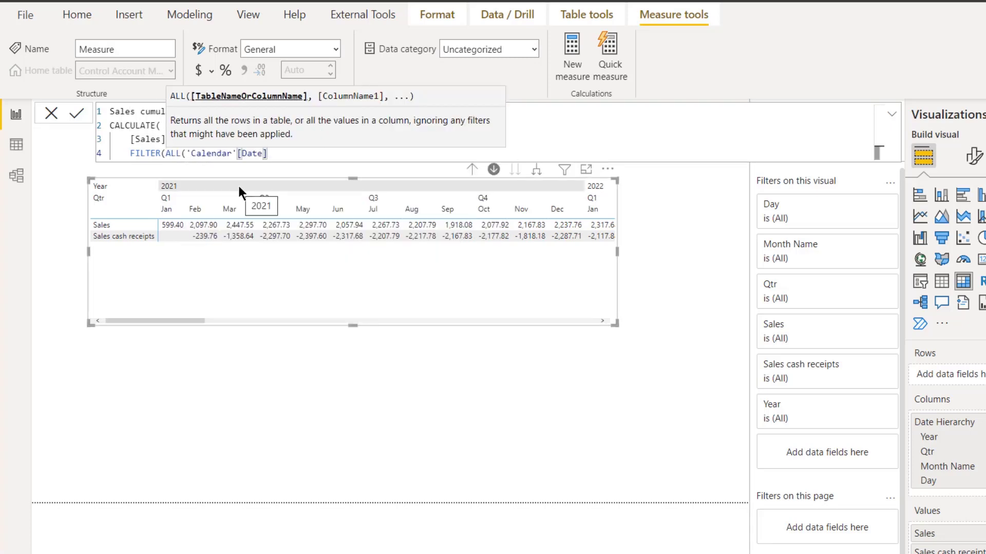
{"action": "type", "text": "),"}
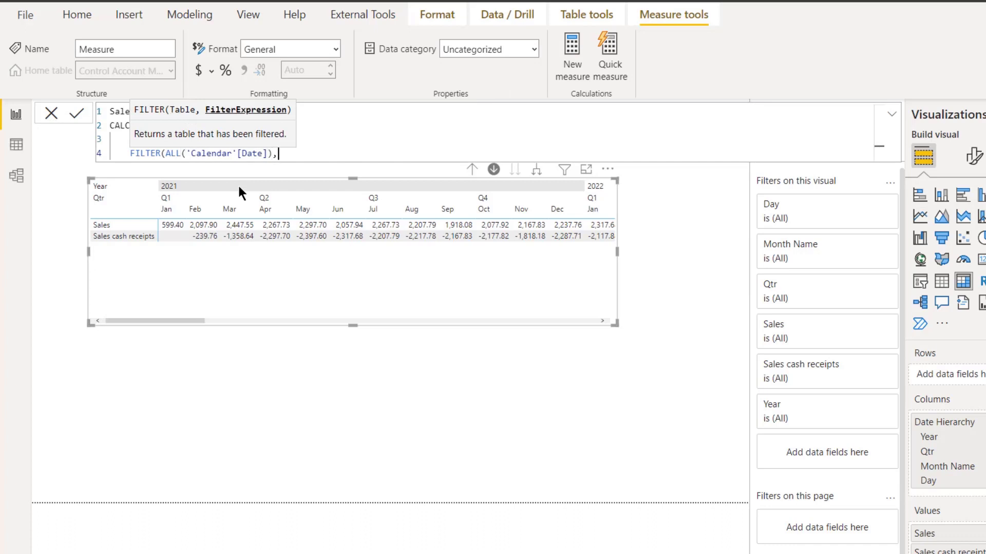
{"action": "key", "text": "shift+Return"}
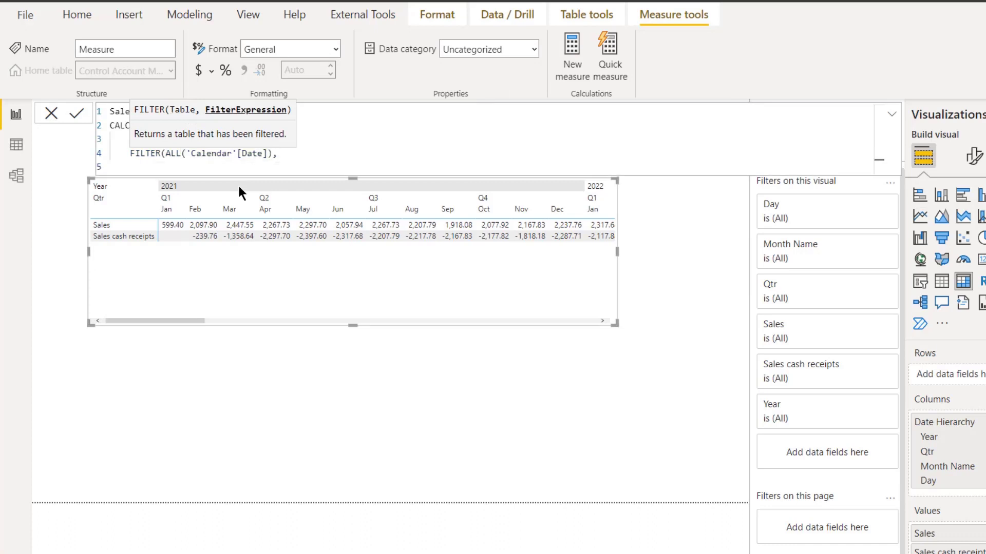
Step: Enter the filter condition 'Calendar'[Date] <= MAX('Calendar'[Date]) in the Sales cumulative formula
{"action": "type", "text": "'cal"}
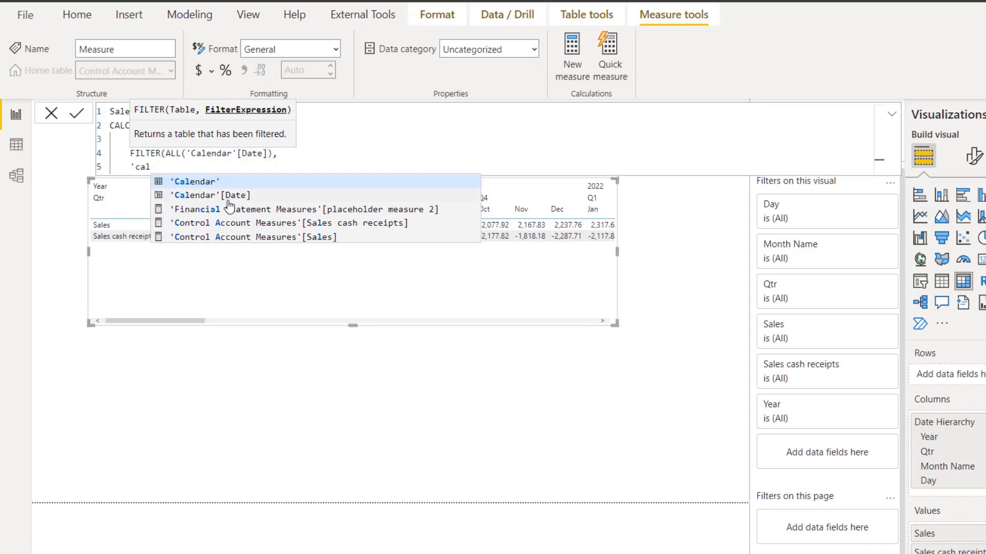
{"action": "left_click", "coordinate": [237, 197]}
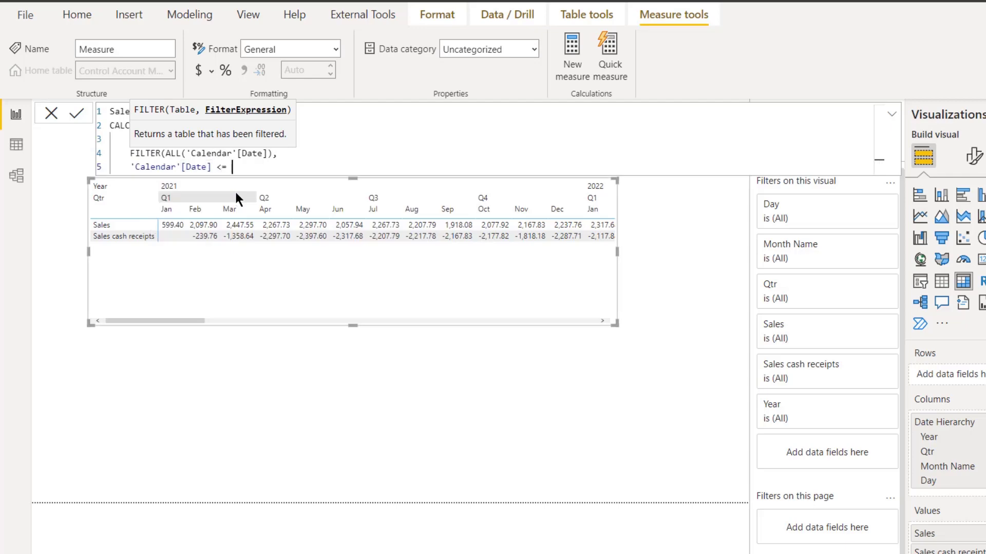
{"action": "type", "text": "ma"}
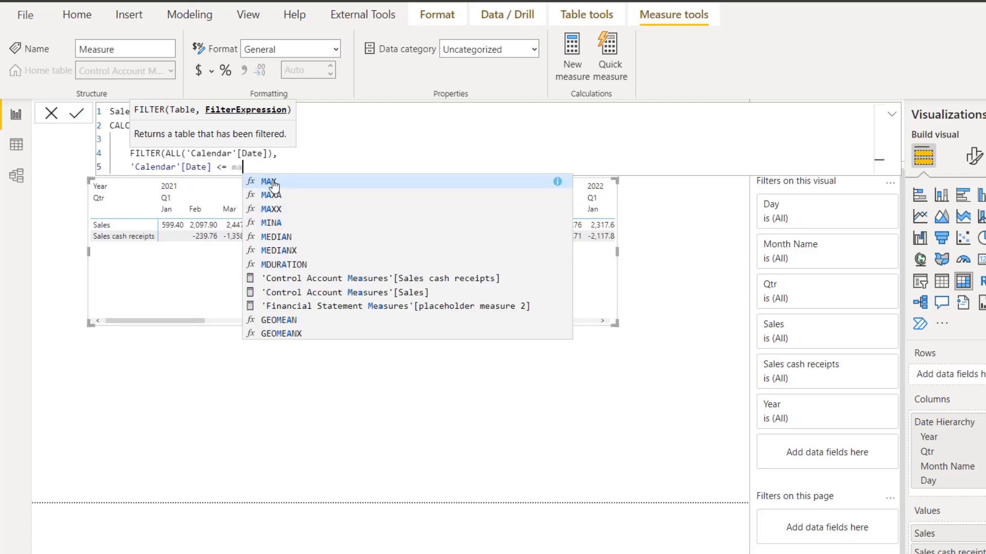
{"action": "left_click", "coordinate": [272, 182]}
{"action": "type", "text": "'Calendar'"}
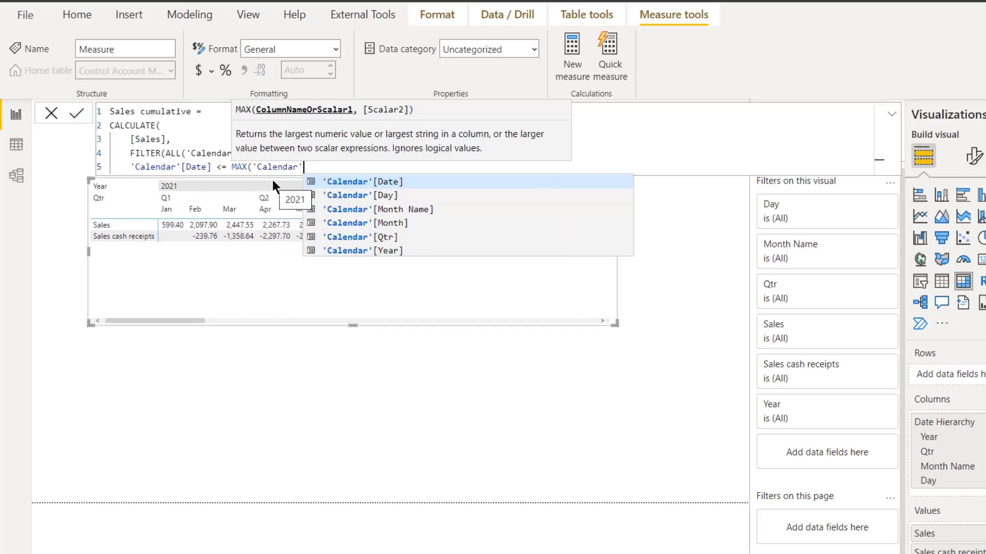
{"action": "left_click", "coordinate": [365, 182]}
{"action": "type", "text": ")"}
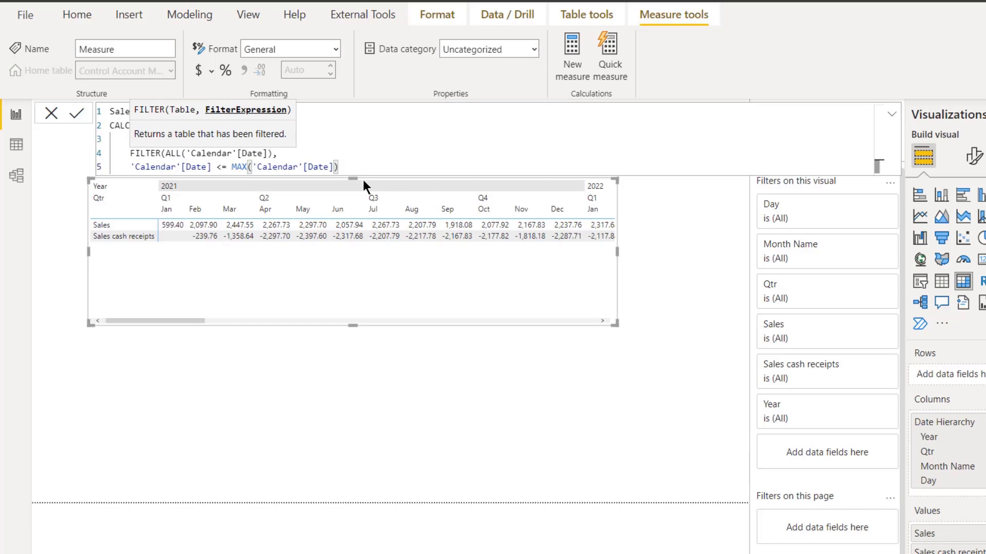
Step: Close the FILTER and CALCULATE functions on separate lines and commit the Sales cumulative measure
{"action": "key", "text": "shift+Return"}
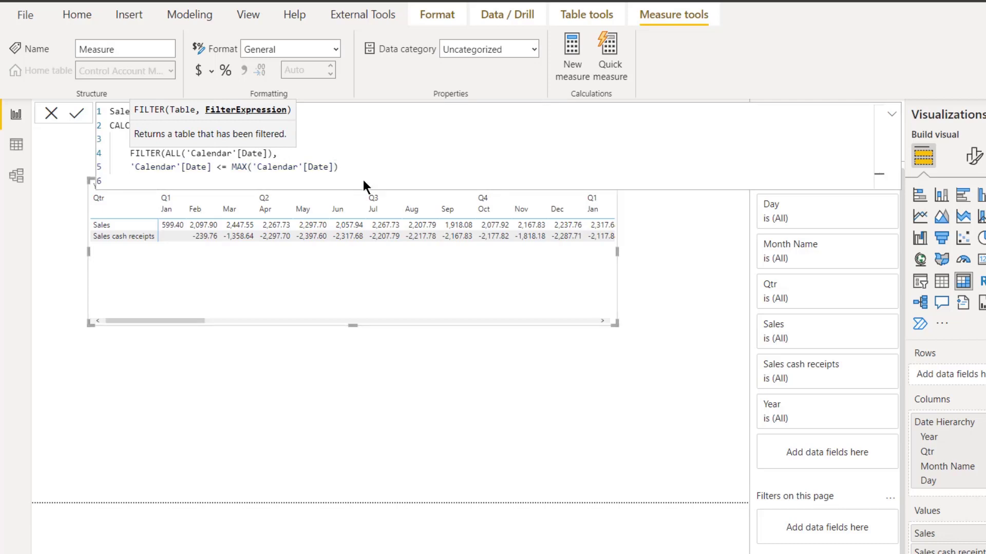
{"action": "type", "text": ")"}
{"action": "key", "text": "shift+Return"}
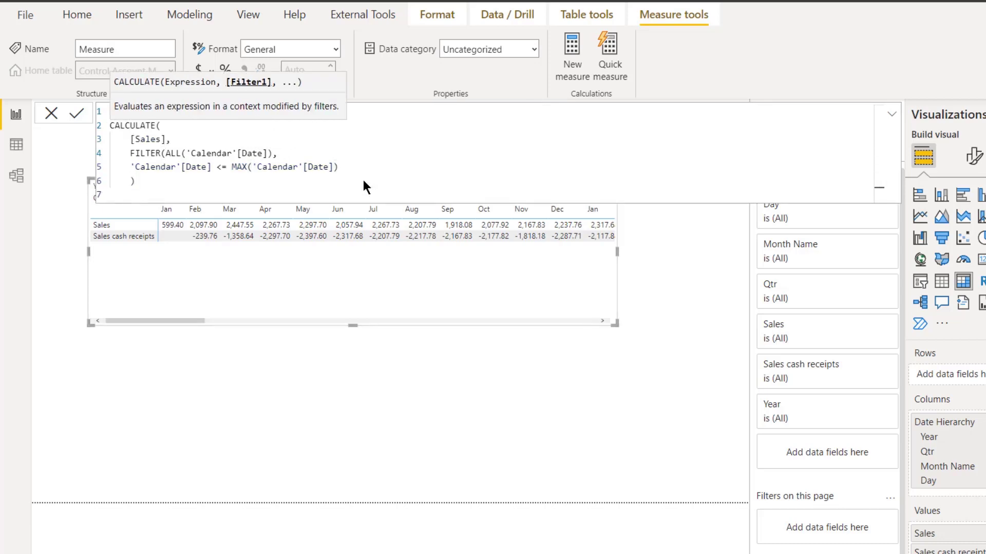
{"action": "type", "text": ")"}
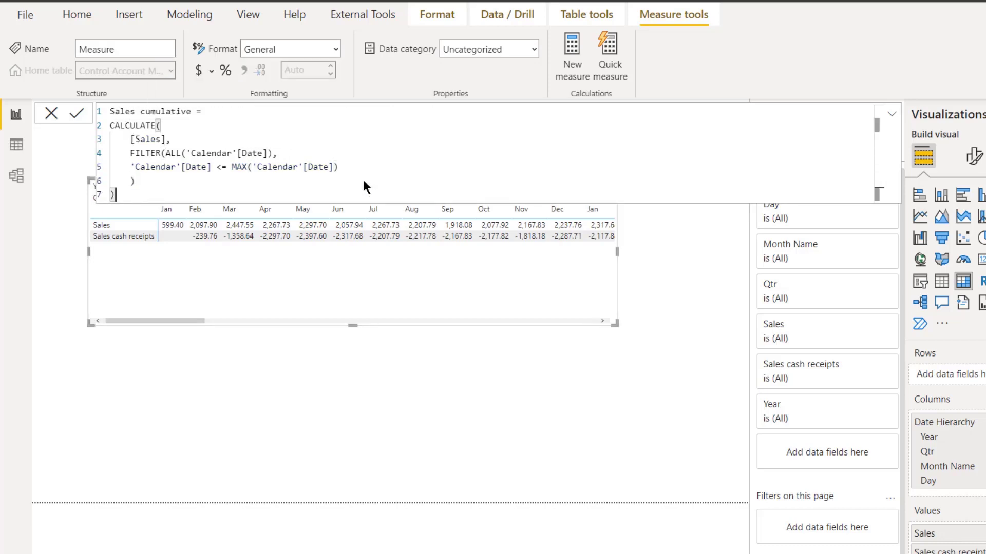
{"action": "left_click", "coordinate": [84, 126]}
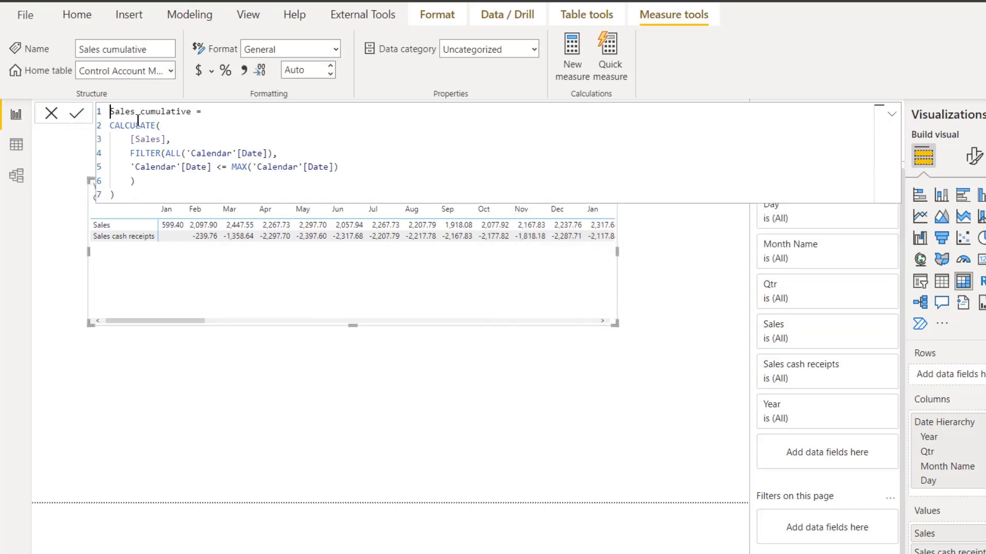
Step: Copy the whole Sales cumulative formula into a new measure and rename it Sales cash receipts cumulative
{"action": "left_click_drag", "start_coordinate": [110, 112], "coordinate": [232, 193]}
{"action": "key", "text": "ctrl+c"}
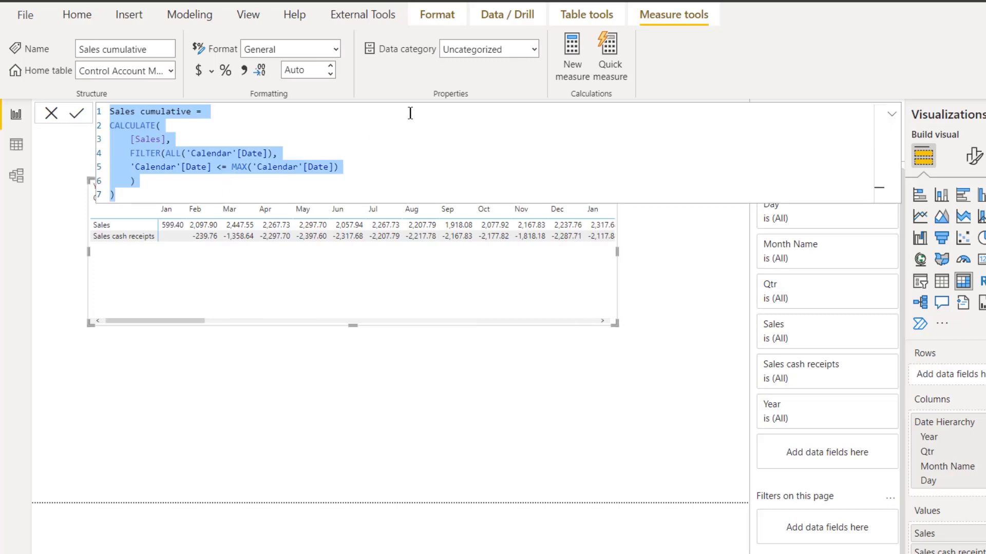
{"action": "left_click", "coordinate": [567, 52]}
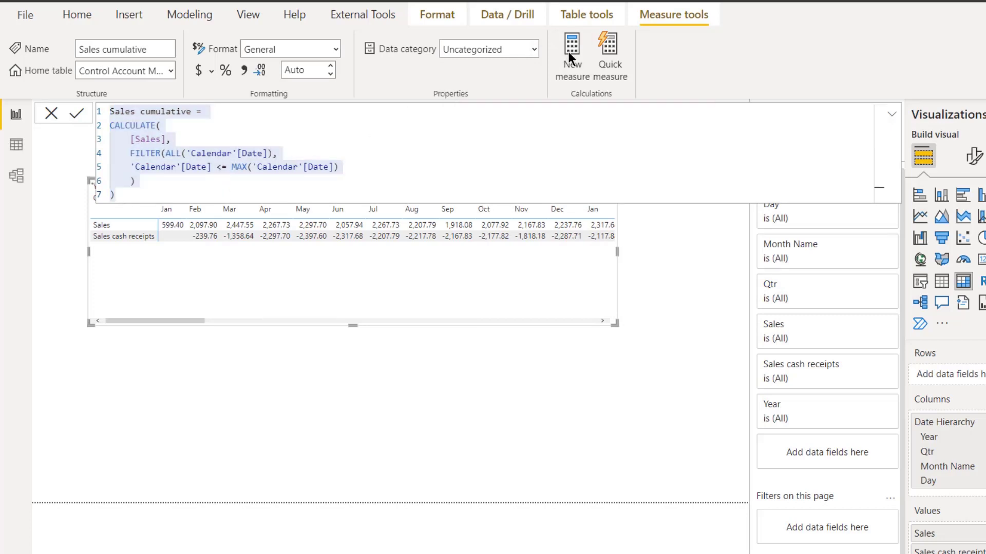
{"action": "key", "text": "ctrl+v"}
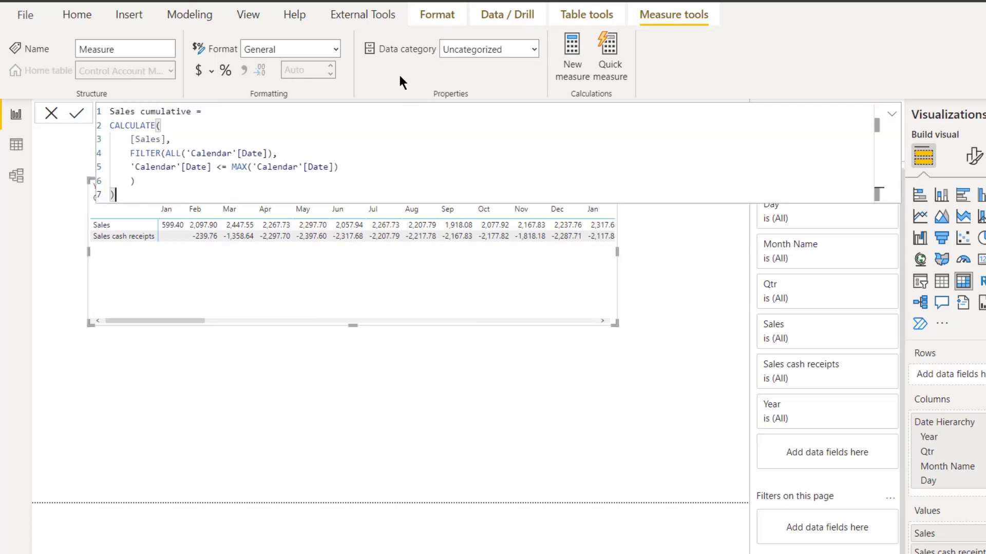
{"action": "left_click", "coordinate": [141, 110]}
{"action": "type", "text": "cas"}
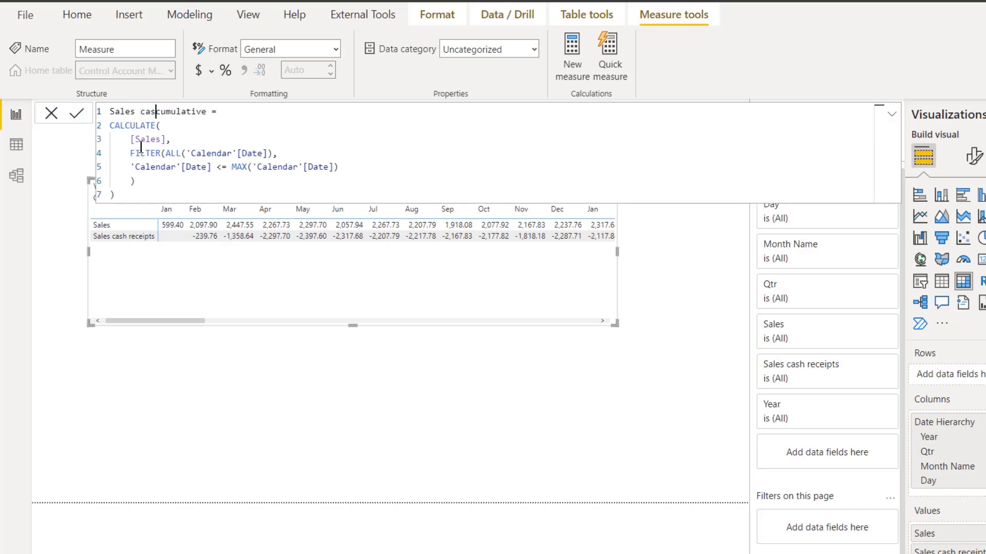
{"action": "type", "text": "h receipts"}
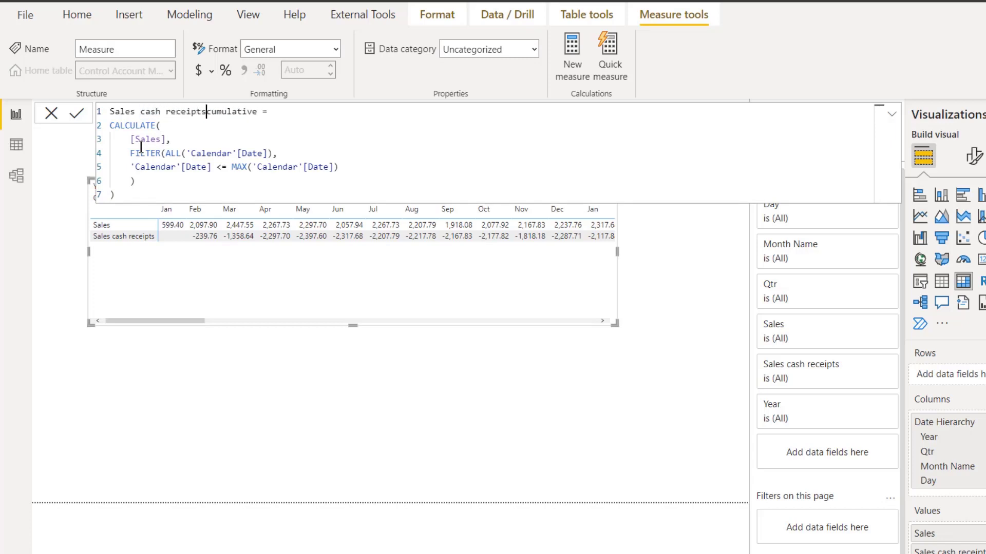
Step: Replace the CALCULATE expression with [Sales cash receipts] and commit the new cumulative measure
{"action": "left_click", "coordinate": [162, 139]}
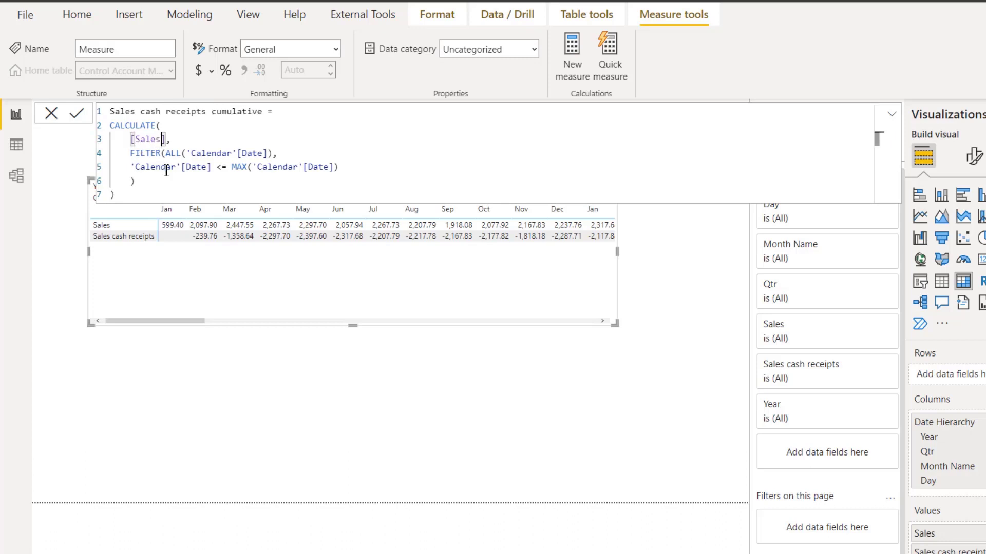
{"action": "type", "text": "ca"}
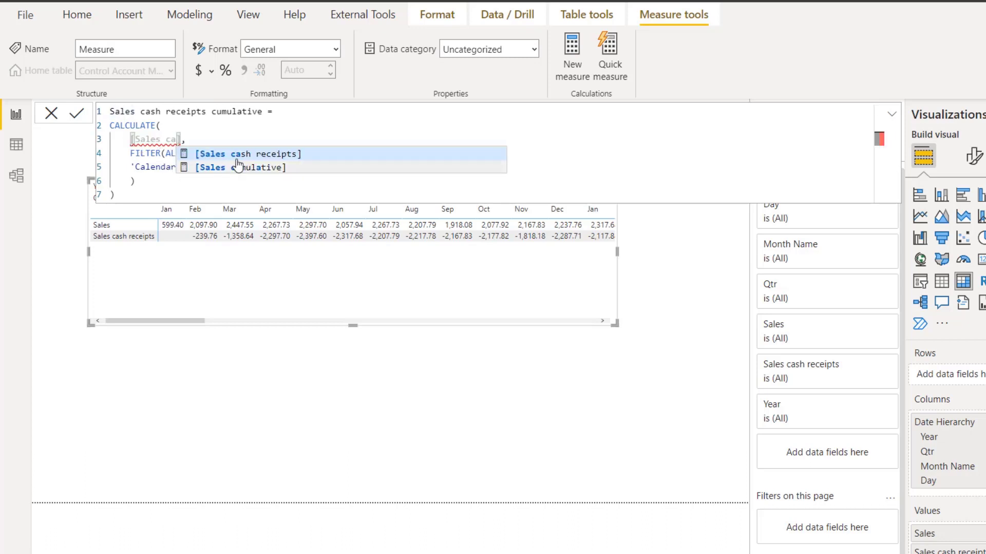
{"action": "left_click", "coordinate": [237, 155]}
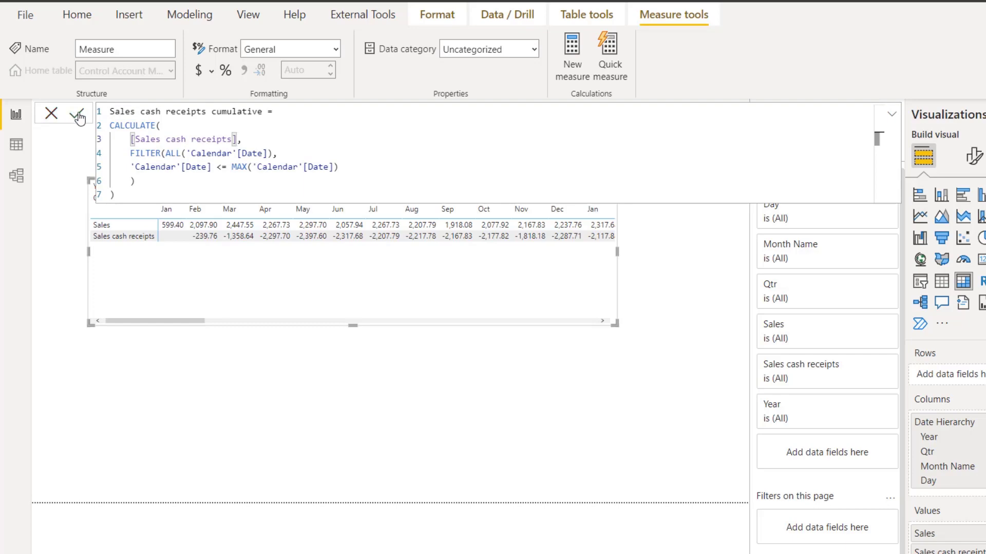
{"action": "left_click", "coordinate": [78, 117]}
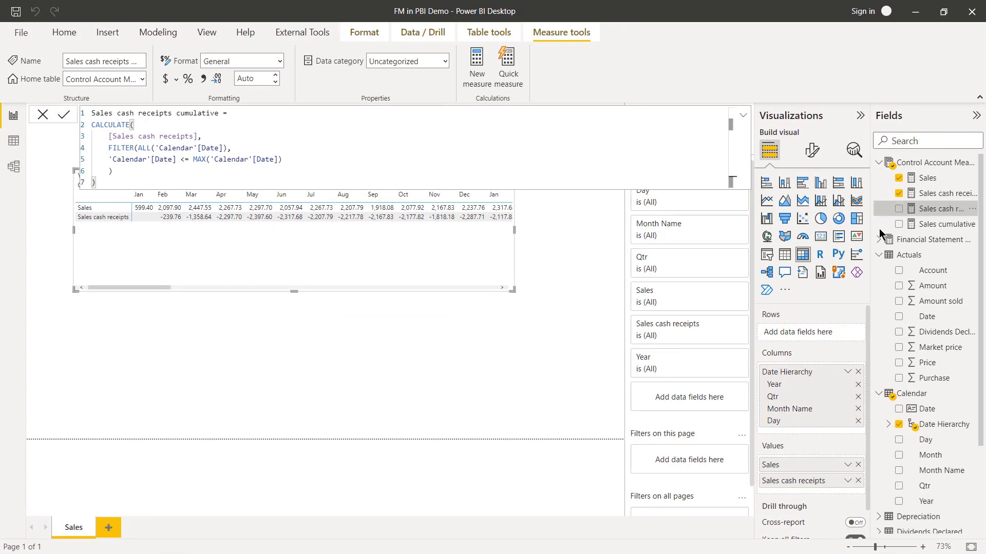
Step: Add Sales cumulative and Sales cash receipts cumulative to the matrix values for a check, and remove both again
{"action": "left_click_drag", "start_coordinate": [935, 224], "coordinate": [824, 470]}
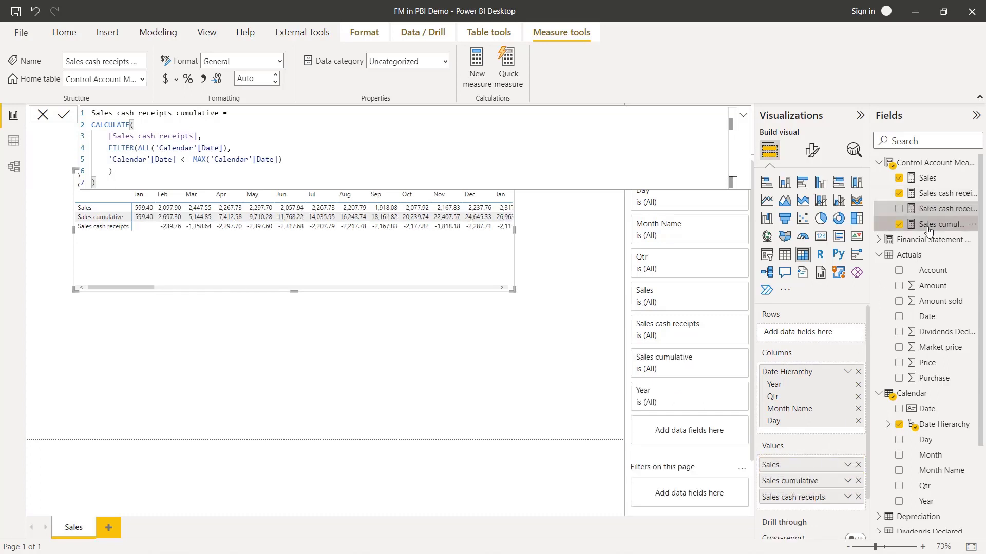
{"action": "left_click_drag", "start_coordinate": [932, 209], "coordinate": [812, 500]}
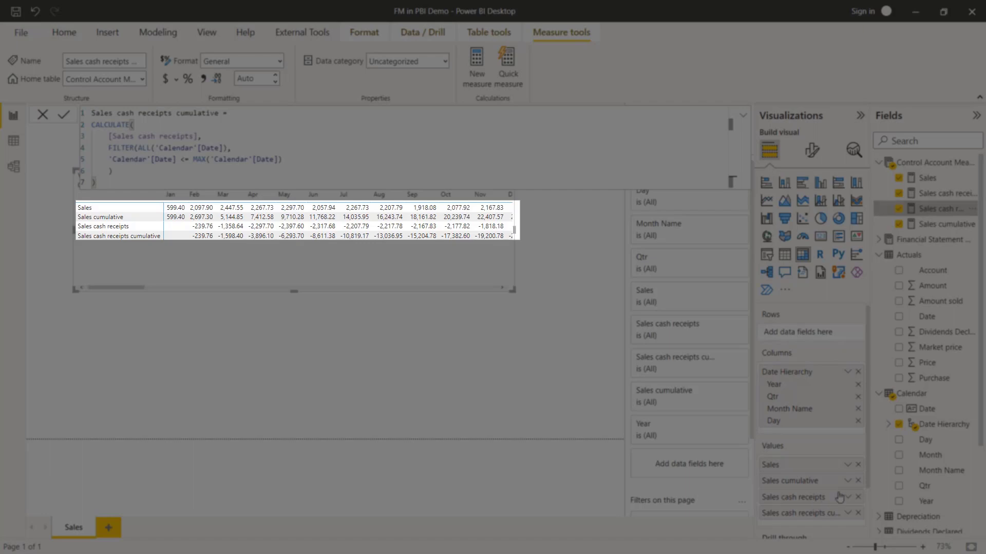
{"action": "left_click", "coordinate": [858, 481]}
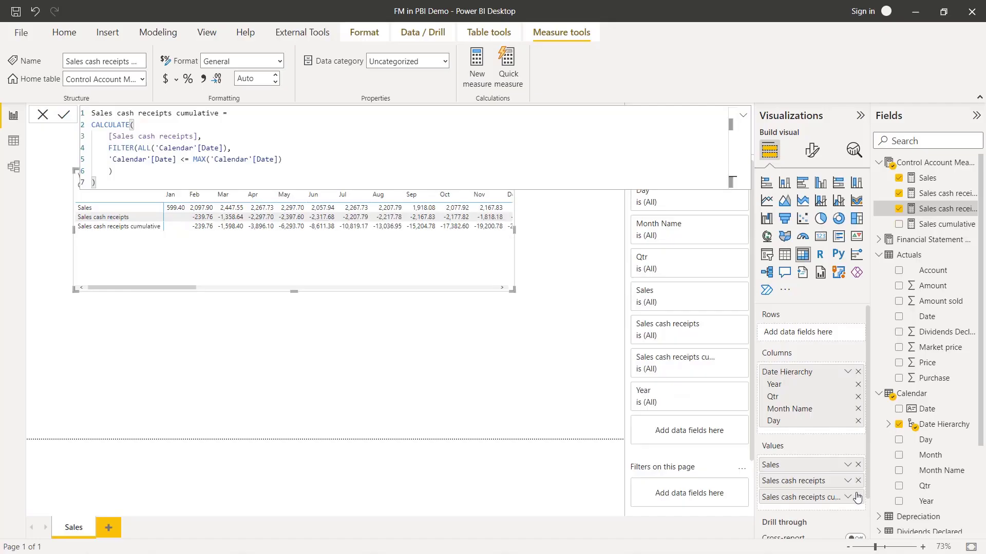
{"action": "left_click", "coordinate": [858, 496]}
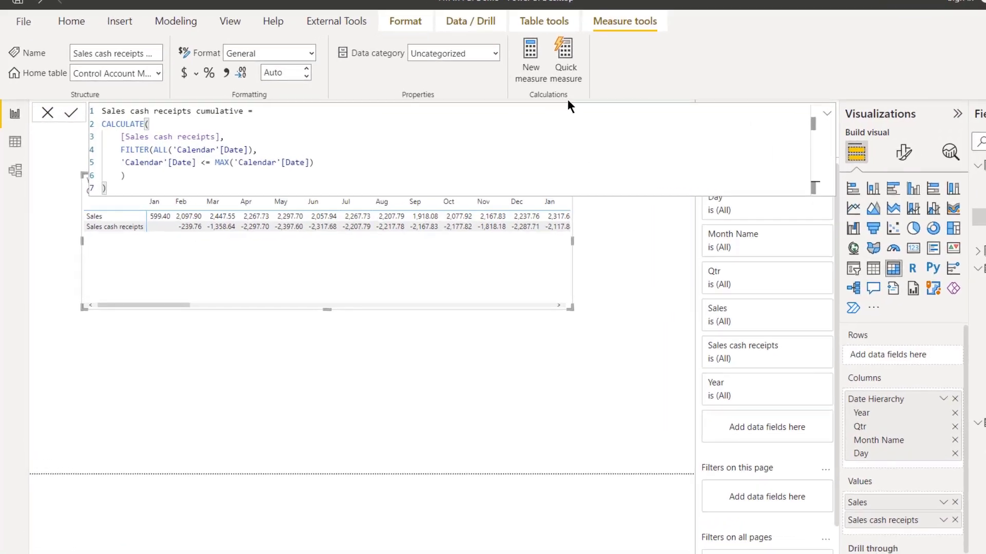
Step: Create a new measure named Sales opening receivables and start its formula with CALCULATE, opening an indented line for the expression
{"action": "left_click", "coordinate": [572, 48]}
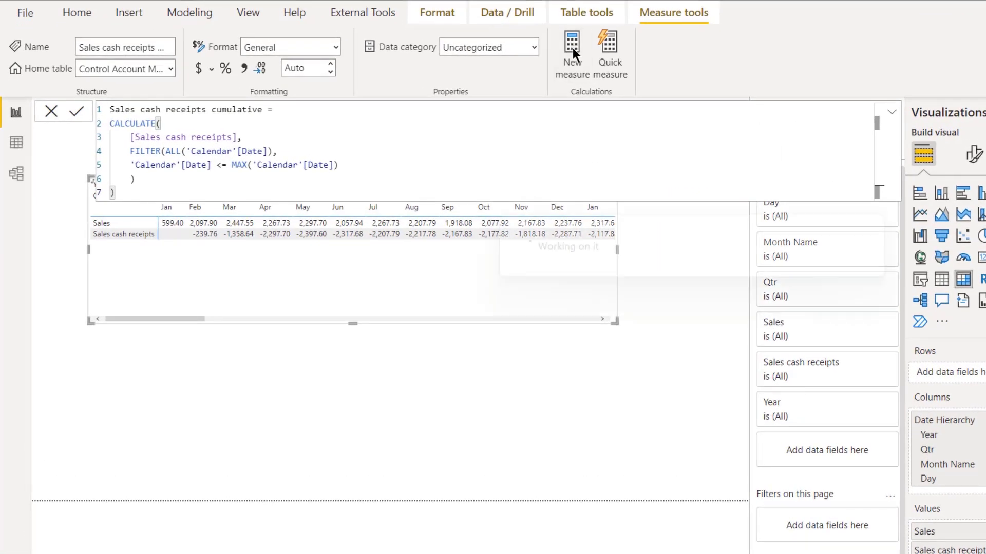
{"action": "type", "text": "Sal"}
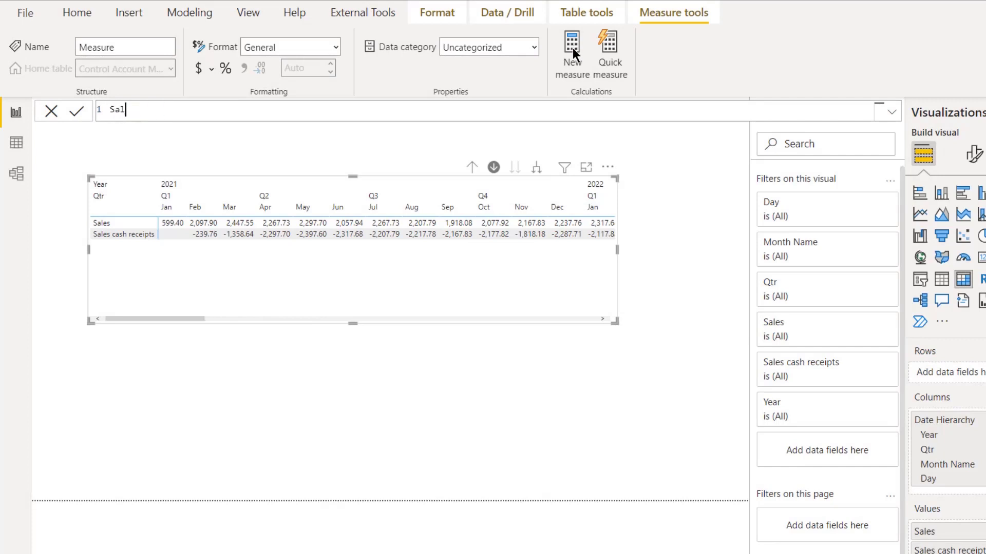
{"action": "type", "text": "es opening receivables ="}
{"action": "key", "text": "shift+Return"}
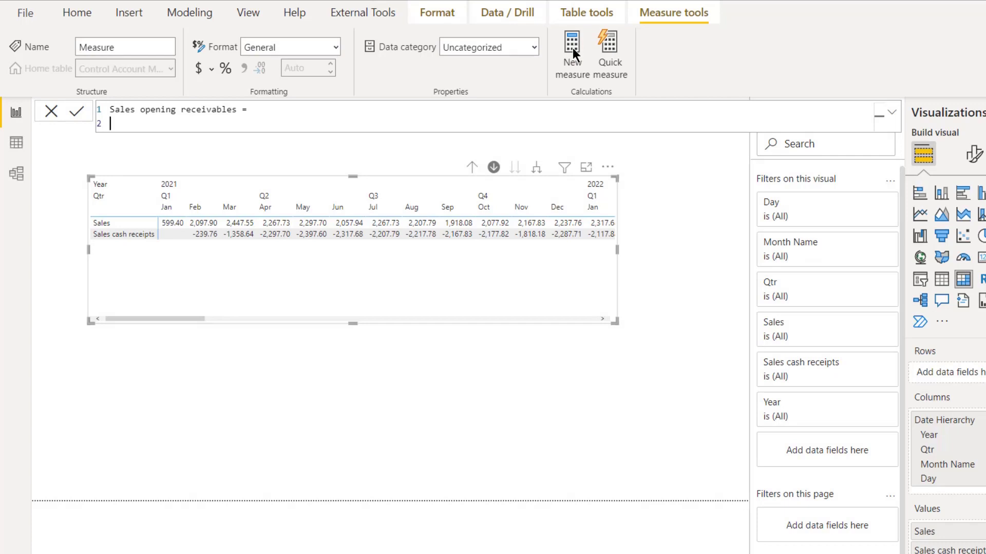
{"action": "type", "text": "ca"}
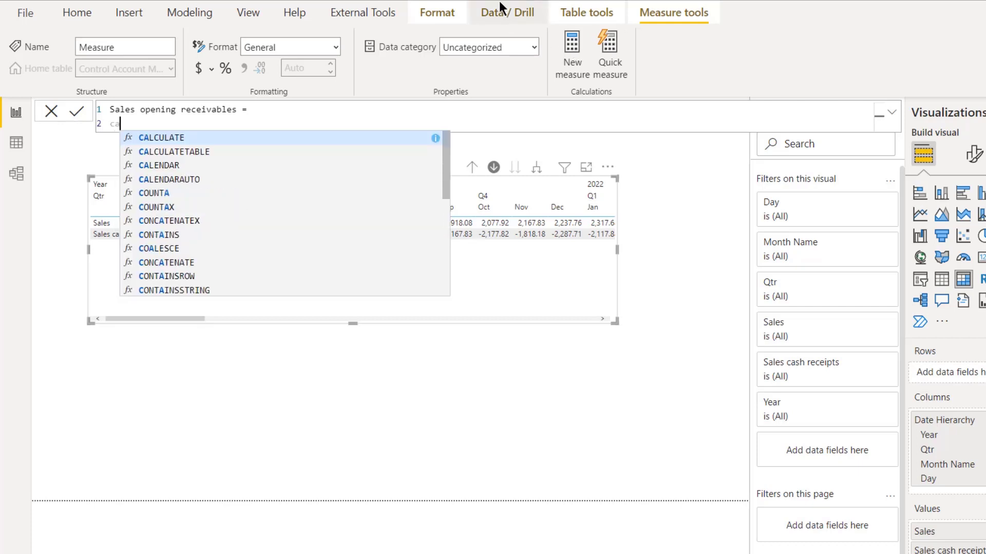
{"action": "key", "text": "Tab"}
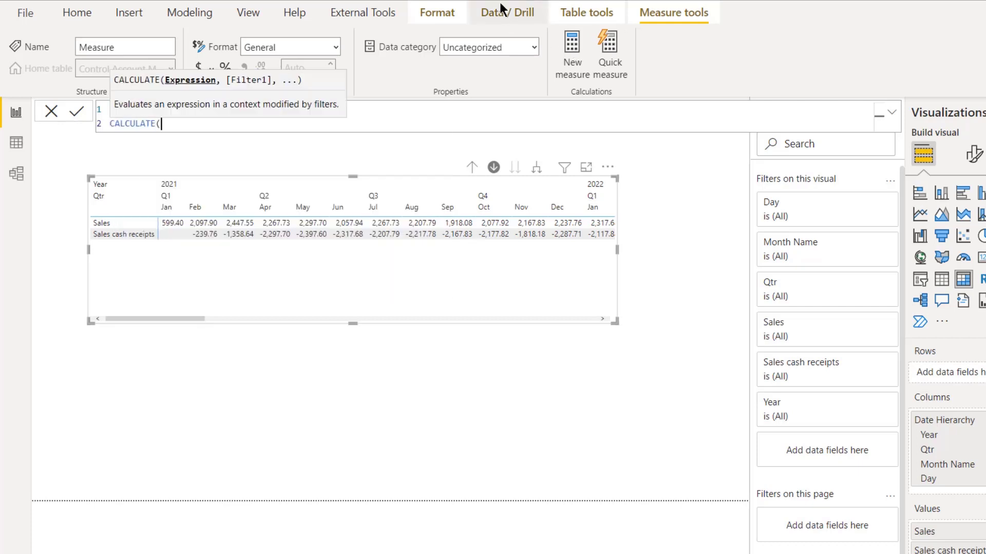
{"action": "key", "text": "shift+Return"}
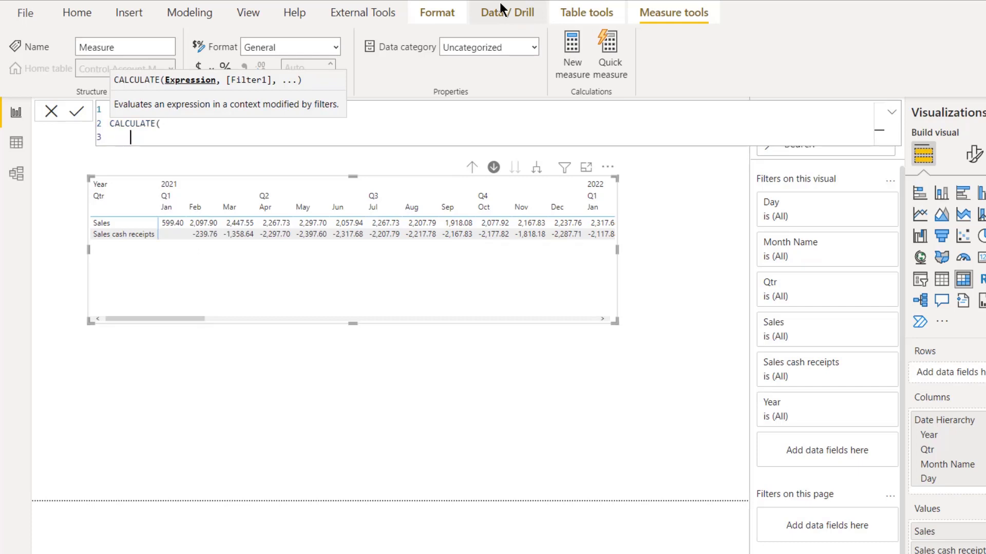
Step: Enter [Sales cumulative] + [Sales cash receipts cumulative] as the CALCULATE expression and begin a new line for the filter
{"action": "type", "text": "["}
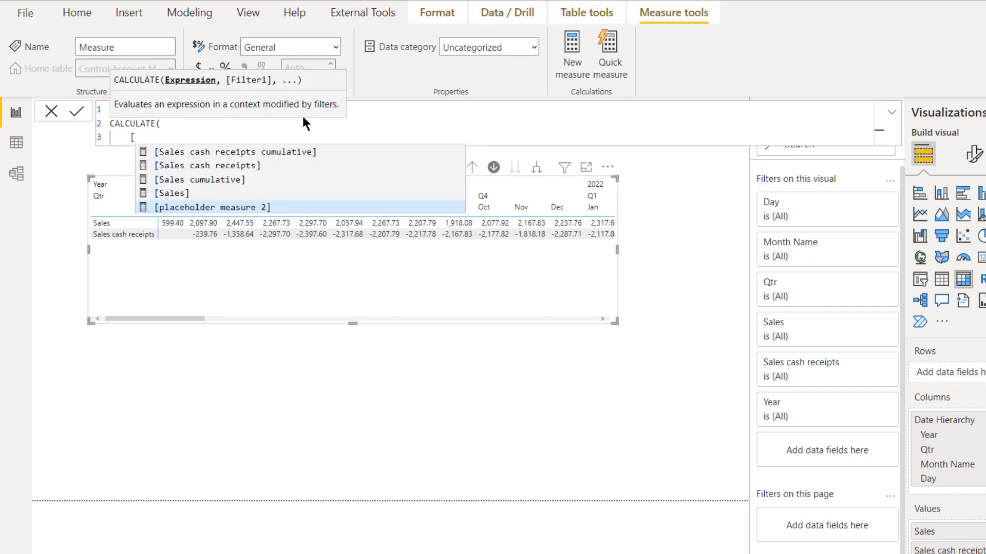
{"action": "left_click", "coordinate": [235, 175]}
{"action": "type", "text": "+ "}
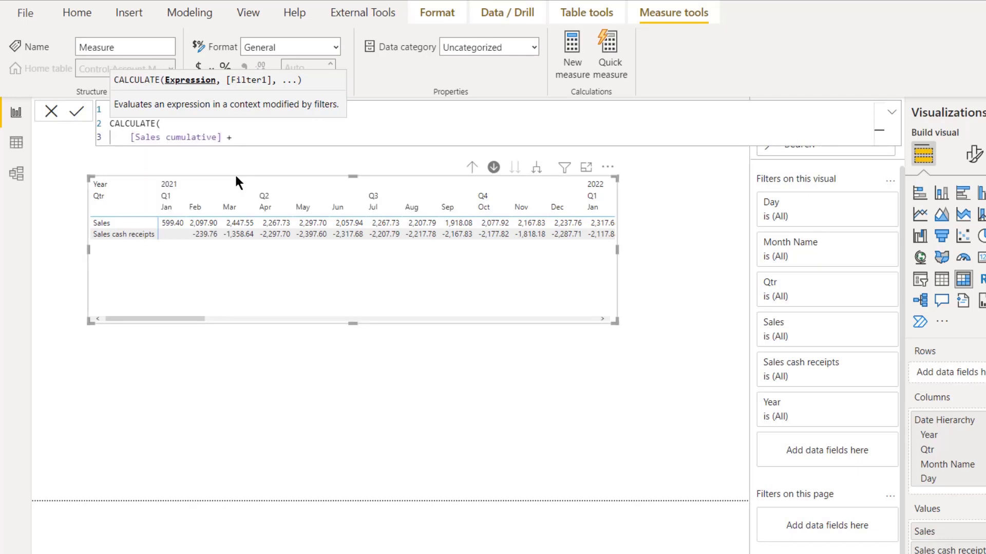
{"action": "type", "text": "["}
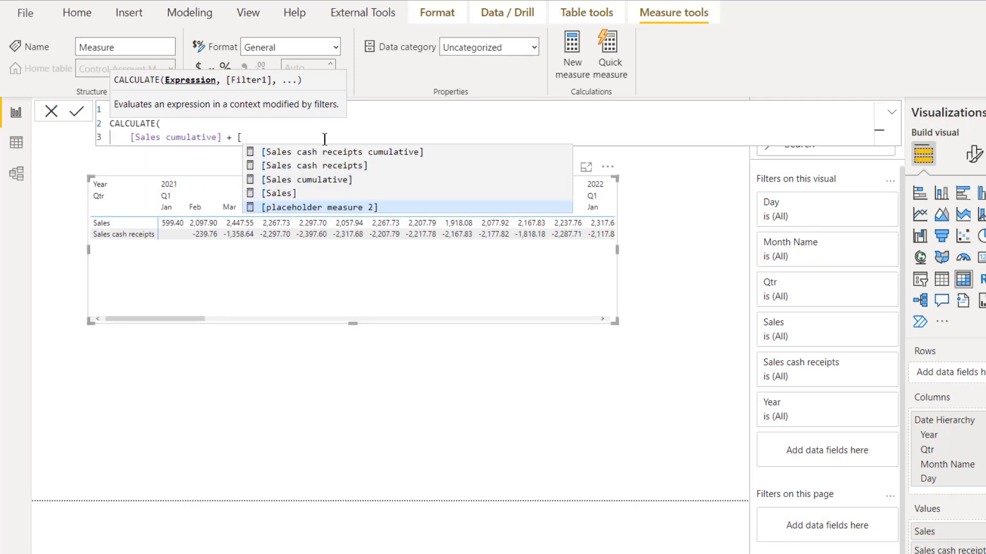
{"action": "left_click", "coordinate": [332, 151]}
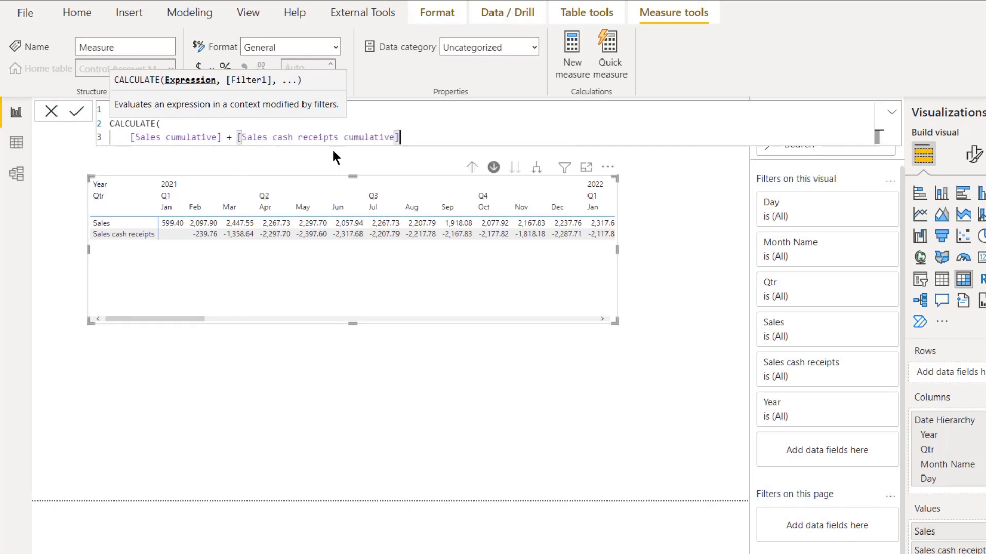
{"action": "type", "text": ","}
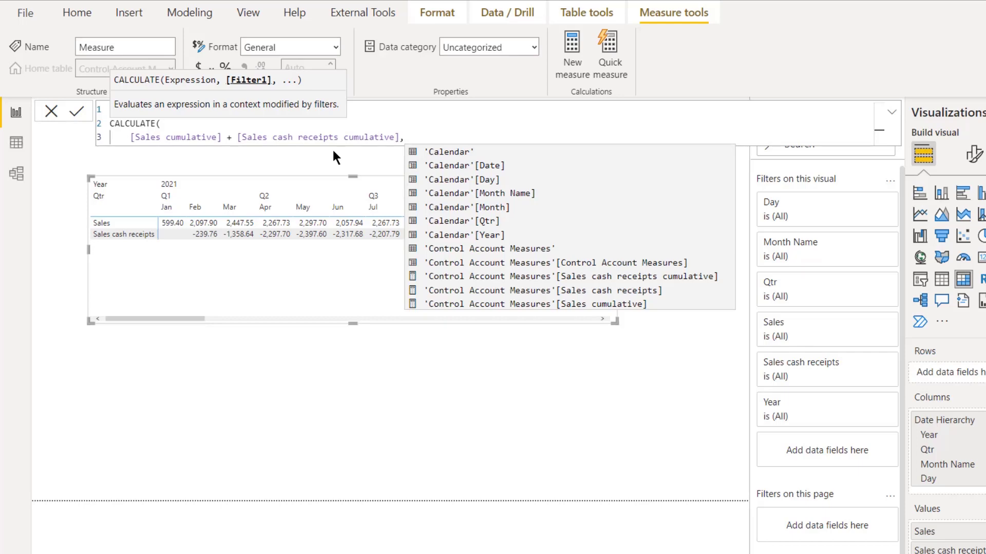
{"action": "key", "text": "shift+Return"}
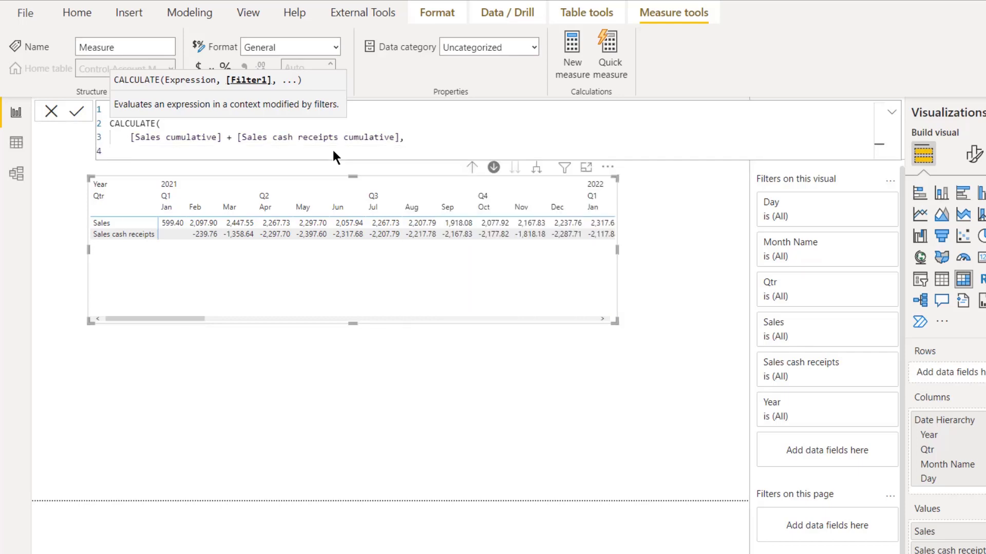
Step: Add PREVIOUSDAY('Calendar'[Date]) as the filter, close the CALCULATE formula and commit the Sales opening receivables measure
{"action": "type", "text": "pre"}
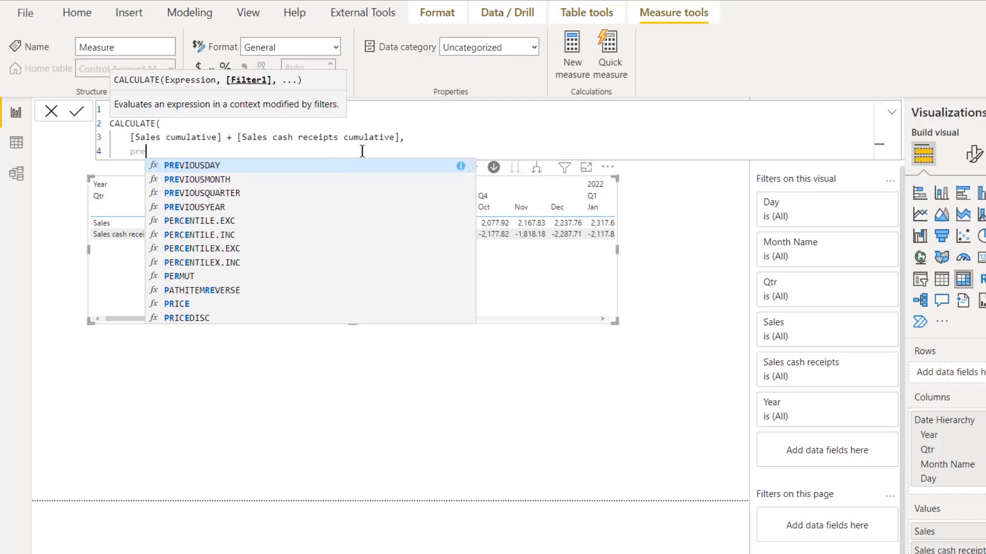
{"action": "key", "text": "Tab"}
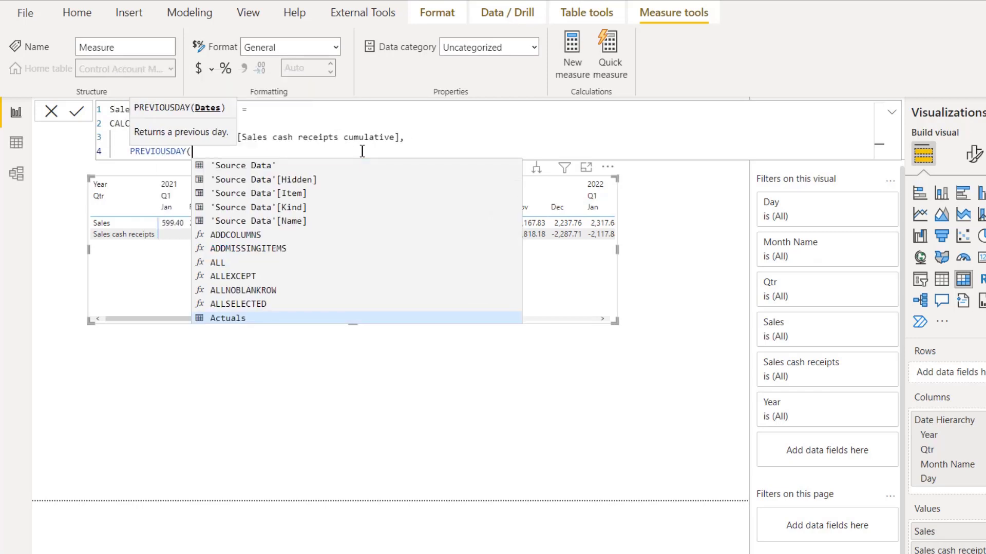
{"action": "type", "text": "'"}
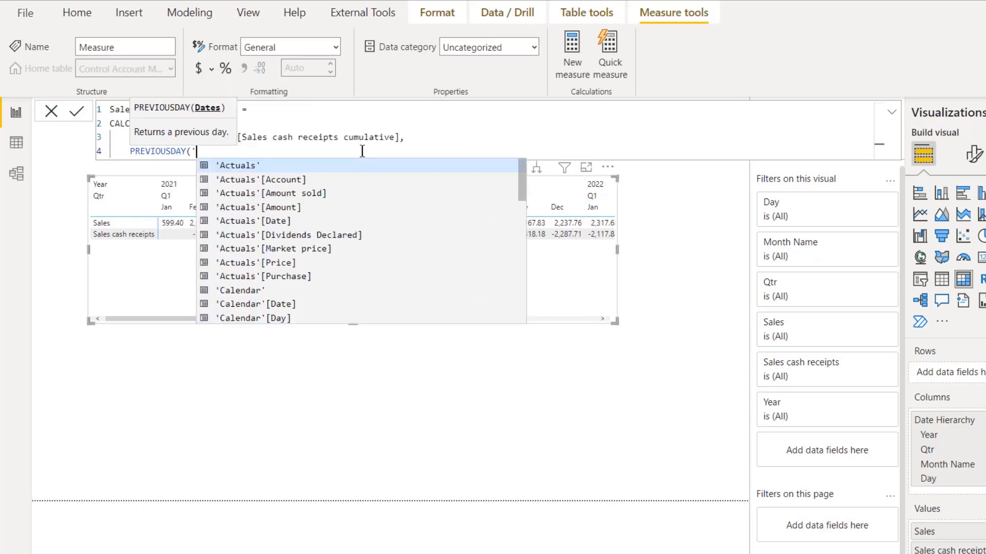
{"action": "left_click", "coordinate": [282, 305]}
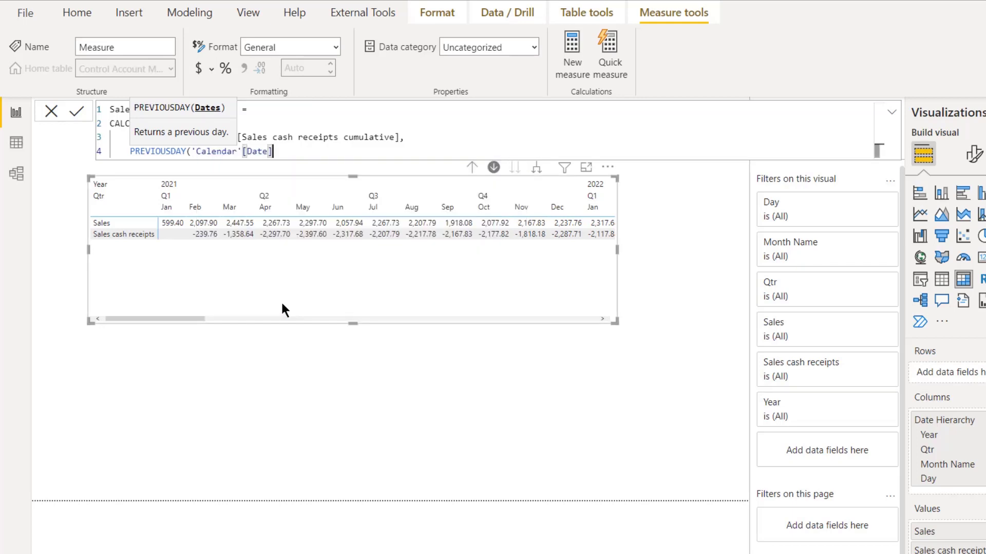
{"action": "type", "text": ")"}
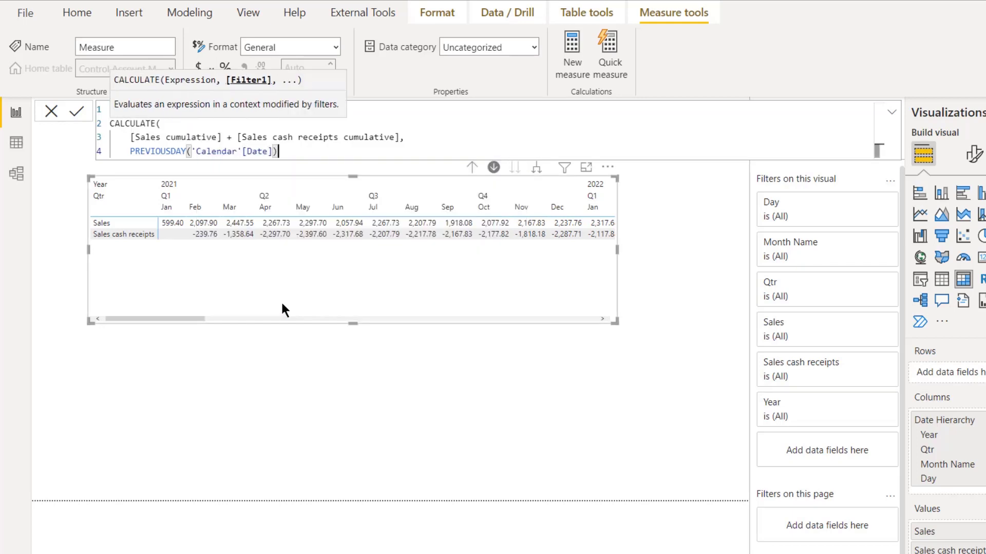
{"action": "key", "text": "shift+Return"}
{"action": "type", "text": ")"}
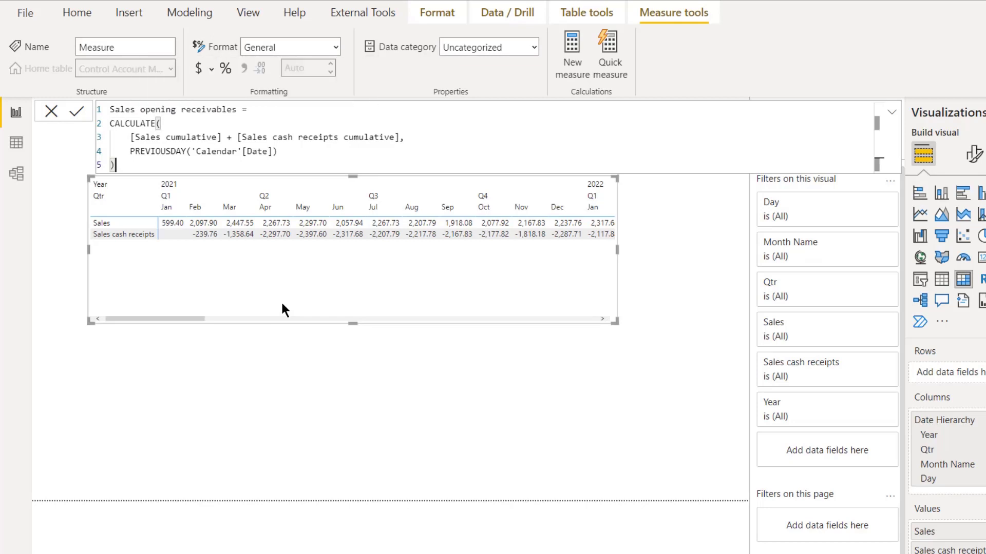
{"action": "left_click", "coordinate": [75, 114]}
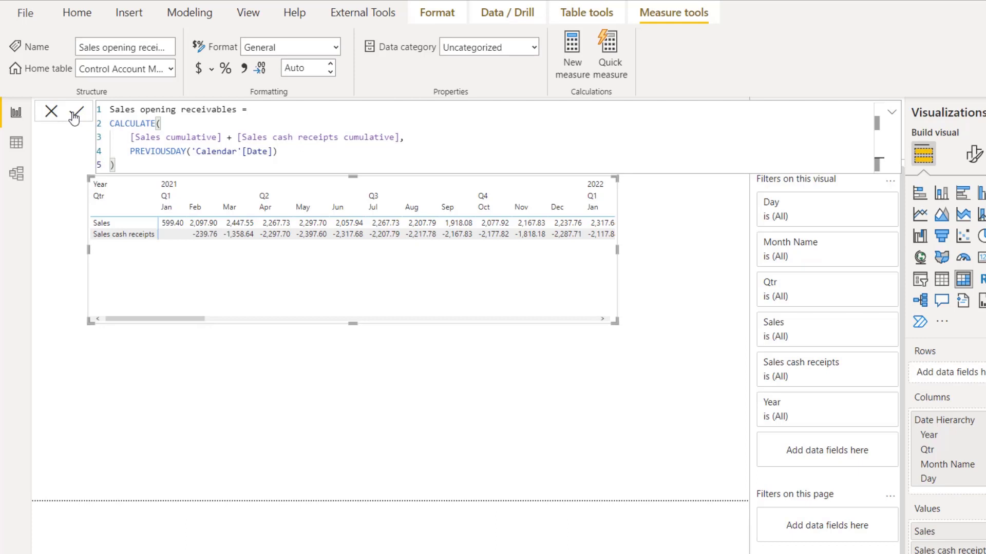
Step: Create a new measure named Sales closing receivables and start a new line for its formula
{"action": "left_click", "coordinate": [572, 45]}
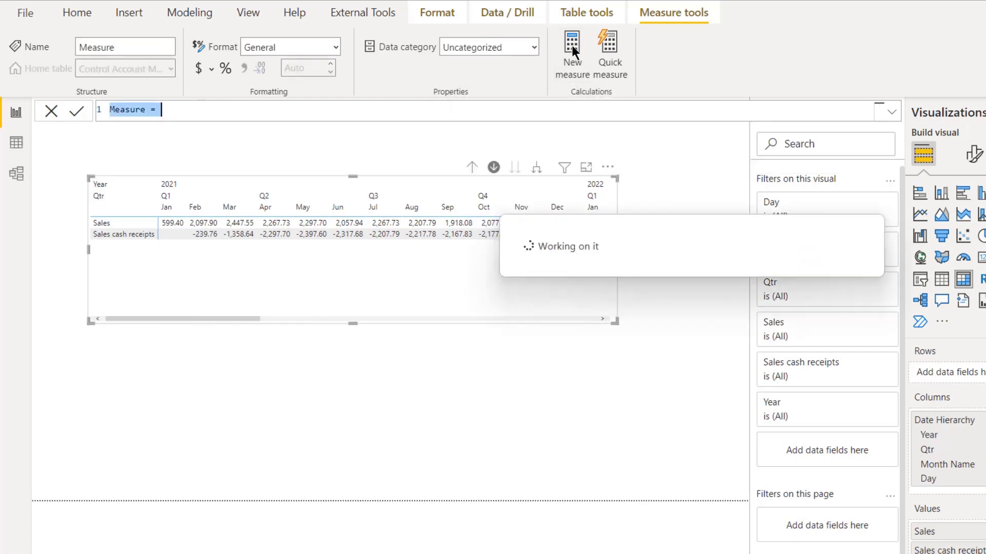
{"action": "type", "text": "Sales"}
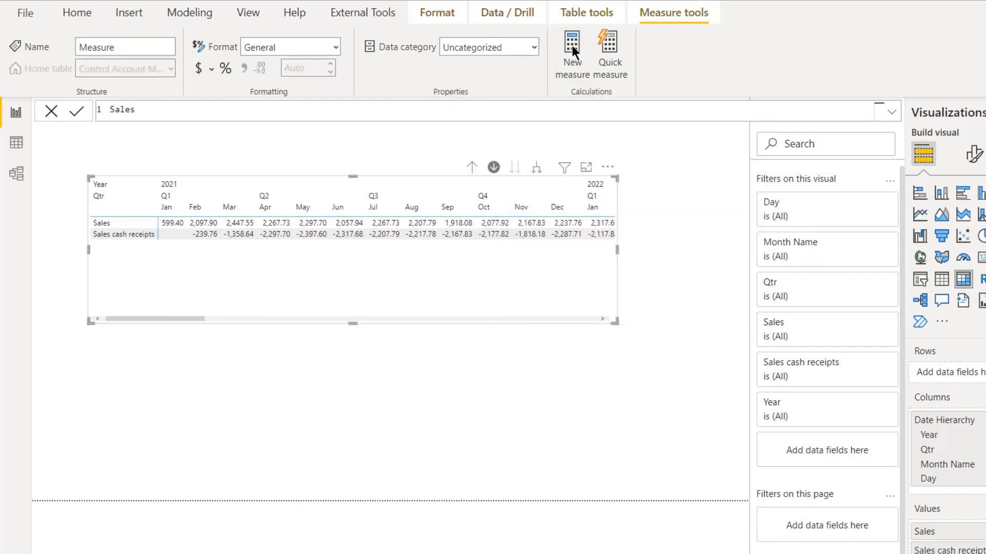
{"action": "type", "text": " closing re"}
{"action": "type", "text": "ceip"}
{"action": "key", "text": "BackSpace"}
{"action": "type", "text": "vables ="}
{"action": "key", "text": "shift+Return"}
Step: Define the closing measure as [Sales opening receivables] + [Sales] + [Sales cash receipts] and commit it
{"action": "type", "text": "["}
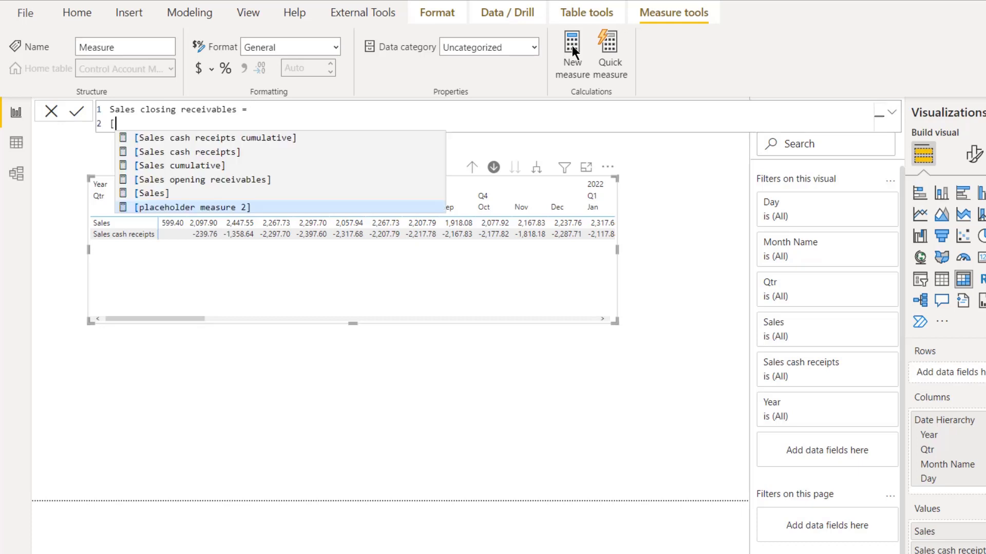
{"action": "left_click", "coordinate": [228, 180]}
{"action": "type", "text": "+"}
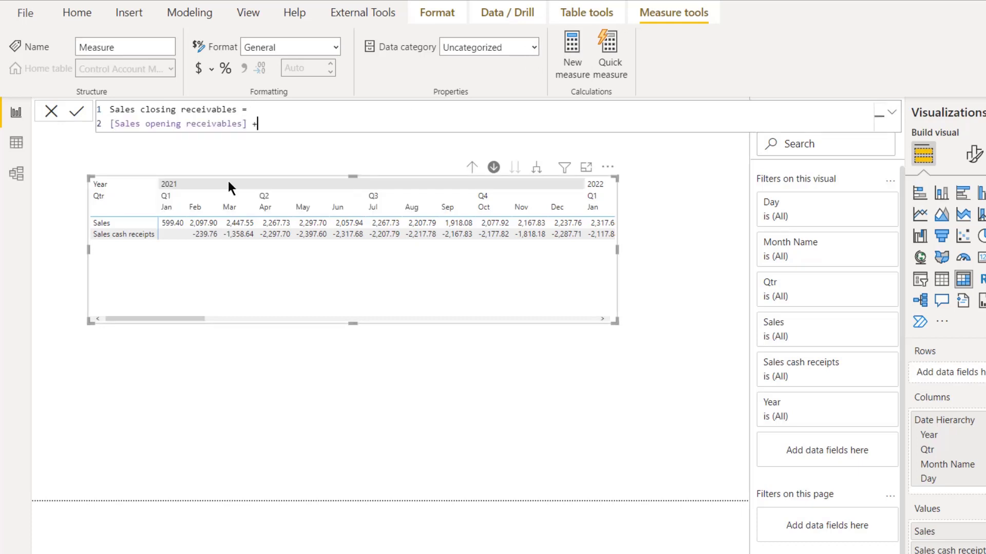
{"action": "type", "text": " [Sal"}
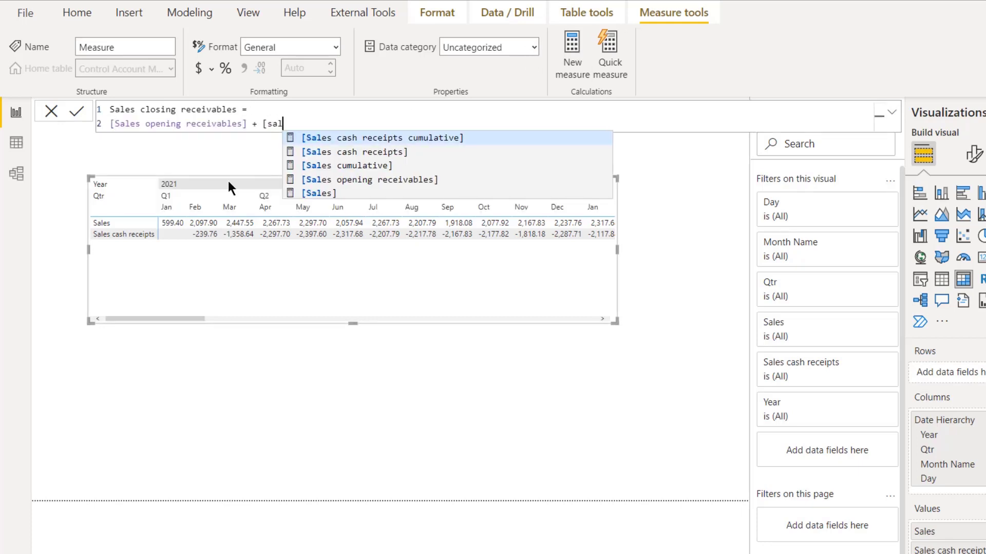
{"action": "left_click", "coordinate": [328, 190]}
{"action": "type", "text": "+ ["}
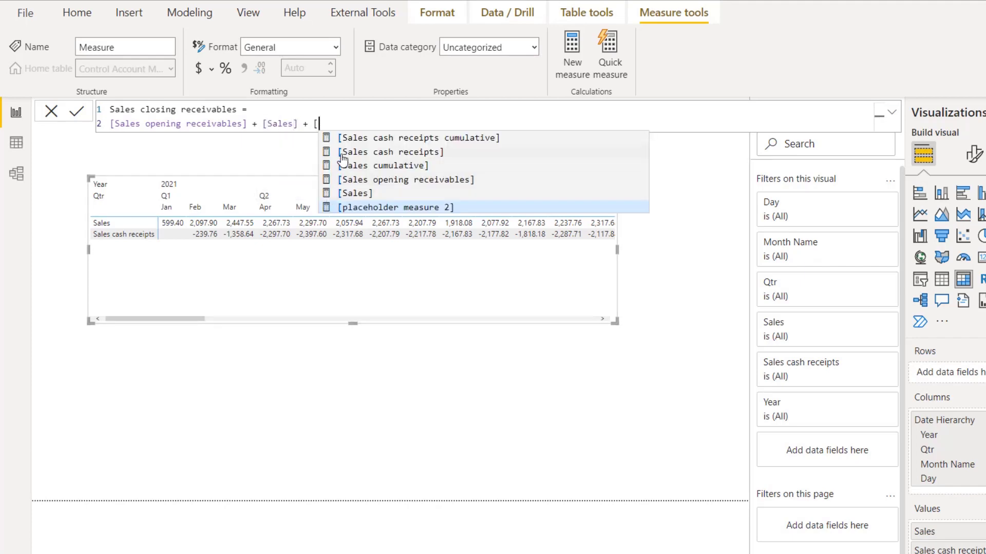
{"action": "left_click", "coordinate": [395, 153]}
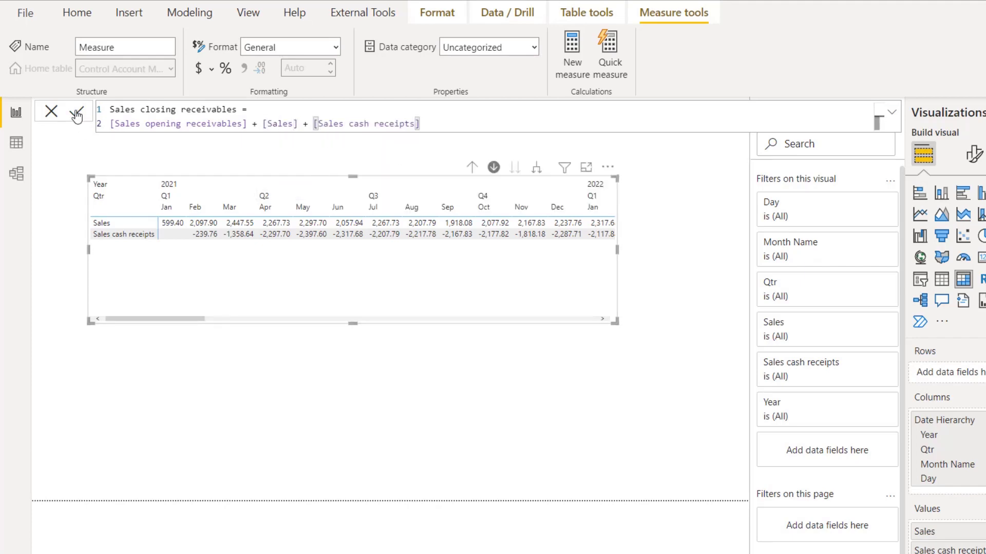
{"action": "left_click", "coordinate": [76, 111]}
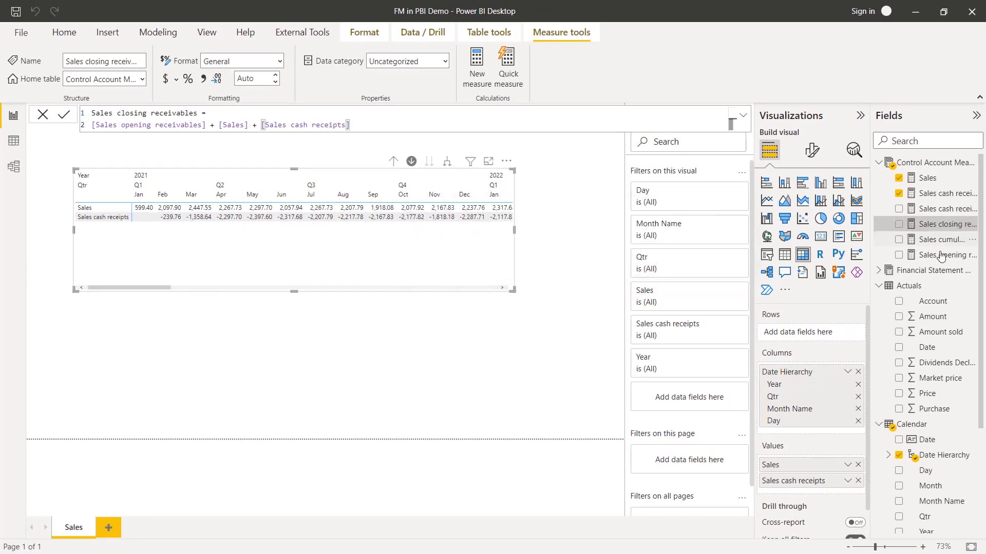
Step: Add Sales opening receivables as the first matrix value and Sales closing receivables as the last, and deselect the matrix
{"action": "left_click_drag", "start_coordinate": [934, 255], "coordinate": [830, 460]}
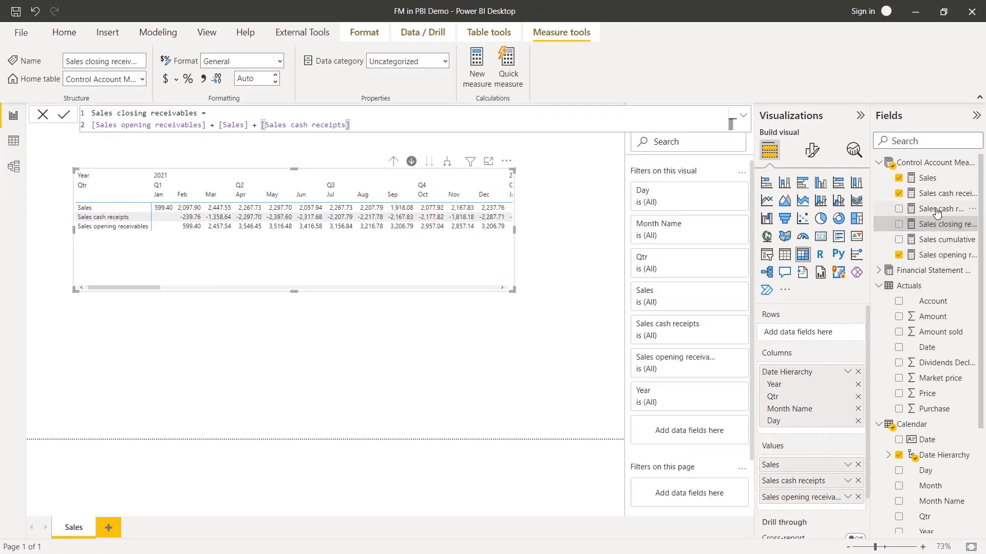
{"action": "left_click_drag", "start_coordinate": [932, 231], "coordinate": [812, 460]}
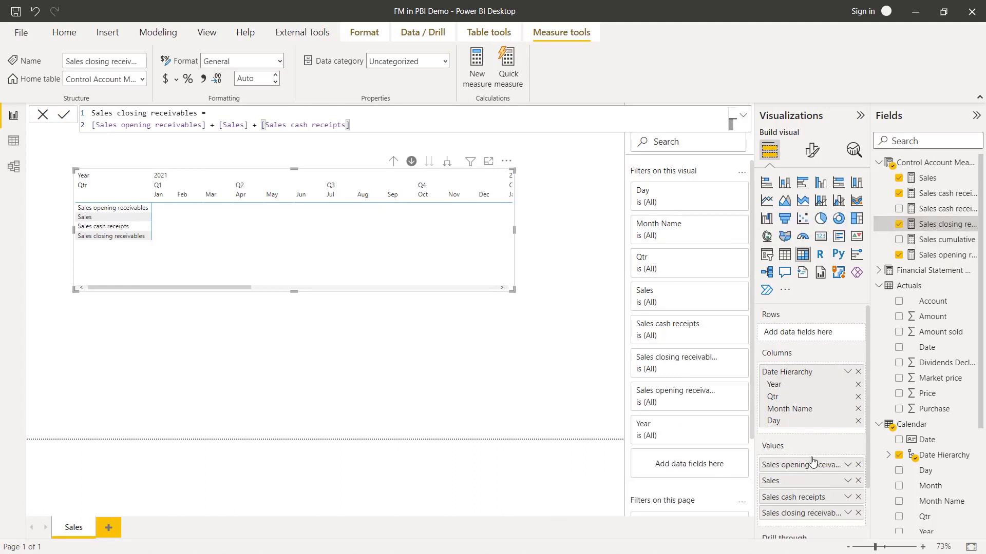
{"action": "left_click", "coordinate": [365, 436]}
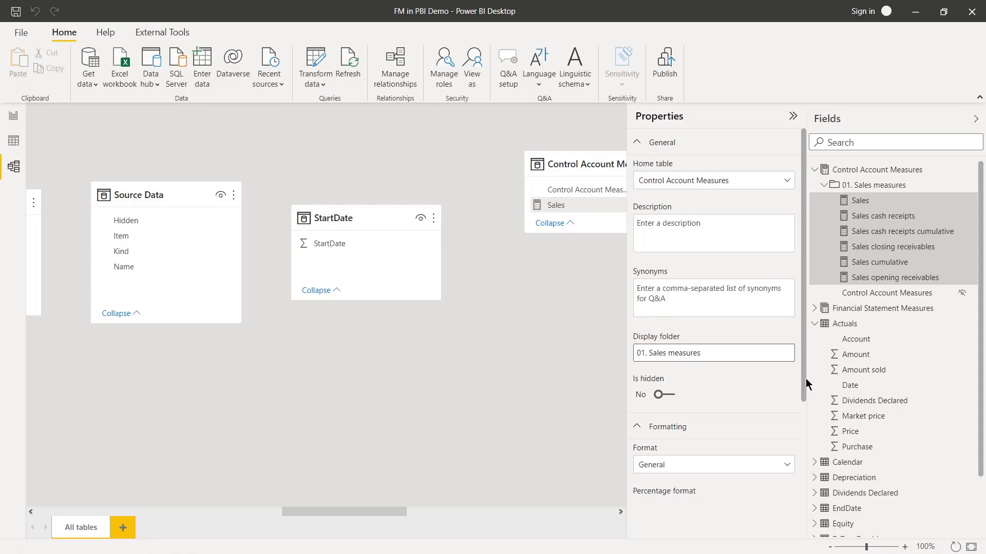
Step: Set the format of the selected measures in the 01. Sales measures folder to Currency
{"action": "scroll", "coordinate": [804, 401], "scroll_direction": "down", "scroll_amount": 2}
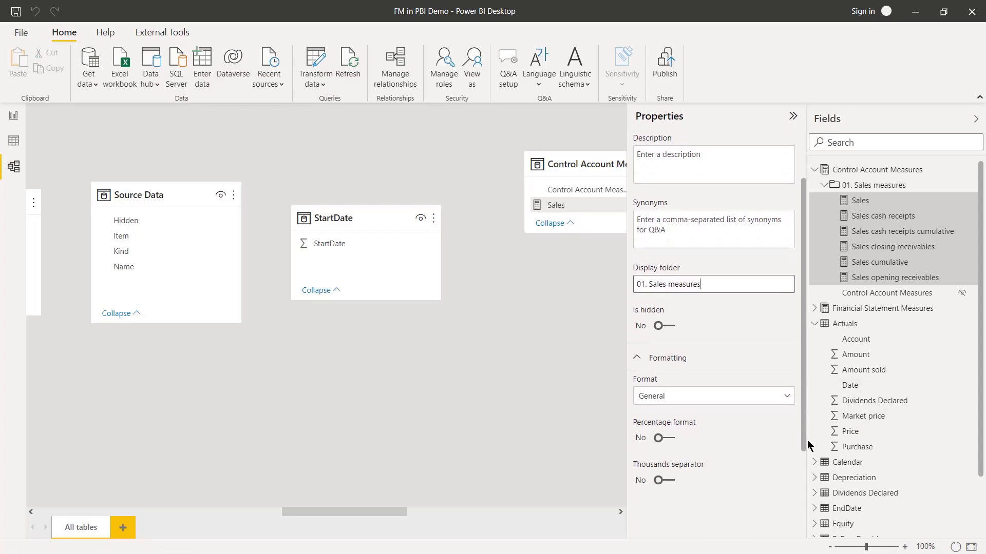
{"action": "left_click", "coordinate": [787, 380]}
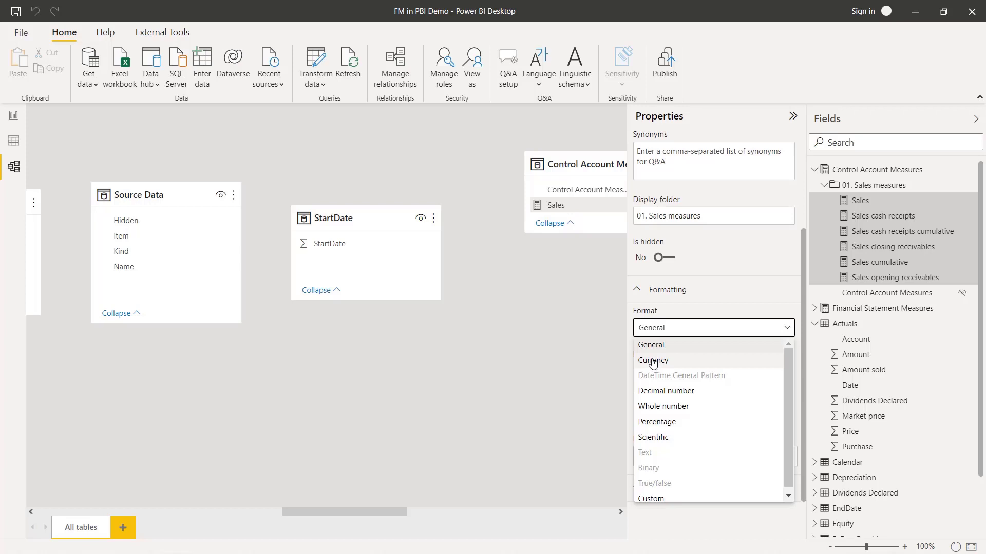
{"action": "left_click", "coordinate": [652, 361]}
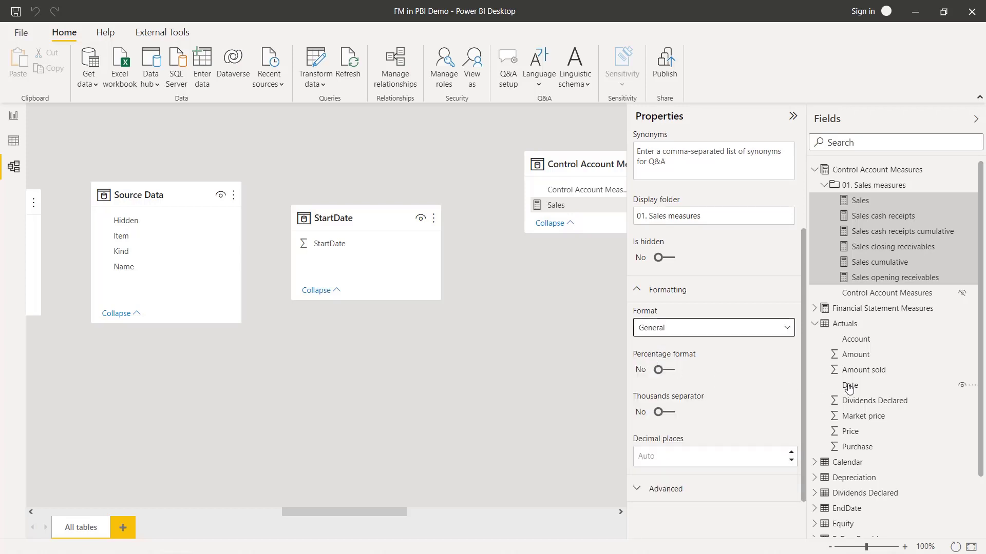
Step: Apply the custom format #,##0.00;(#,##0.00);\- to the selected sales measures and return to the report view
{"action": "scroll", "coordinate": [802, 362], "scroll_direction": "down", "scroll_amount": 1}
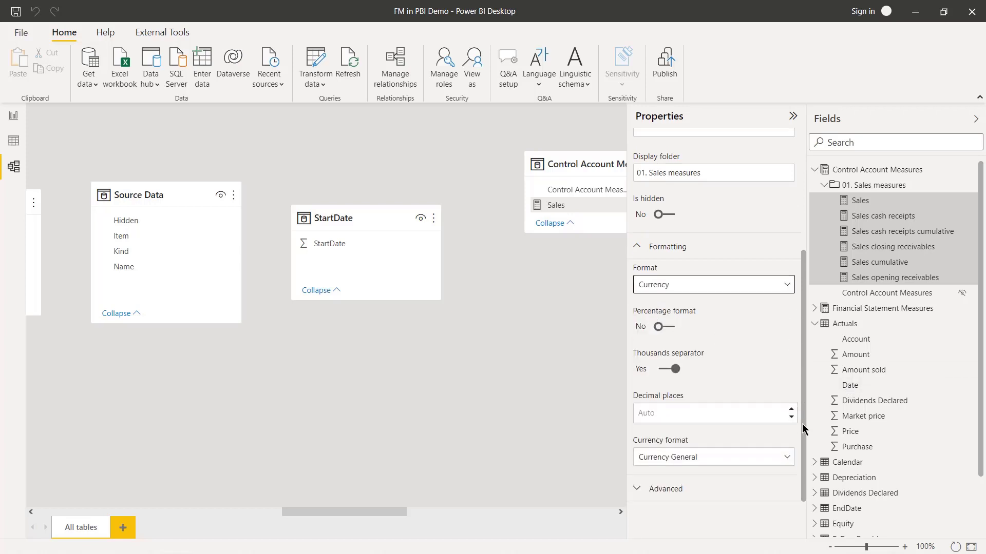
{"action": "left_click", "coordinate": [788, 288]}
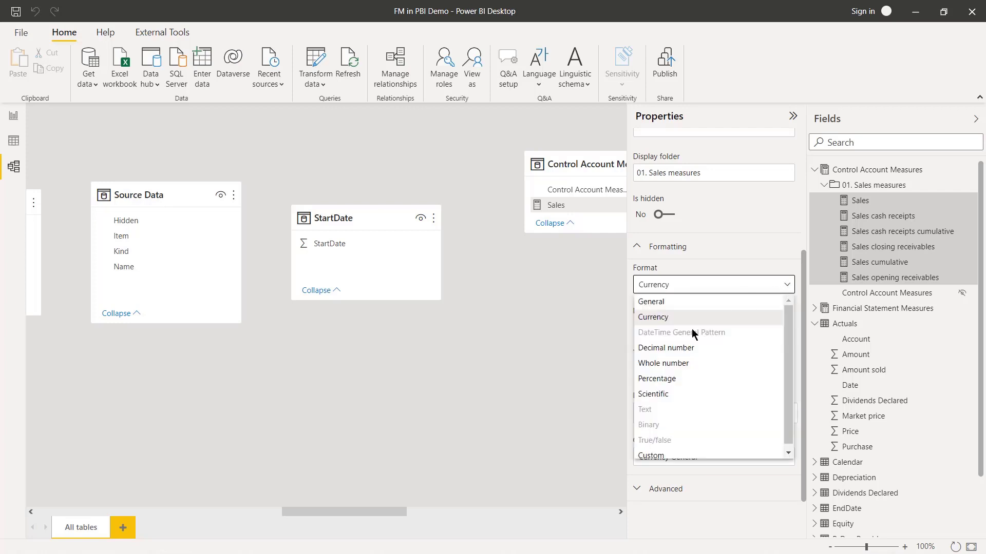
{"action": "left_click", "coordinate": [651, 455]}
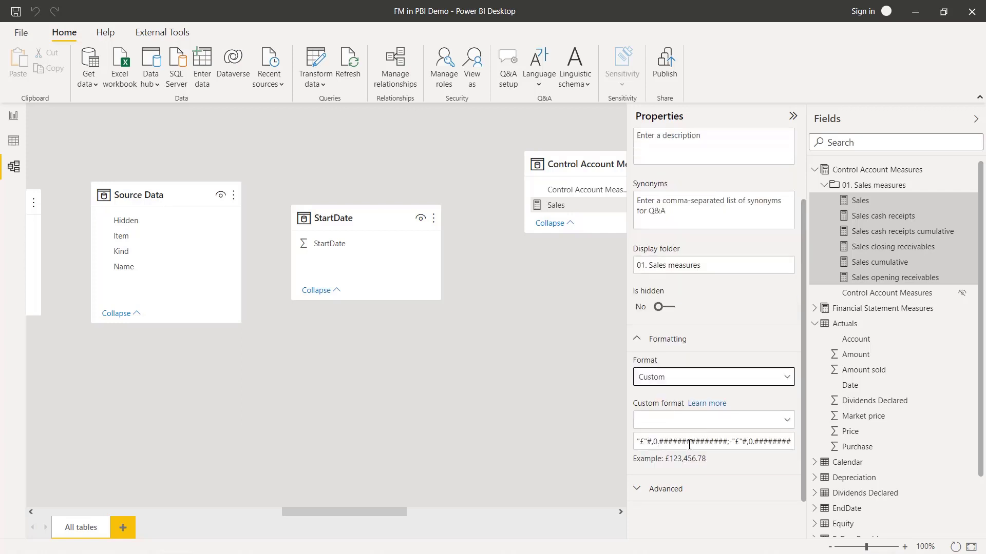
{"action": "triple_click", "coordinate": [690, 445]}
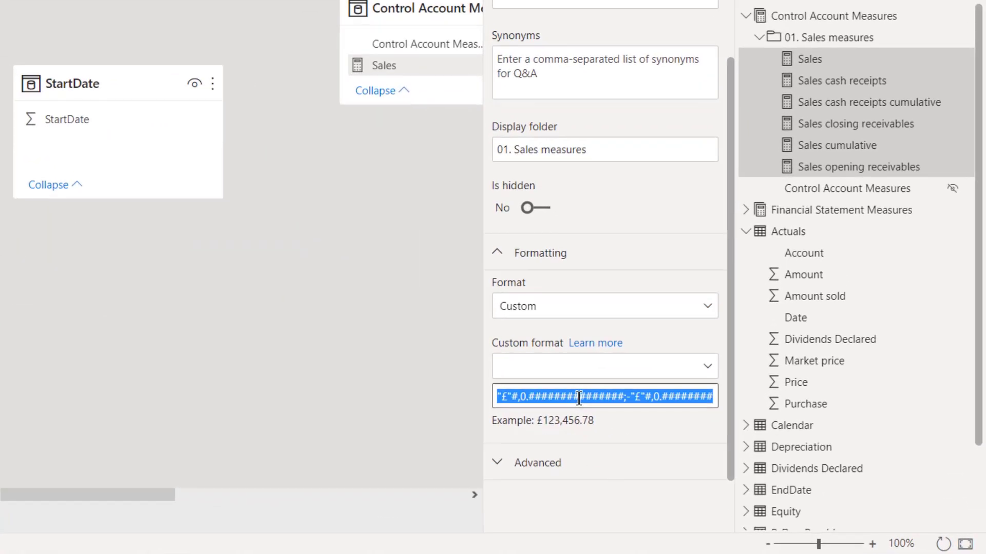
{"action": "type", "text": "#,#"}
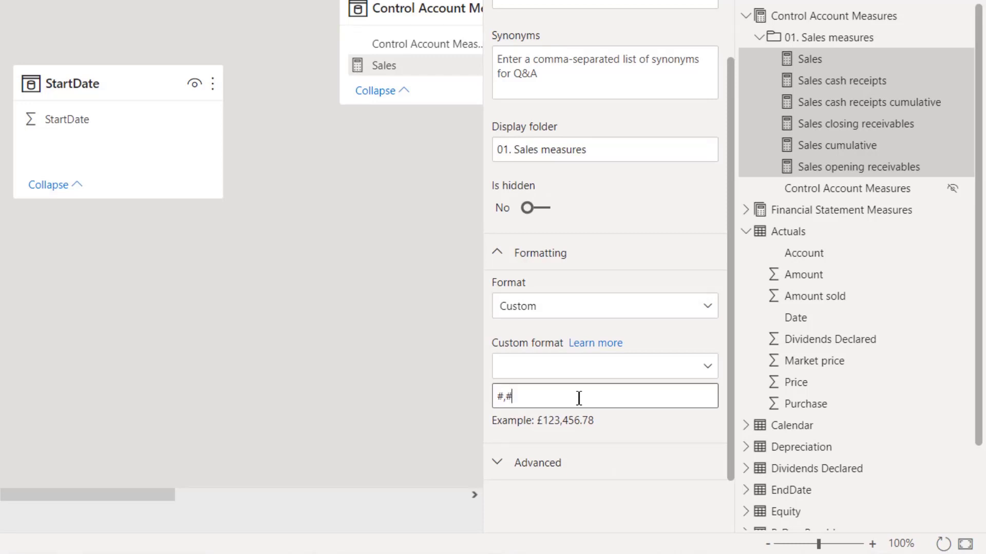
{"action": "type", "text": "#0.00;(#,##0.00)"}
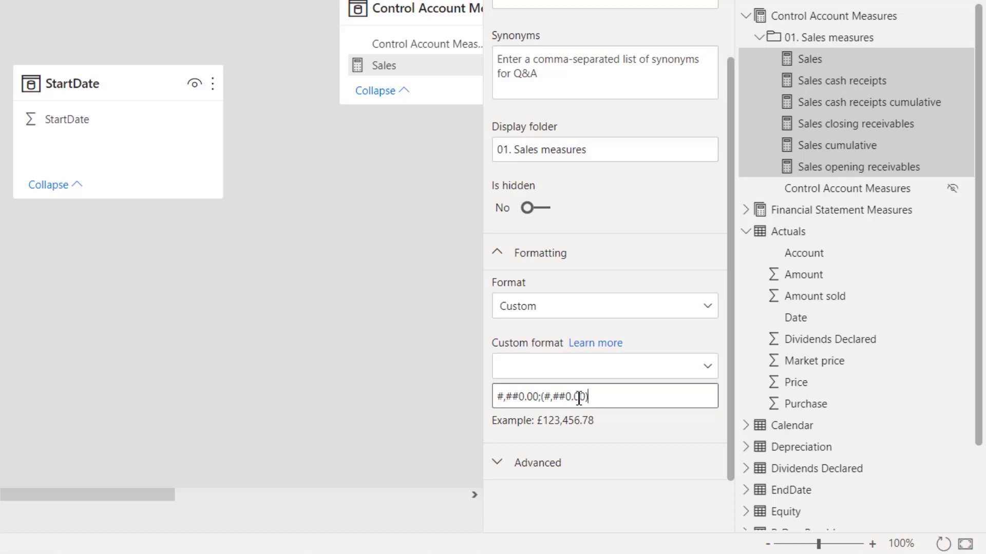
{"action": "type", "text": ";\\-"}
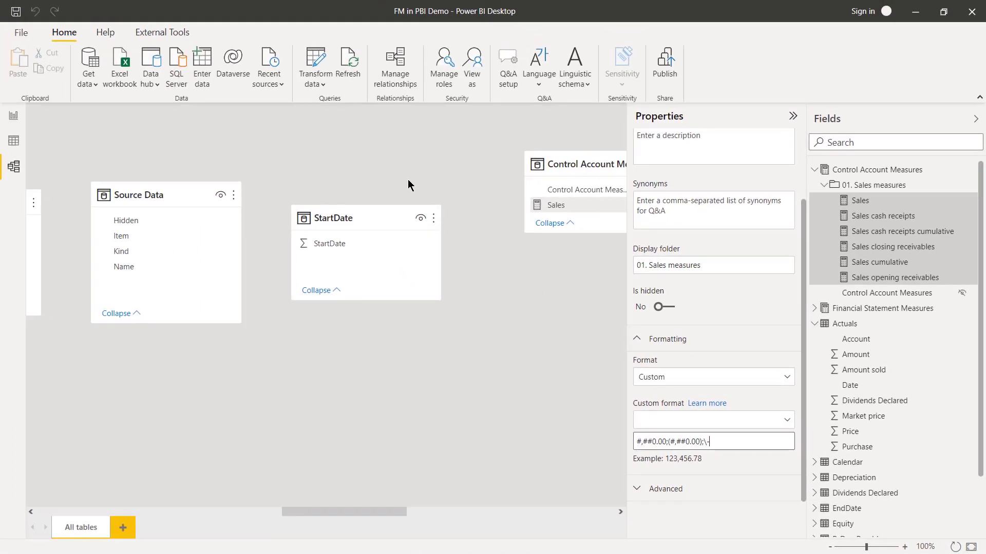
{"action": "left_click", "coordinate": [16, 118]}
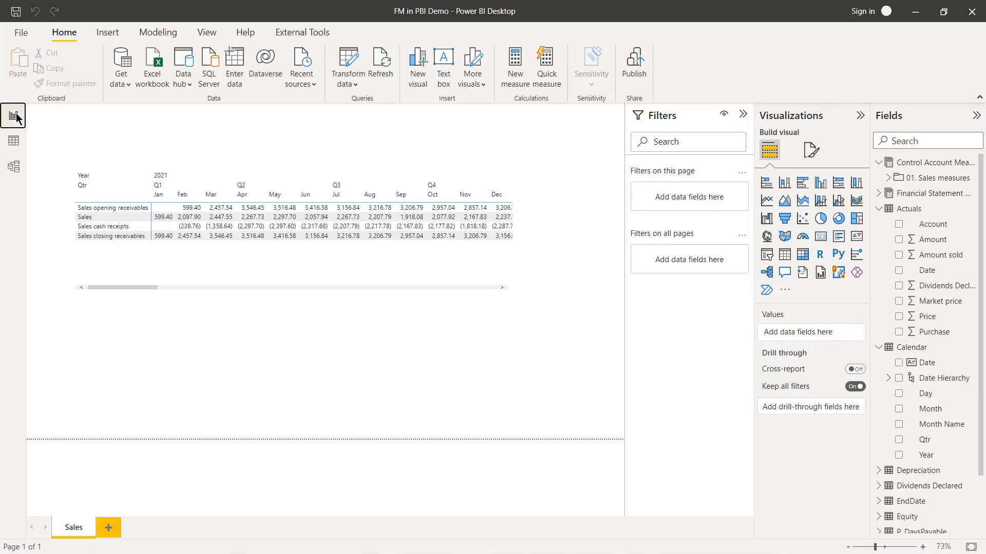
Step: Turn on conditional font color for the Sales cash receipts series in the matrix's cell elements
{"action": "mouse_move", "coordinate": [196, 232]}
{"action": "left_click", "coordinate": [466, 270]}
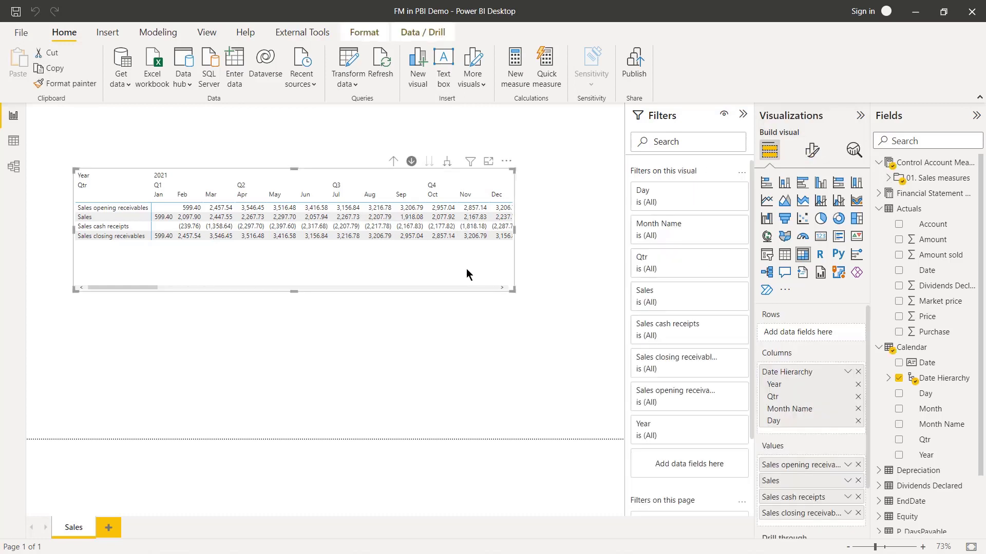
{"action": "left_click", "coordinate": [812, 152]}
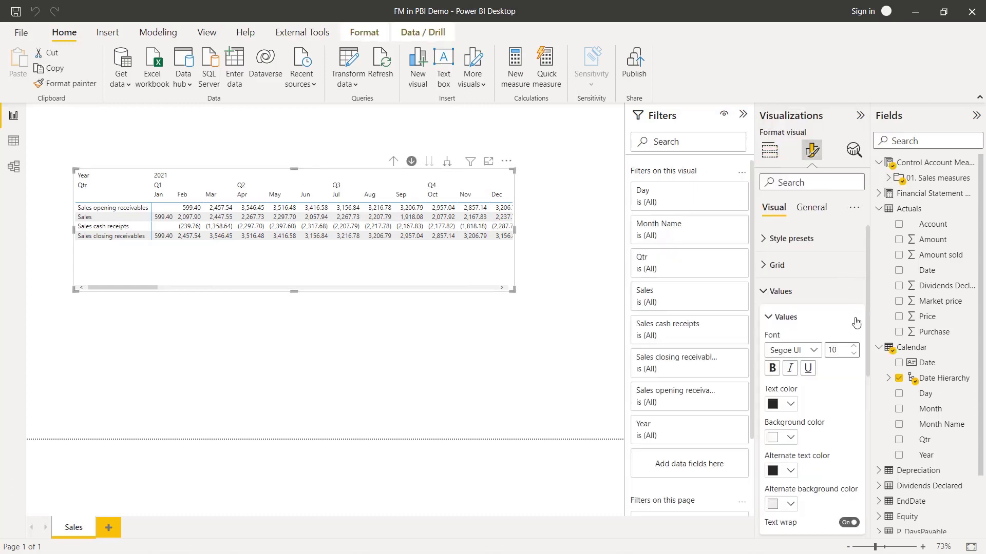
{"action": "left_click", "coordinate": [768, 319]}
{"action": "left_click", "coordinate": [763, 291]}
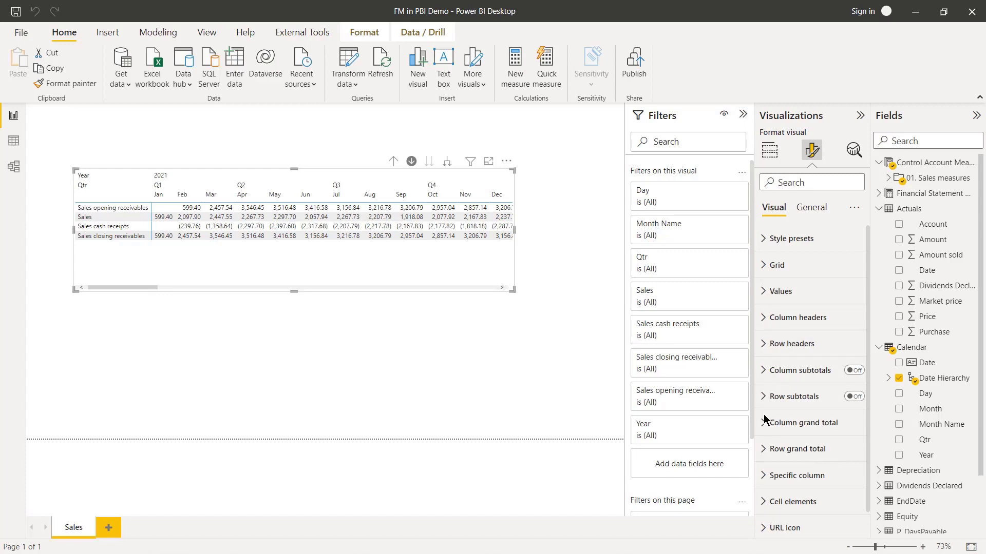
{"action": "scroll", "coordinate": [764, 431], "scroll_direction": "down", "scroll_amount": 1}
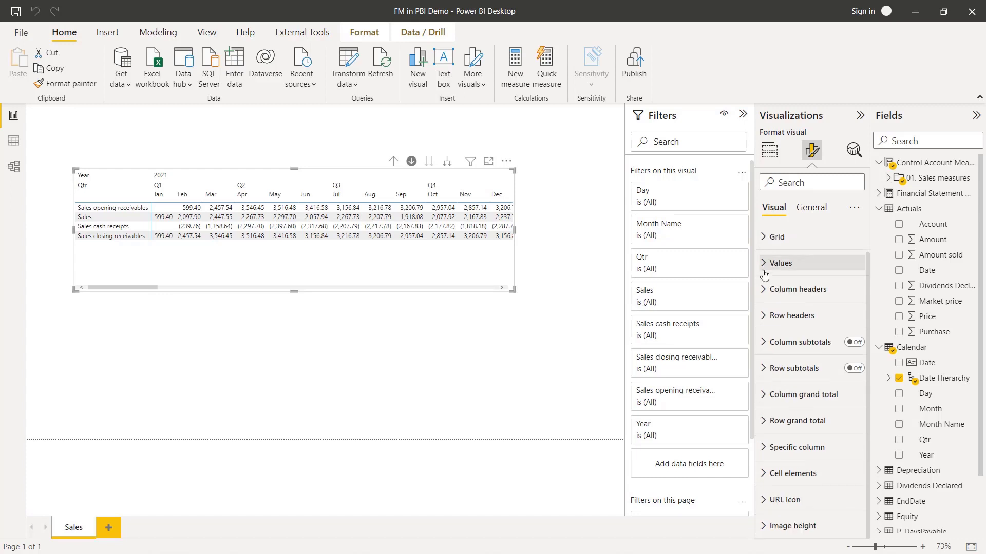
{"action": "left_click", "coordinate": [764, 475]}
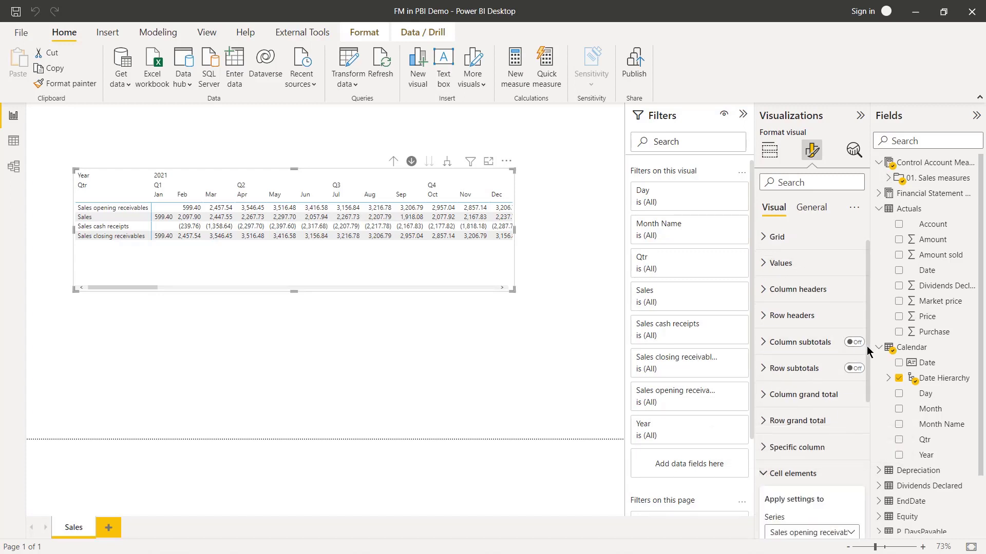
{"action": "left_click_drag", "start_coordinate": [866, 346], "coordinate": [866, 456]}
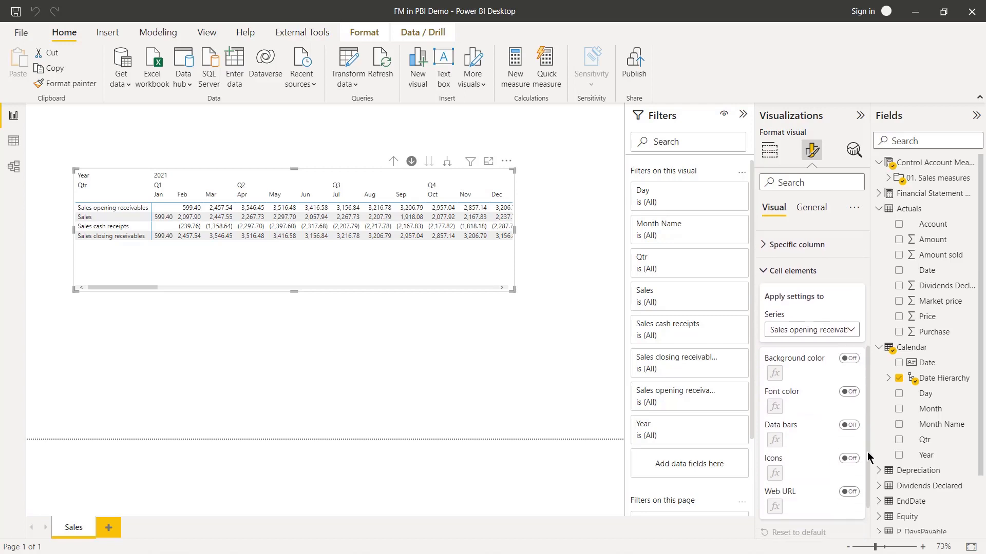
{"action": "left_click", "coordinate": [847, 331]}
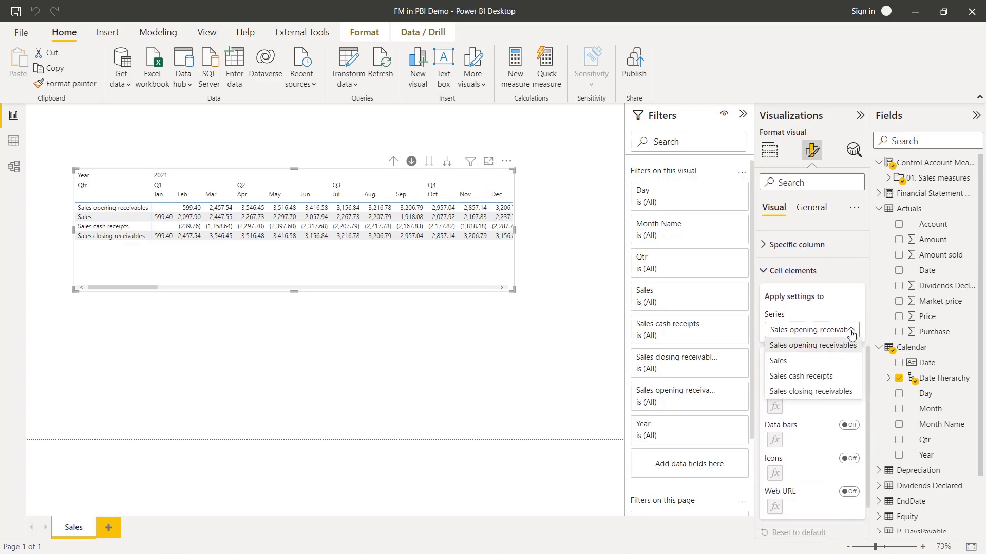
{"action": "left_click", "coordinate": [818, 381]}
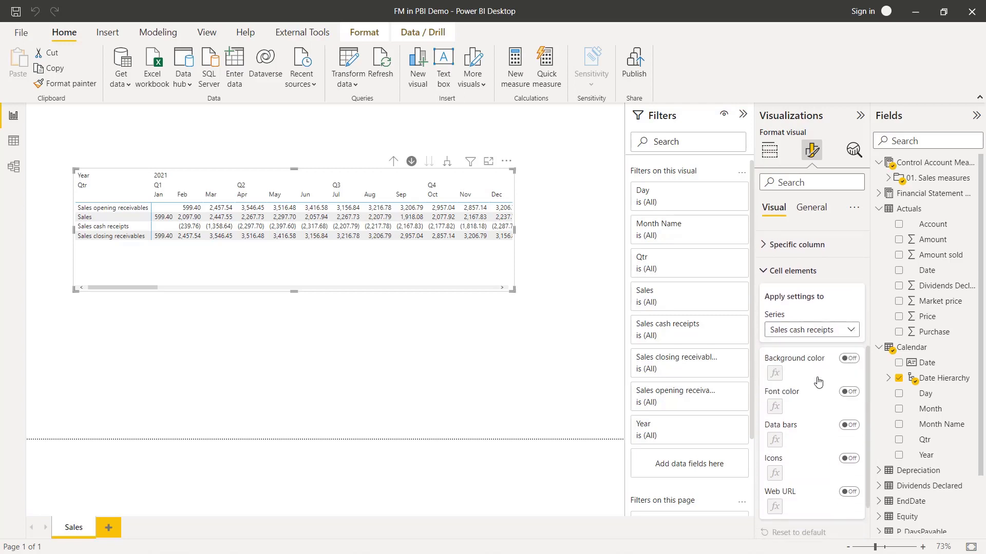
{"action": "left_click", "coordinate": [850, 393]}
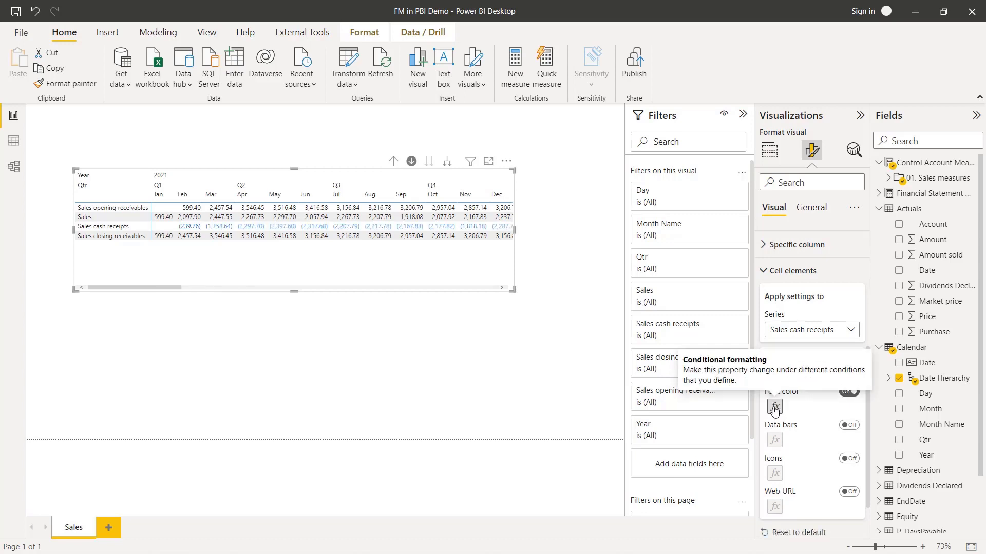
Step: Define a font color rule on Sales cash receipts that colors values >= Min (Number) and < 0 (Number) red, and apply it
{"action": "left_click", "coordinate": [775, 408]}
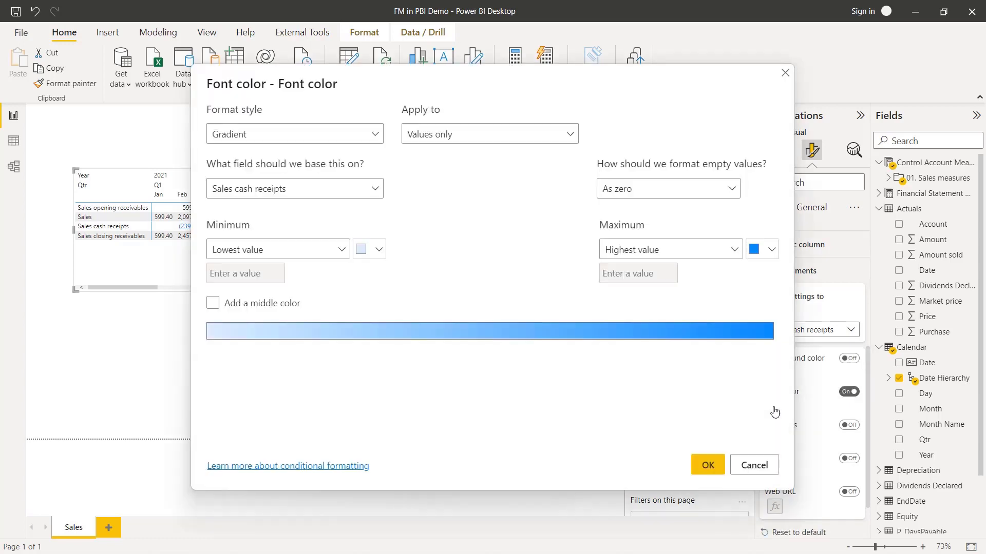
{"action": "left_click", "coordinate": [377, 137]}
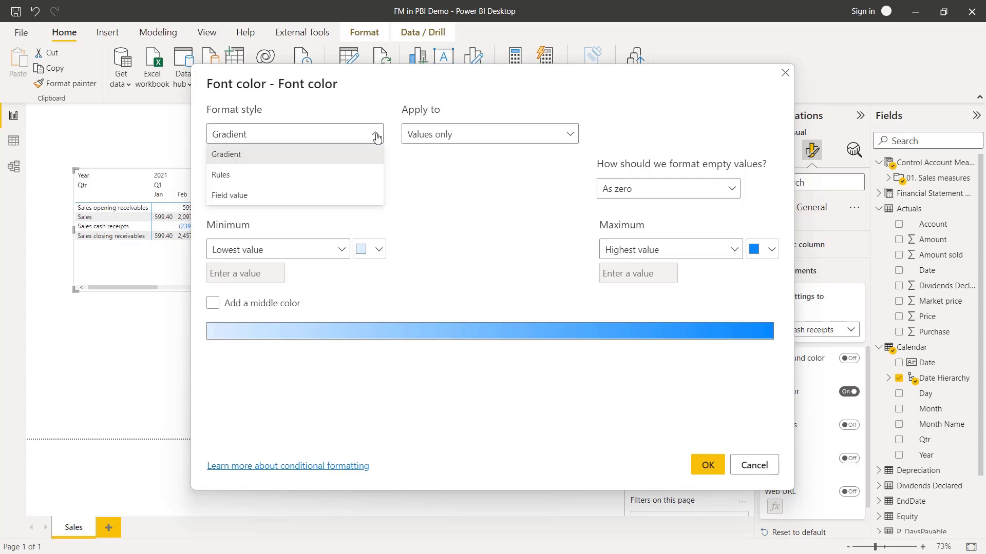
{"action": "left_click", "coordinate": [339, 182]}
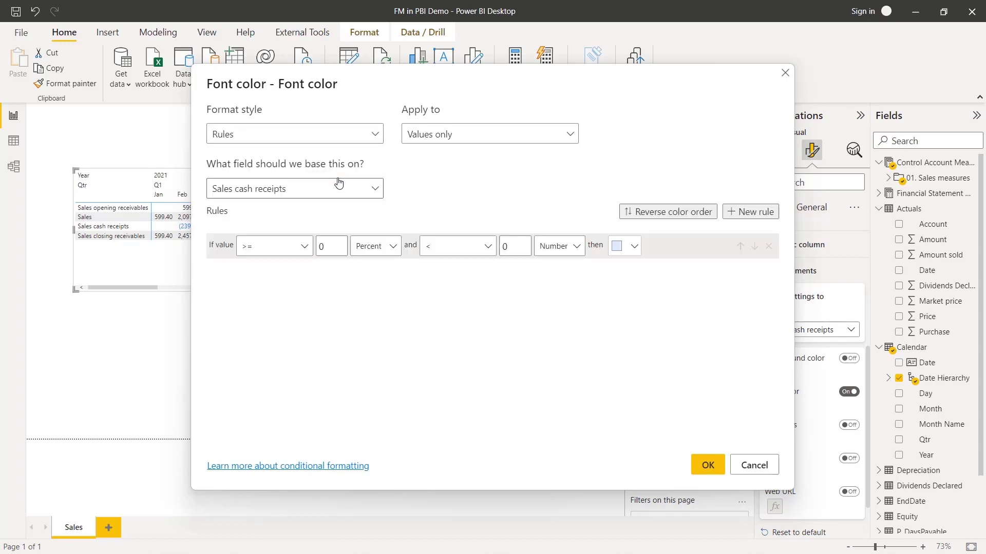
{"action": "double_click", "coordinate": [331, 246]}
{"action": "type", "text": "Min"}
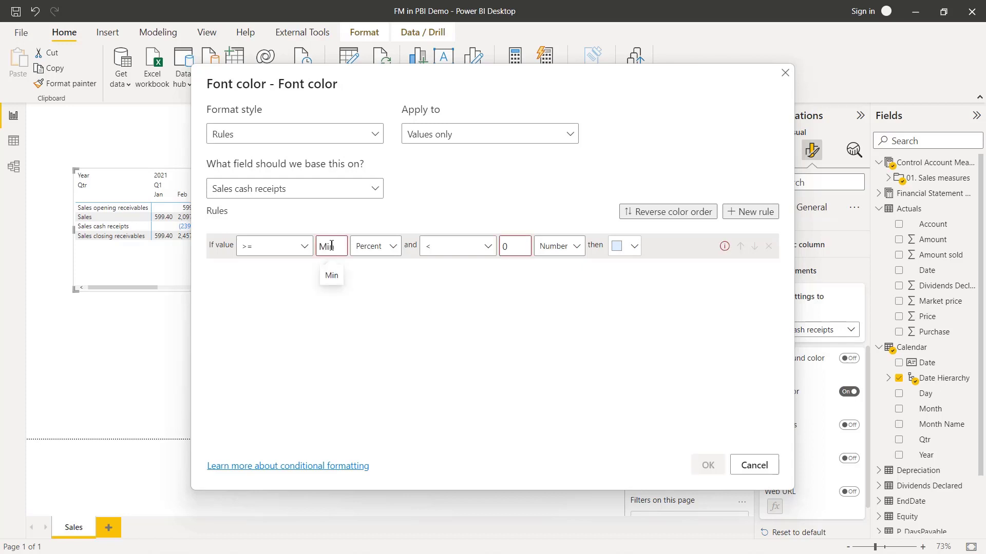
{"action": "left_click", "coordinate": [394, 247]}
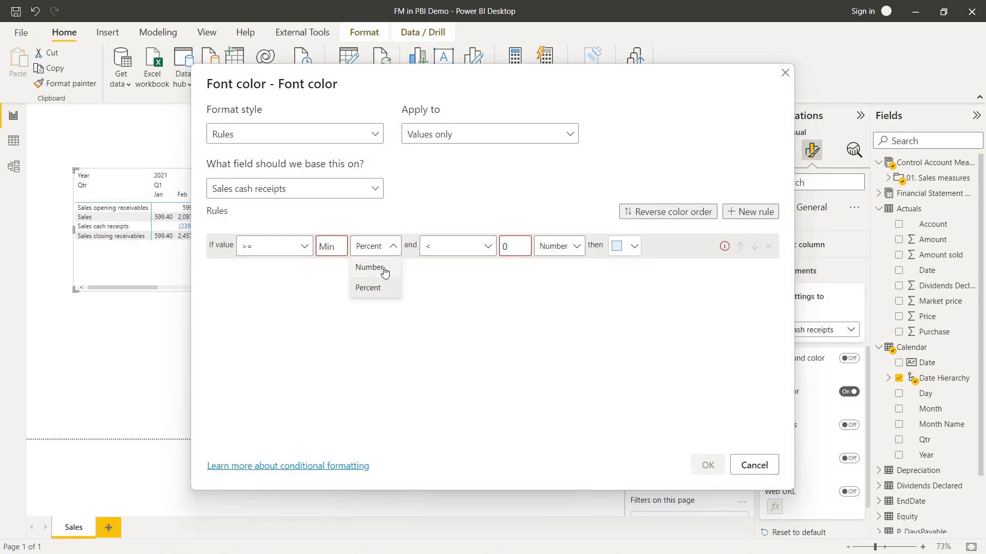
{"action": "left_click", "coordinate": [383, 268]}
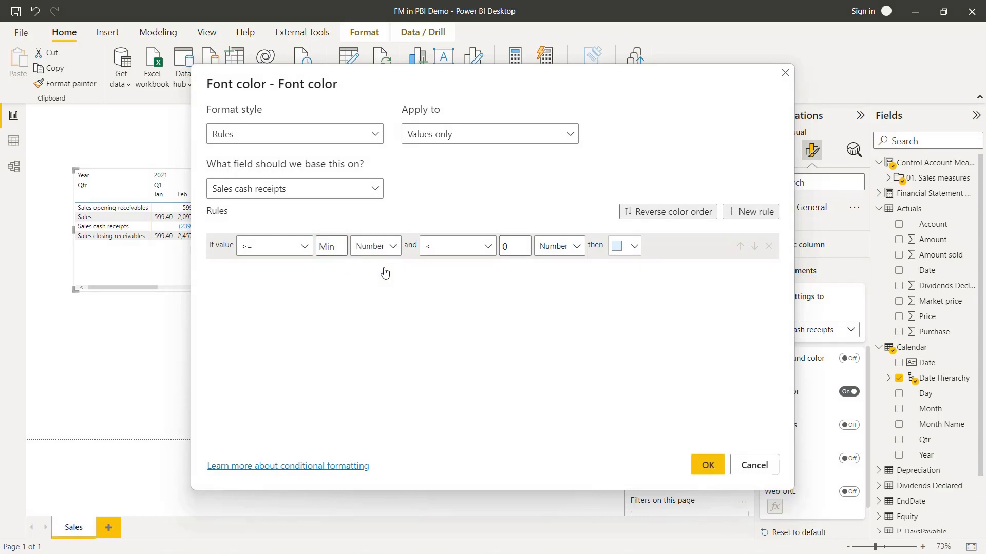
{"action": "left_click", "coordinate": [637, 252]}
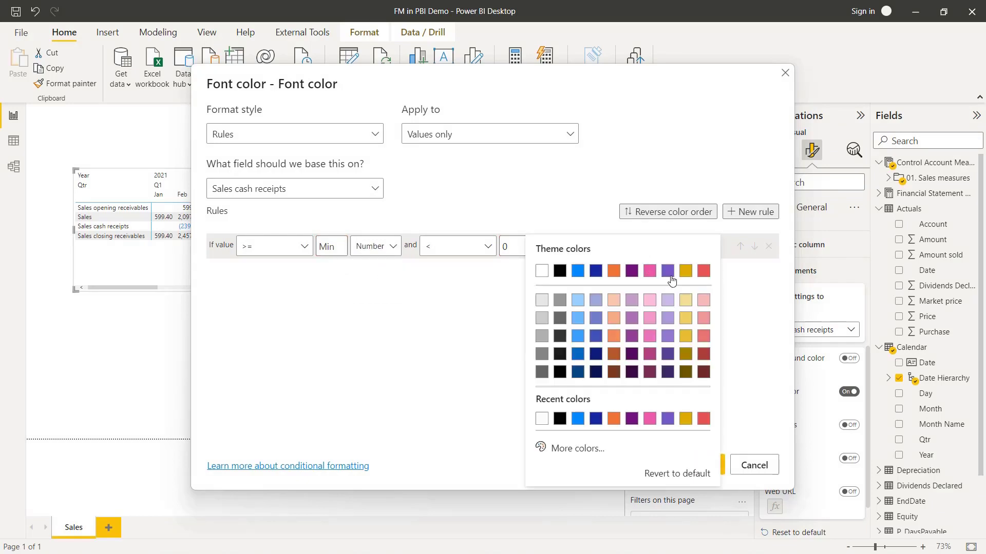
{"action": "left_click", "coordinate": [704, 272]}
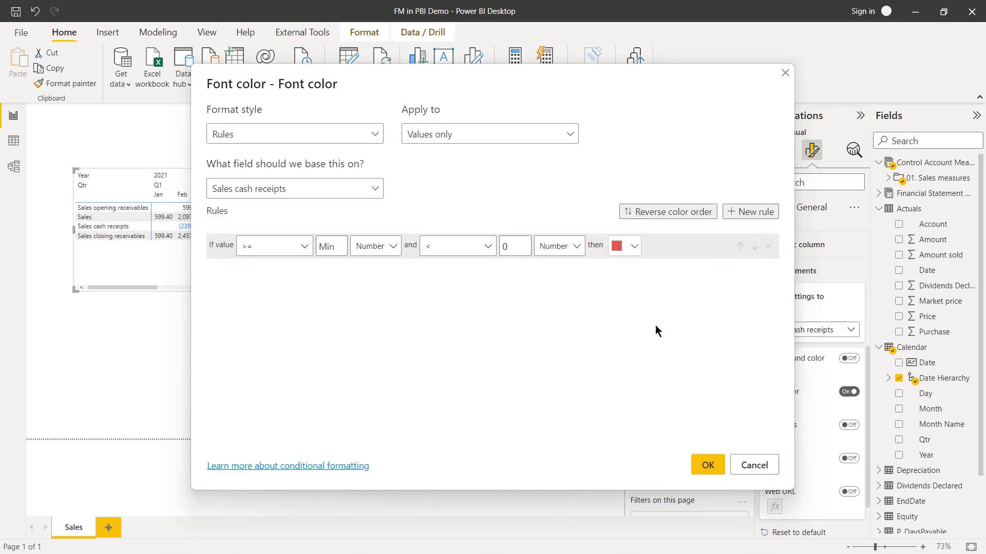
{"action": "left_click", "coordinate": [702, 471]}
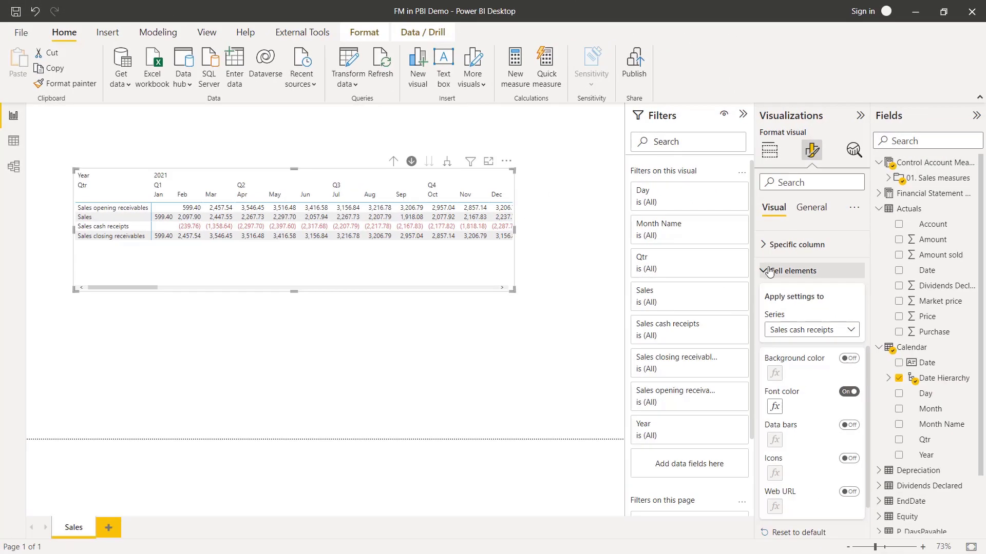
Step: Set the matrix column headers' background color to #007033 and their text color to white
{"action": "left_click", "coordinate": [769, 271]}
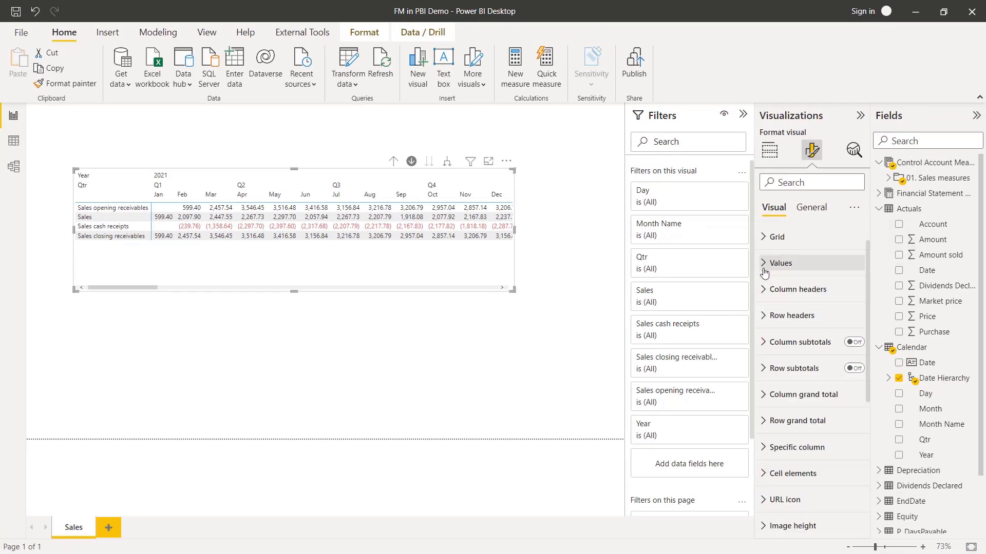
{"action": "left_click", "coordinate": [764, 317]}
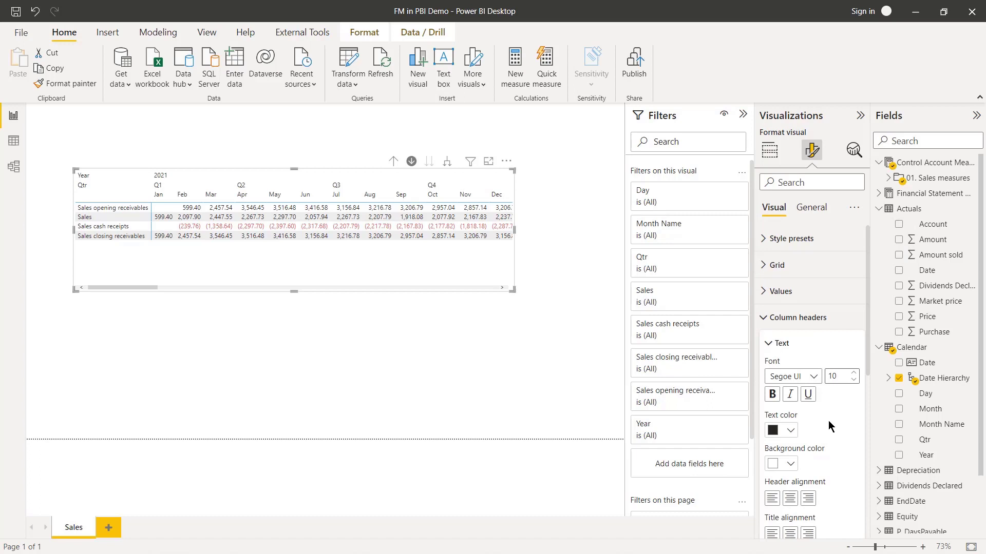
{"action": "left_click", "coordinate": [790, 463]}
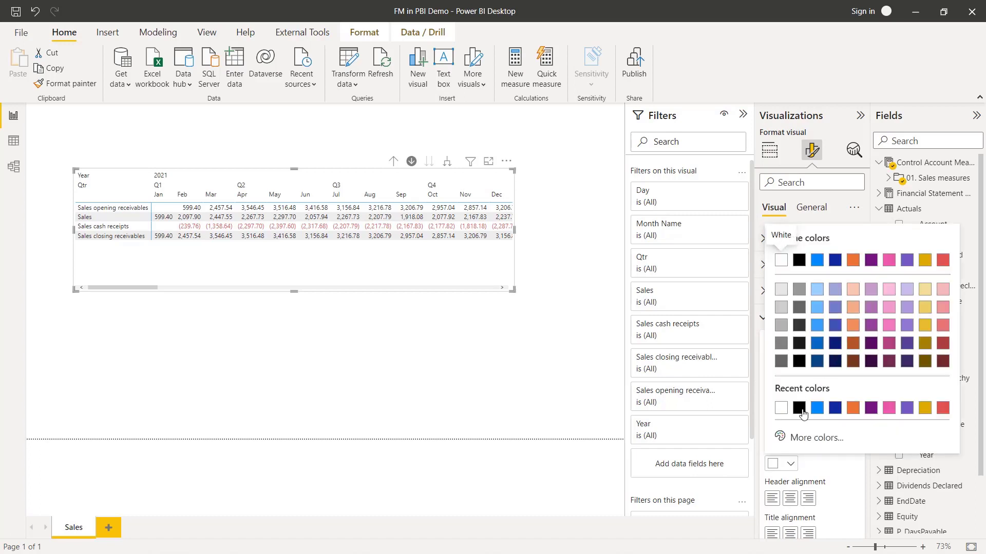
{"action": "left_click", "coordinate": [784, 439]}
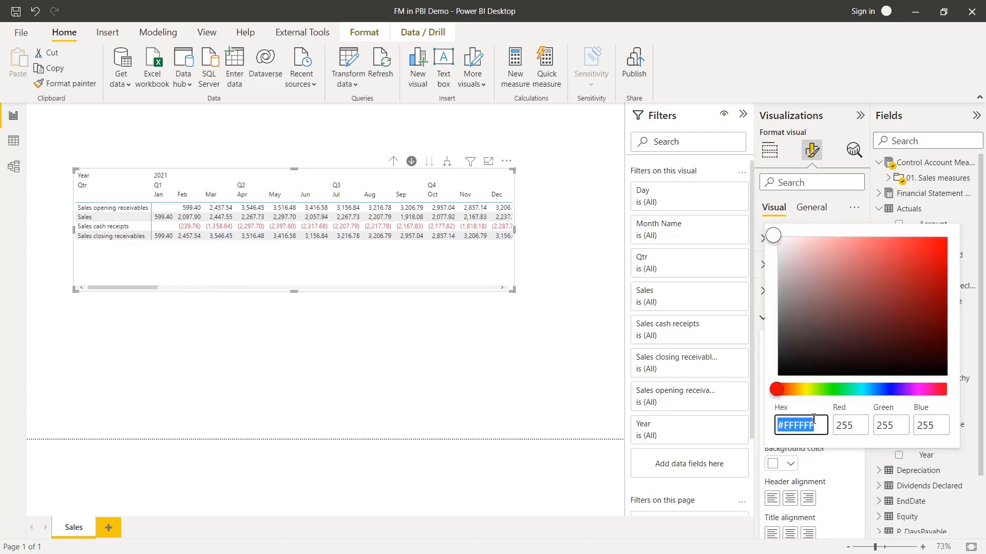
{"action": "type", "text": "#"}
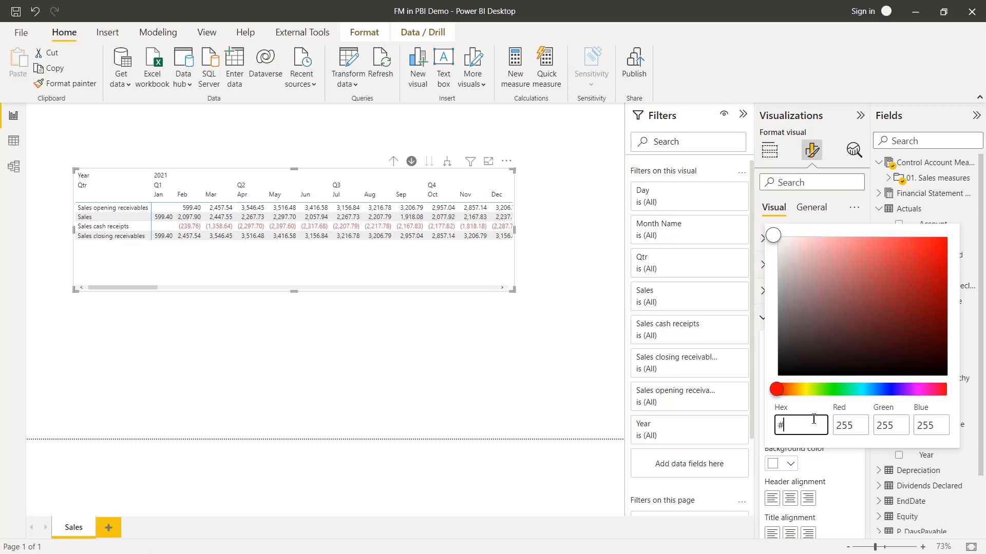
{"action": "type", "text": "007"}
{"action": "type", "text": "007033"}
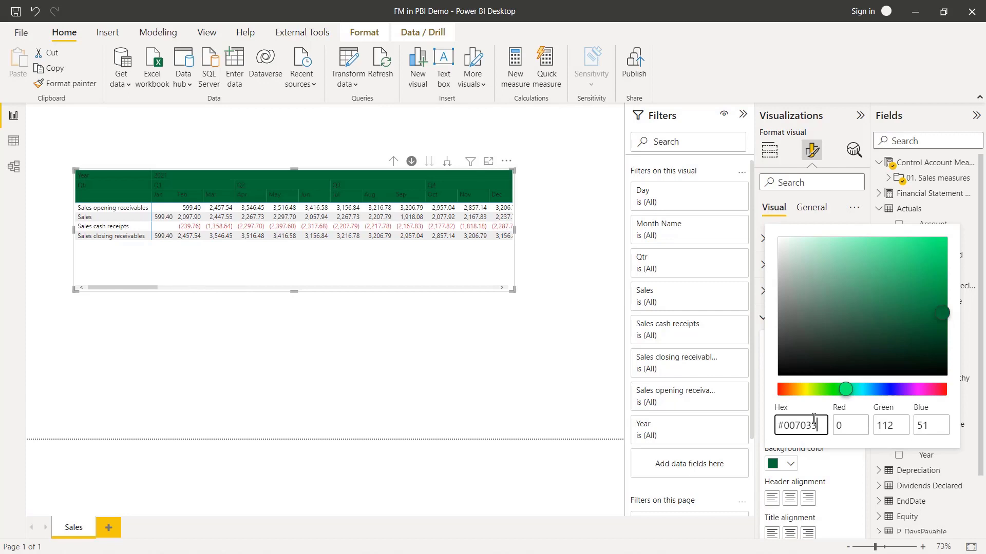
{"action": "left_click", "coordinate": [839, 488]}
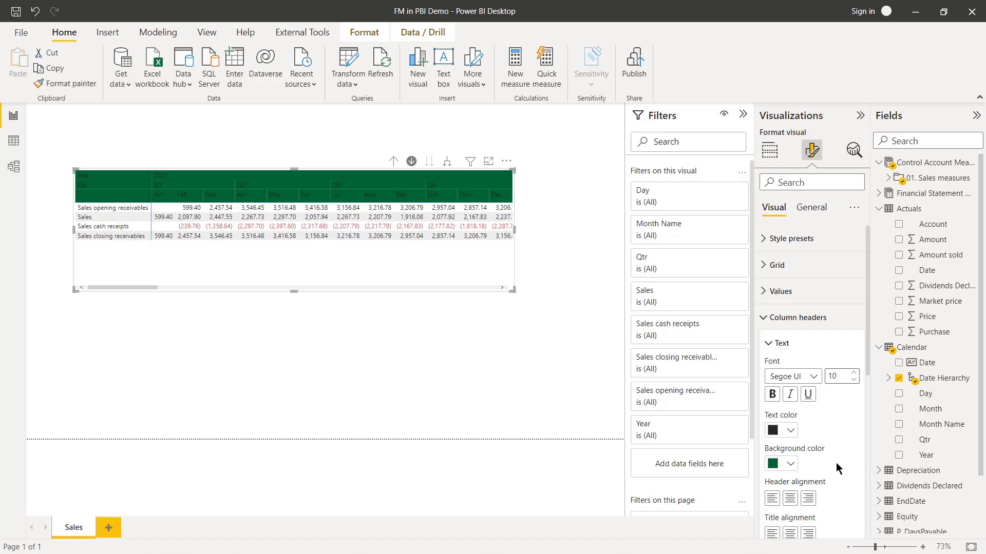
{"action": "left_click", "coordinate": [792, 432]}
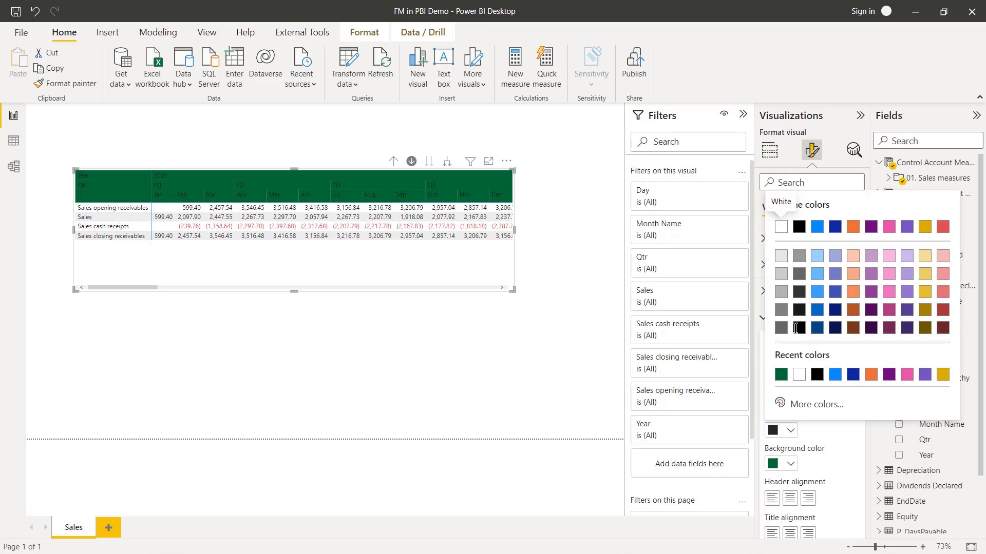
{"action": "left_click", "coordinate": [780, 227]}
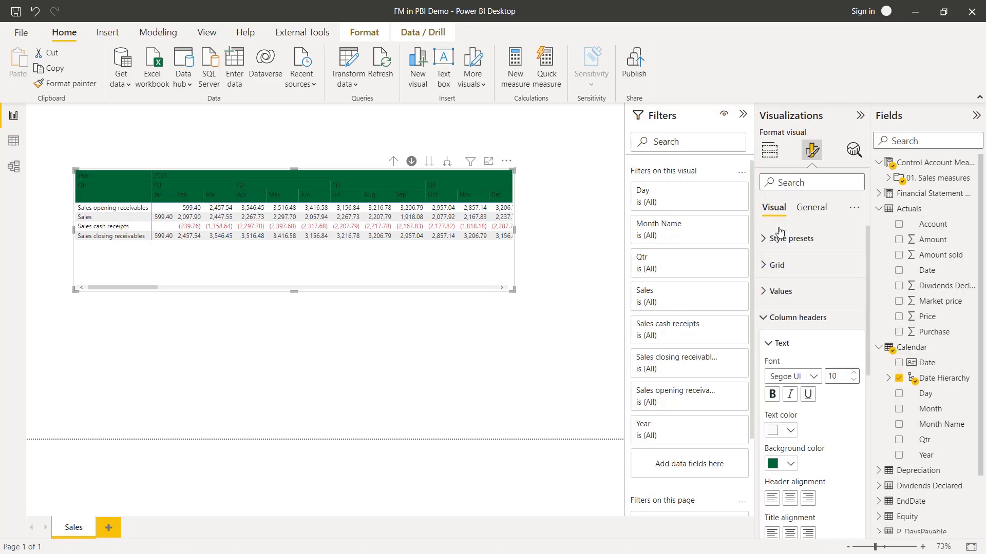
Step: Set the matrix grid's border color for all sections to the recently used dark green
{"action": "left_click", "coordinate": [763, 266]}
{"action": "scroll", "coordinate": [868, 311], "scroll_direction": "down", "scroll_amount": 1}
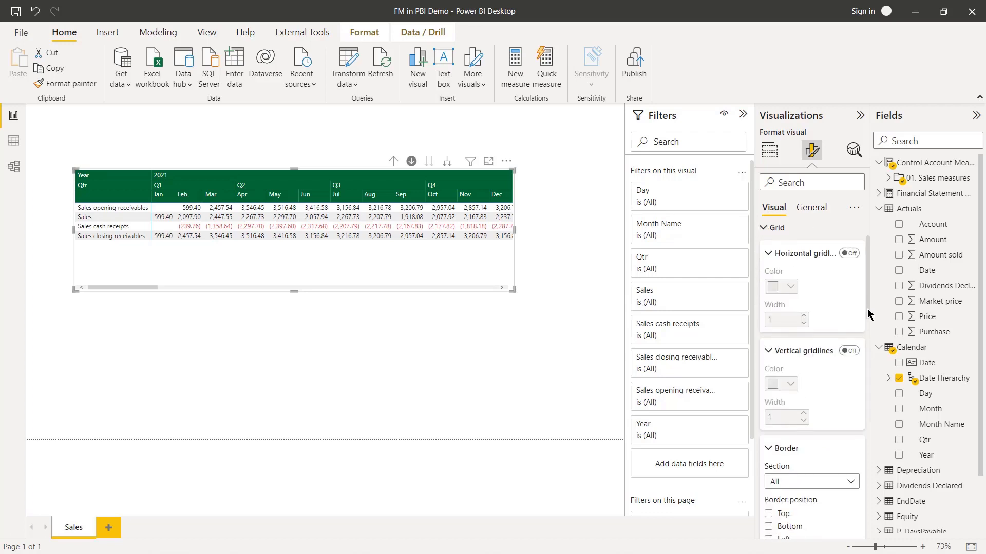
{"action": "left_click_drag", "start_coordinate": [867, 312], "coordinate": [875, 368]}
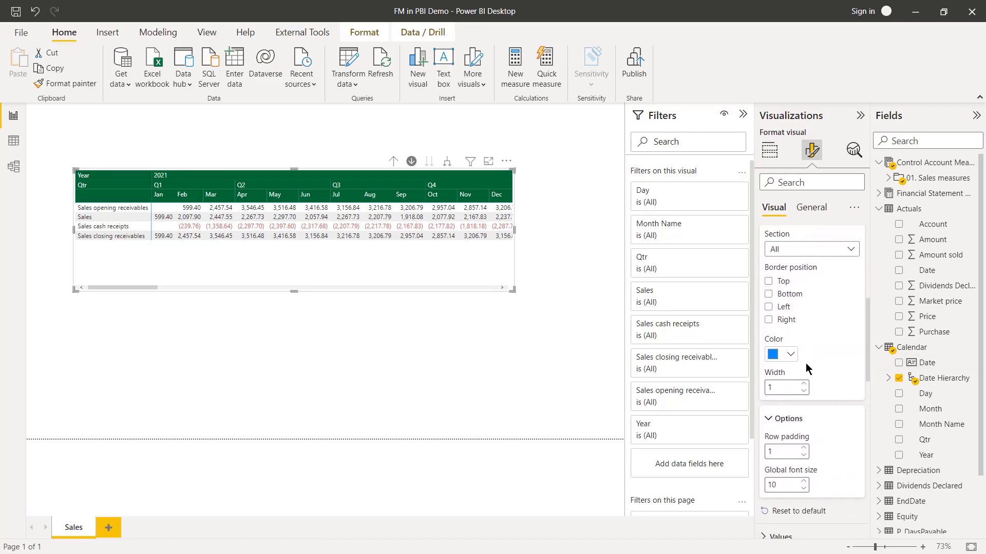
{"action": "left_click", "coordinate": [791, 354]}
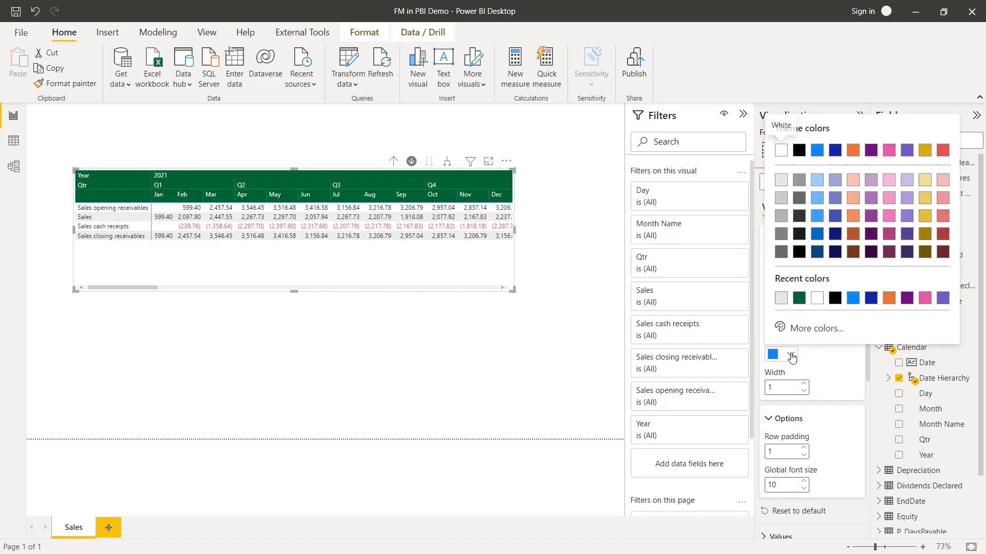
{"action": "left_click", "coordinate": [799, 298]}
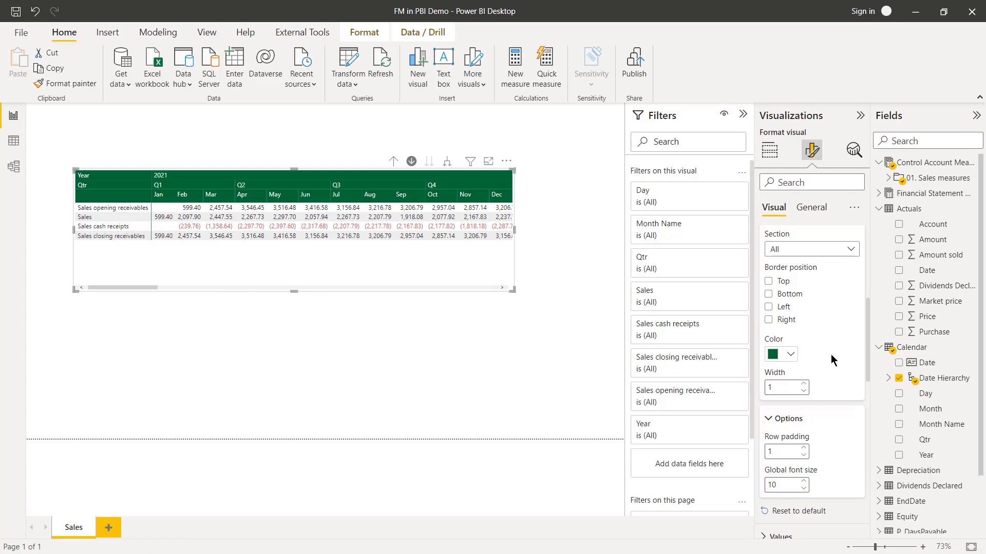
Step: Create a measure * = " " in the Control Account Measures table and place it in the matrix values just before Sales closing receivables
{"action": "left_click", "coordinate": [932, 162]}
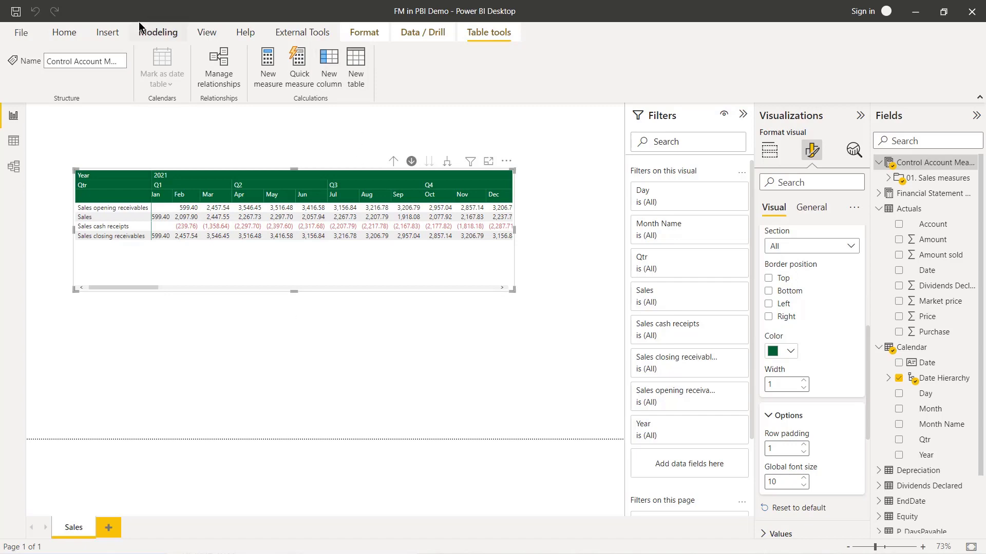
{"action": "left_click", "coordinate": [63, 32]}
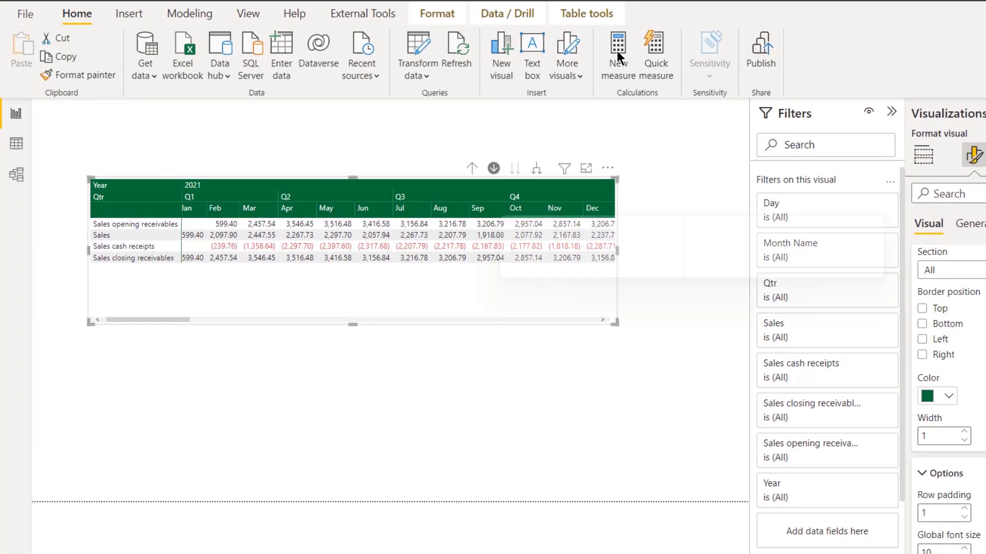
{"action": "left_click", "coordinate": [578, 55]}
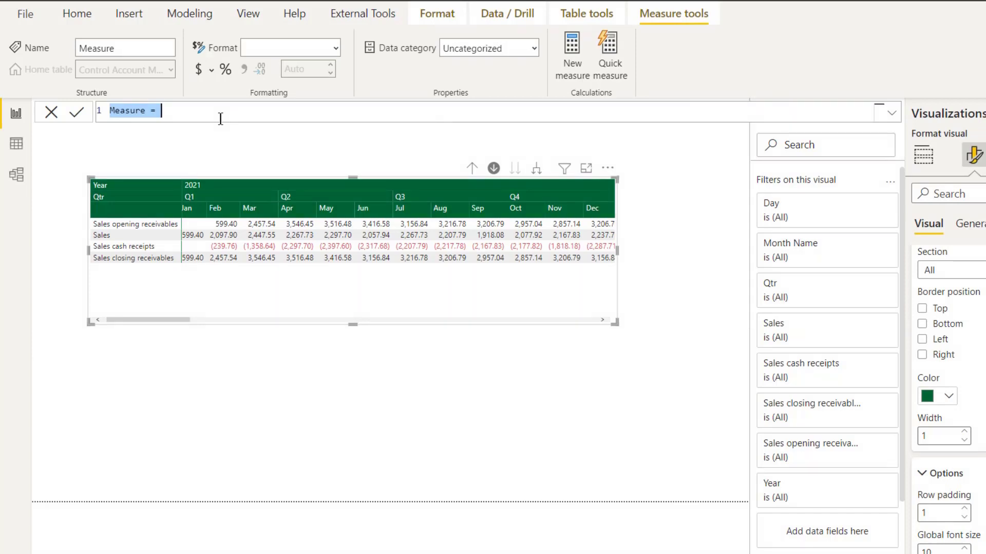
{"action": "type", "text": "* = \""}
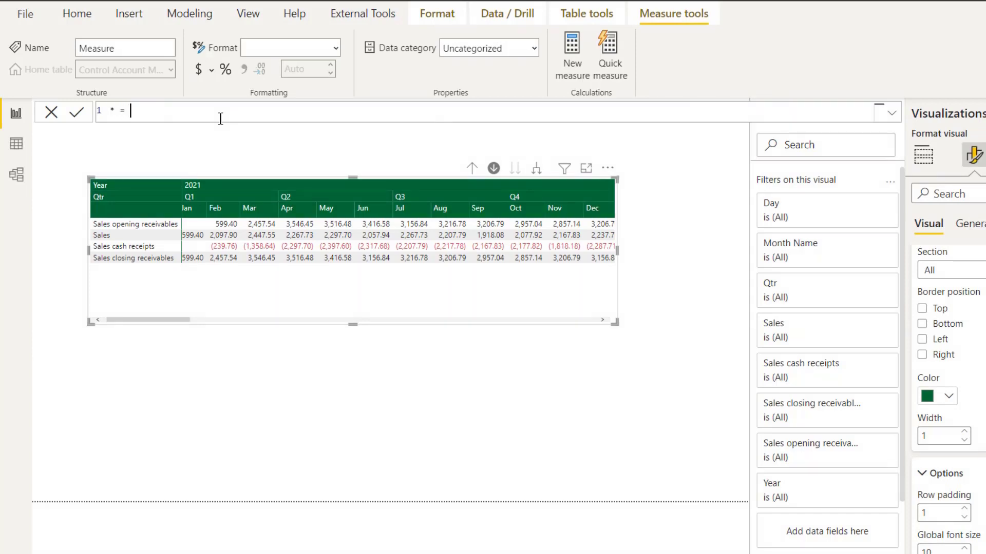
{"action": "type", "text": " \""}
{"action": "left_click", "coordinate": [77, 116]}
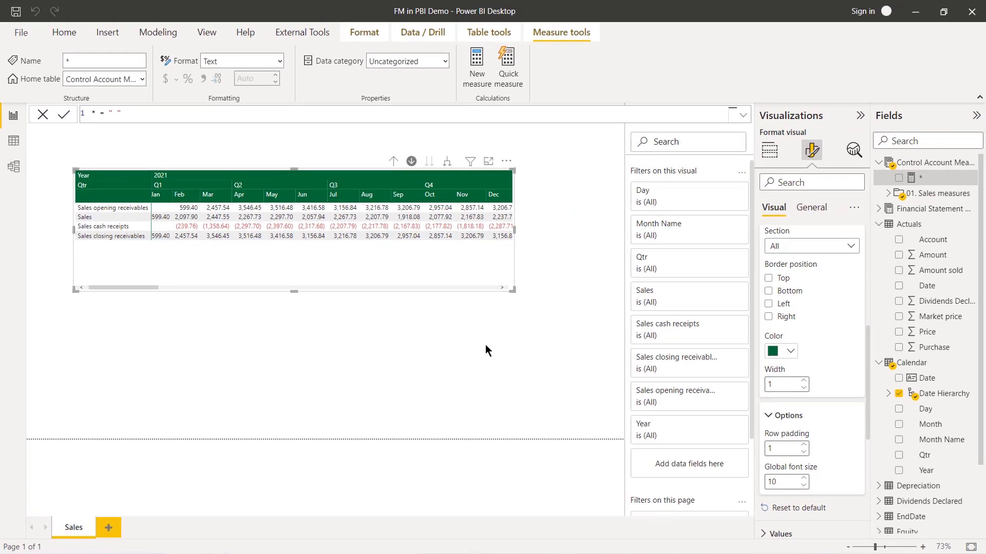
{"action": "left_click", "coordinate": [771, 157]}
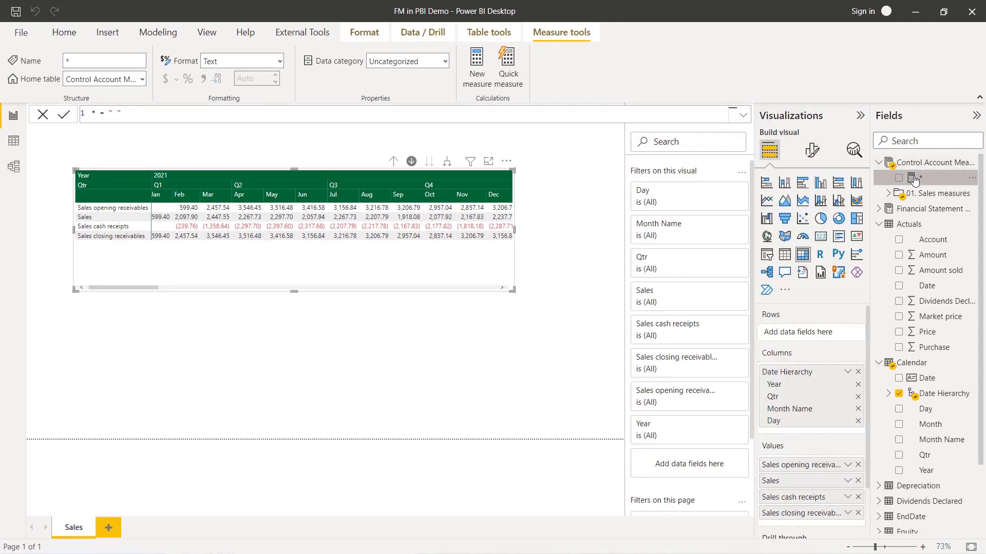
{"action": "left_click_drag", "start_coordinate": [920, 177], "coordinate": [796, 503]}
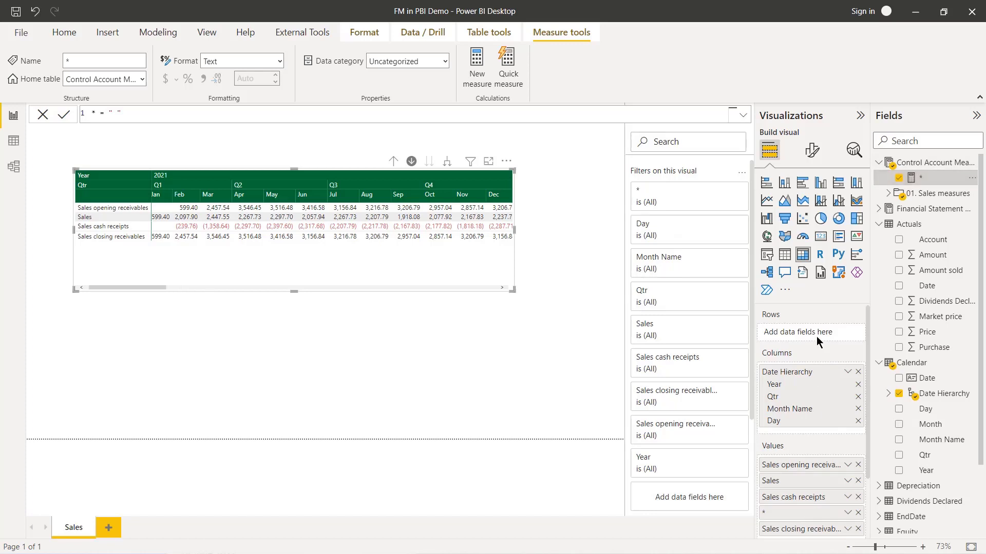
Step: Give the * series in the matrix a black background as a specific column format and apply it to the header too
{"action": "left_click", "coordinate": [811, 149]}
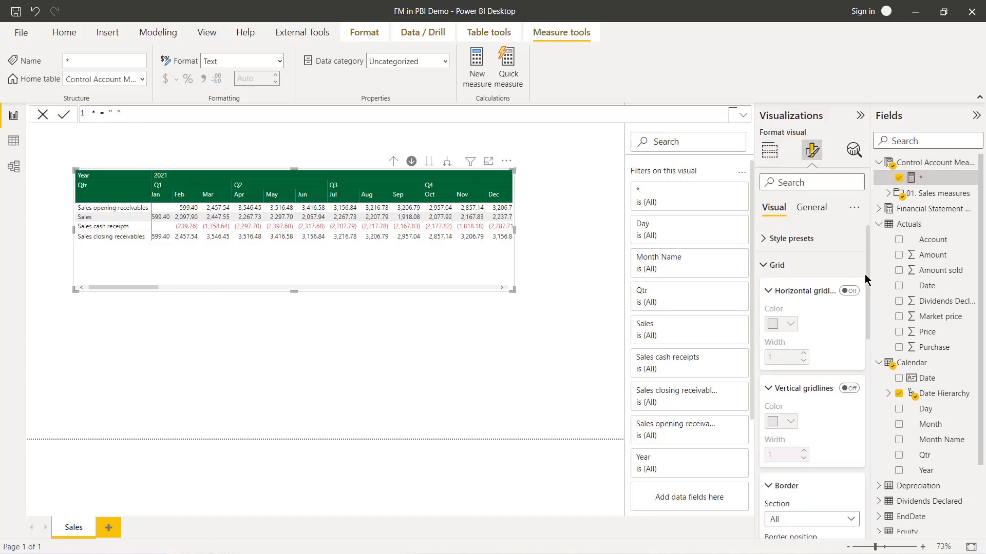
{"action": "scroll", "coordinate": [870, 275], "scroll_direction": "down", "scroll_amount": 1}
{"action": "left_click", "coordinate": [797, 447]}
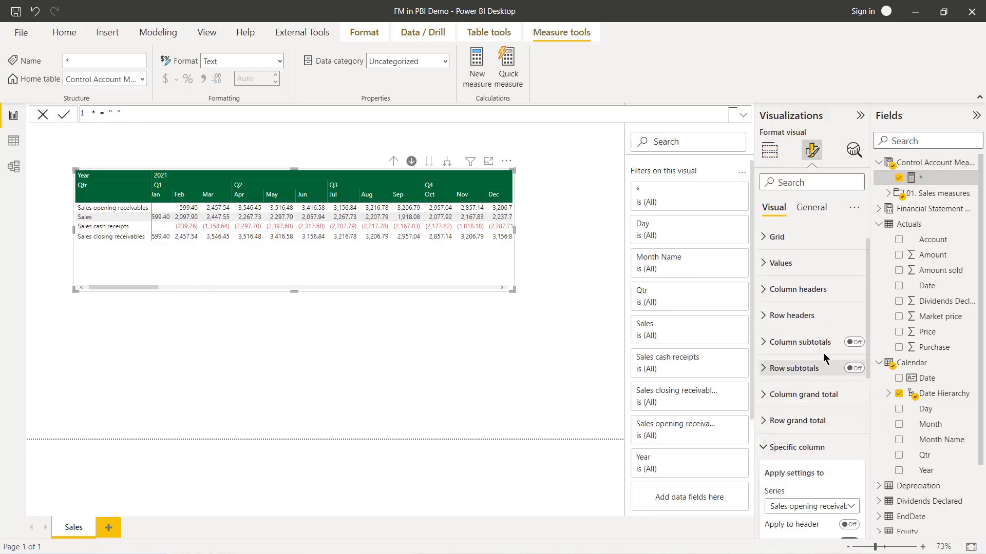
{"action": "scroll", "coordinate": [869, 317], "scroll_direction": "down", "scroll_amount": 5}
{"action": "left_click", "coordinate": [822, 234]}
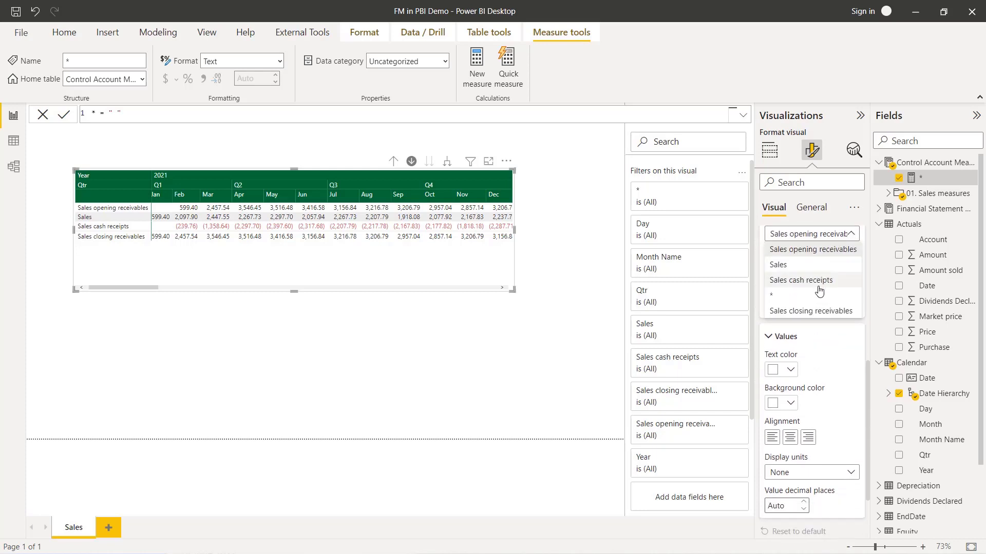
{"action": "left_click", "coordinate": [818, 296]}
{"action": "left_click", "coordinate": [791, 404]}
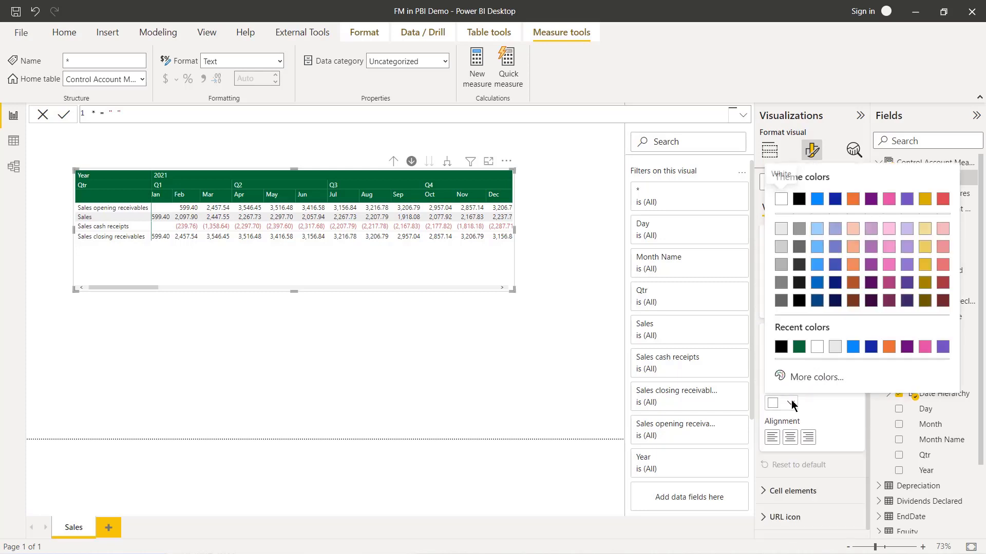
{"action": "left_click", "coordinate": [781, 345]}
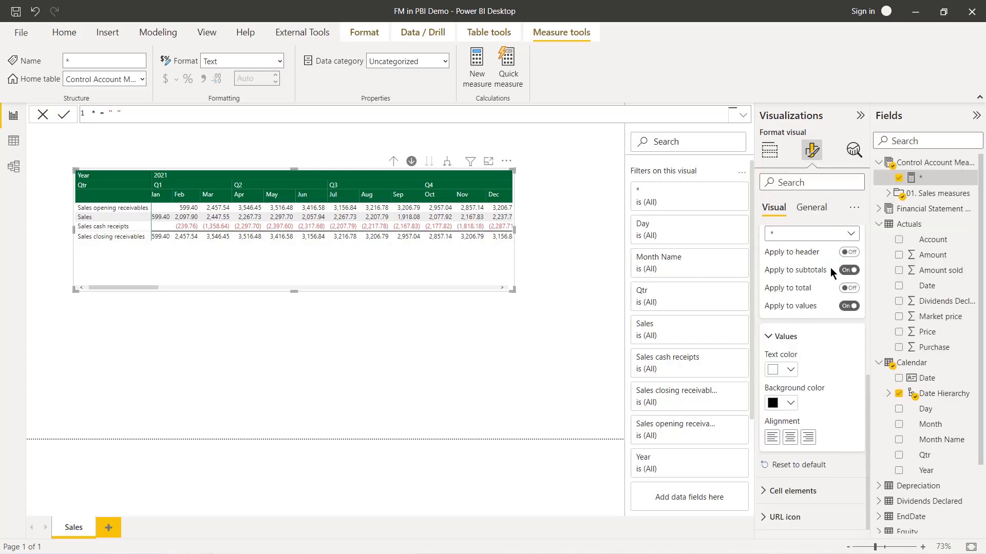
{"action": "left_click", "coordinate": [848, 252]}
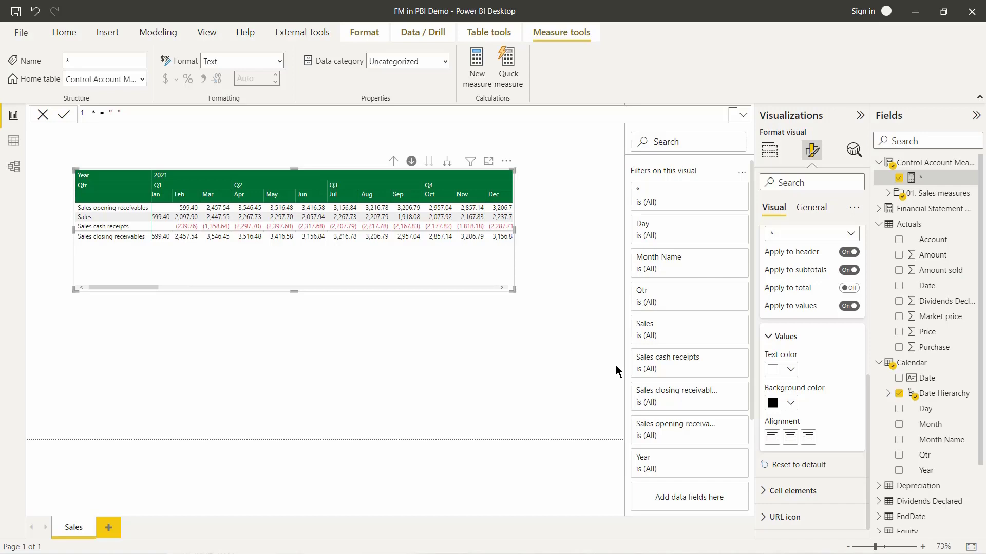
{"action": "left_click", "coordinate": [616, 371]}
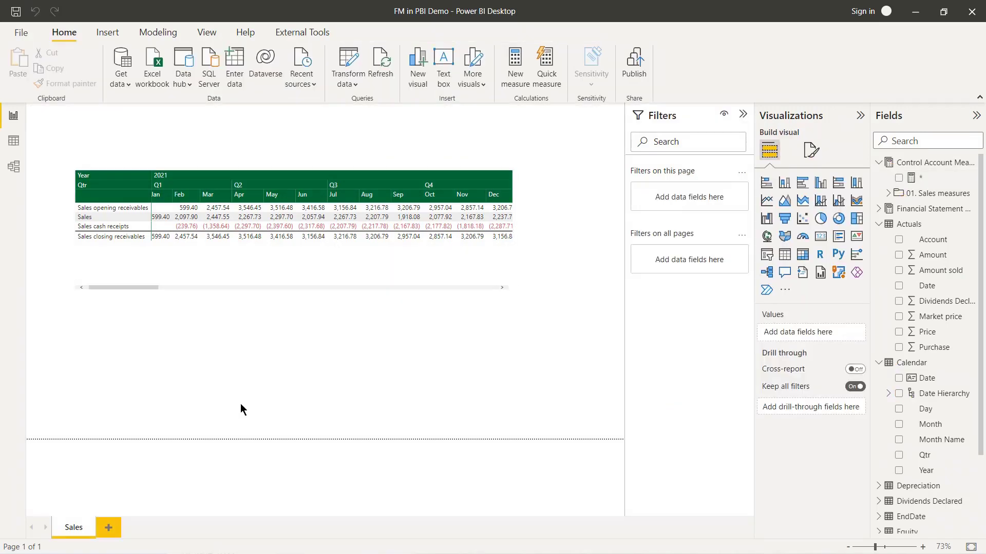
Step: Create the measure Gross margin = MAX('Gross margin'[Gross margin]) and set its home table to Control Account Measures
{"action": "left_click", "coordinate": [513, 60]}
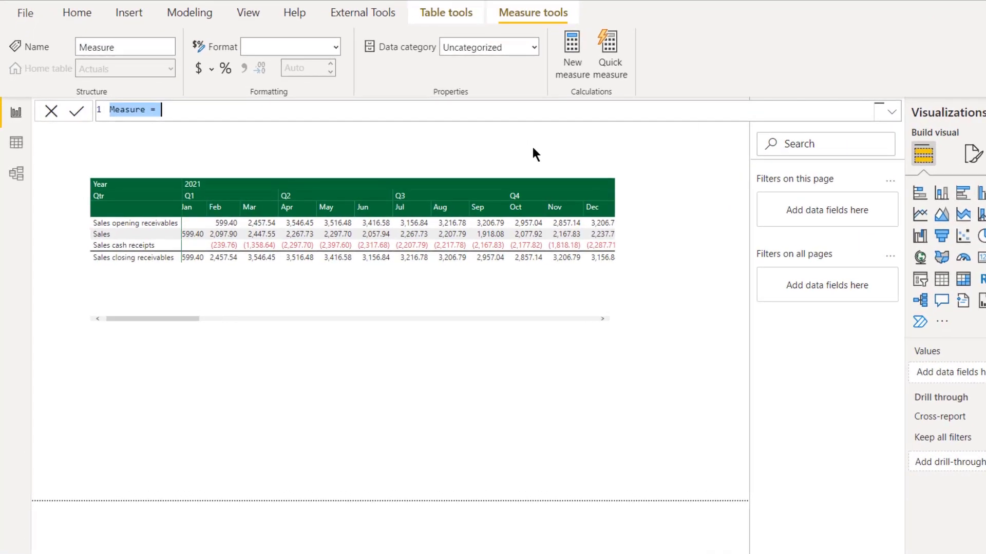
{"action": "type", "text": "Gross"}
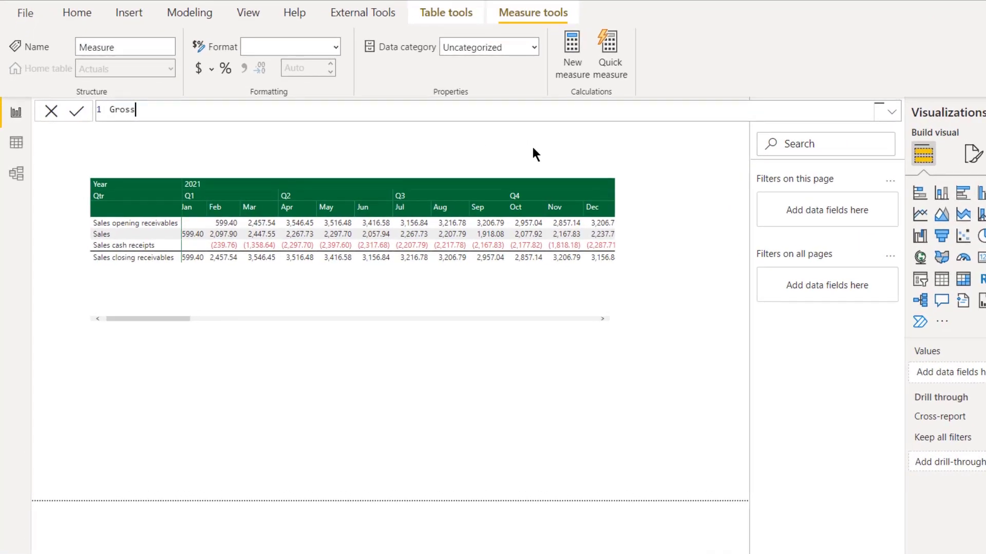
{"action": "type", "text": " margin ="}
{"action": "key", "text": "shift+Return"}
{"action": "type", "text": "Max"}
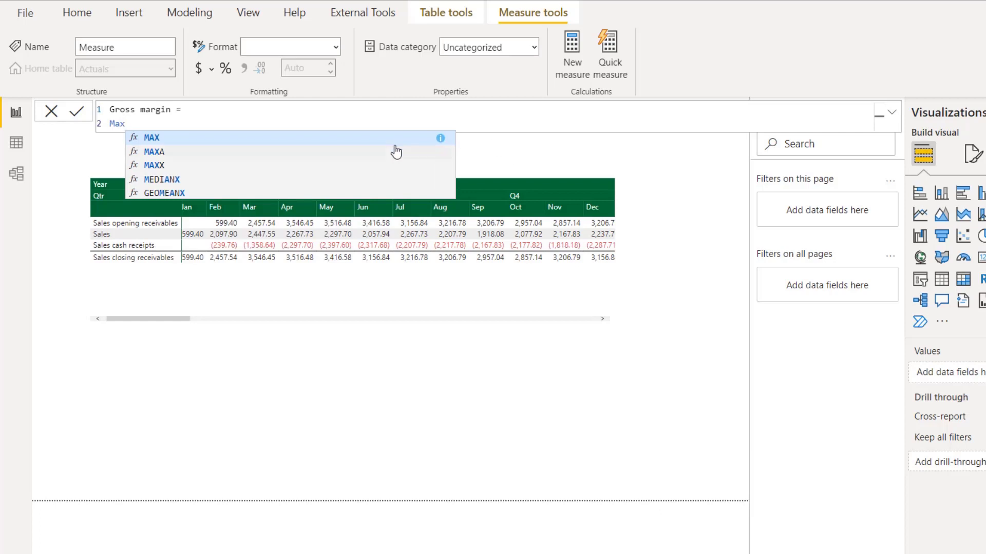
{"action": "key", "text": "Tab"}
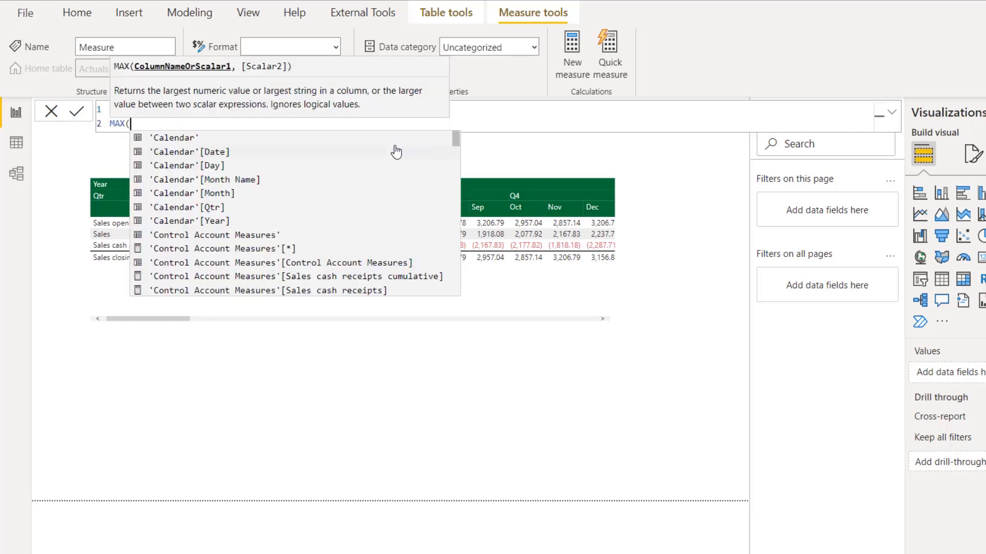
{"action": "type", "text": "G"}
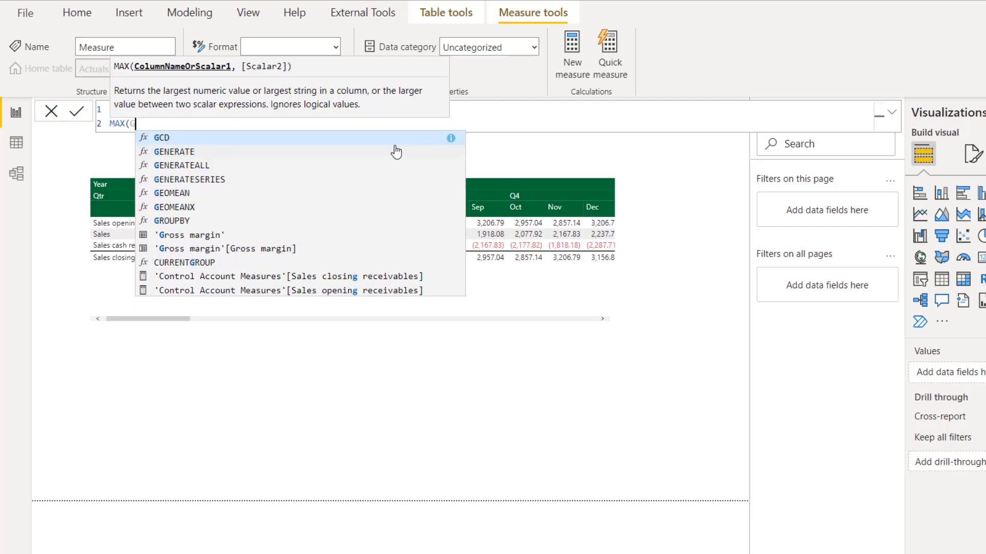
{"action": "left_click", "coordinate": [266, 247]}
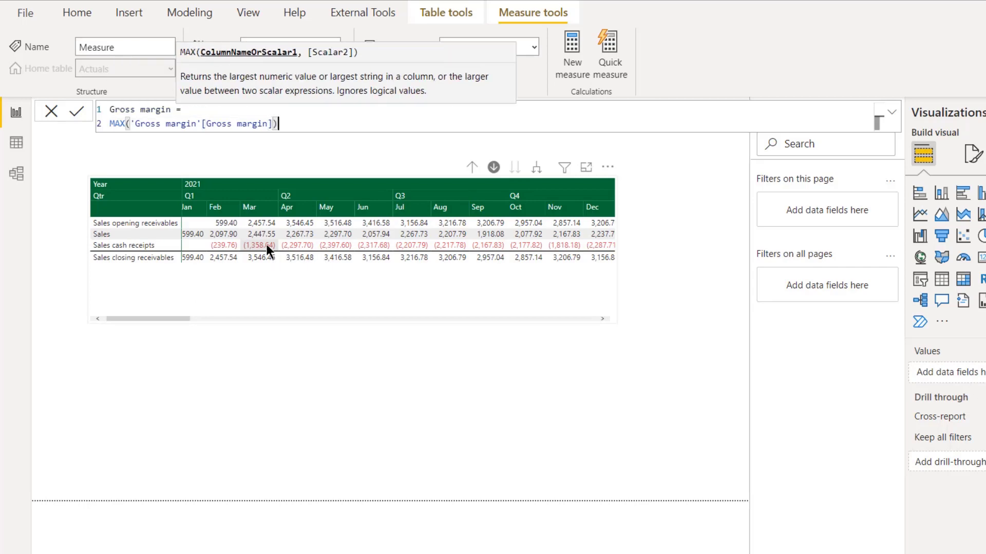
{"action": "type", "text": ")"}
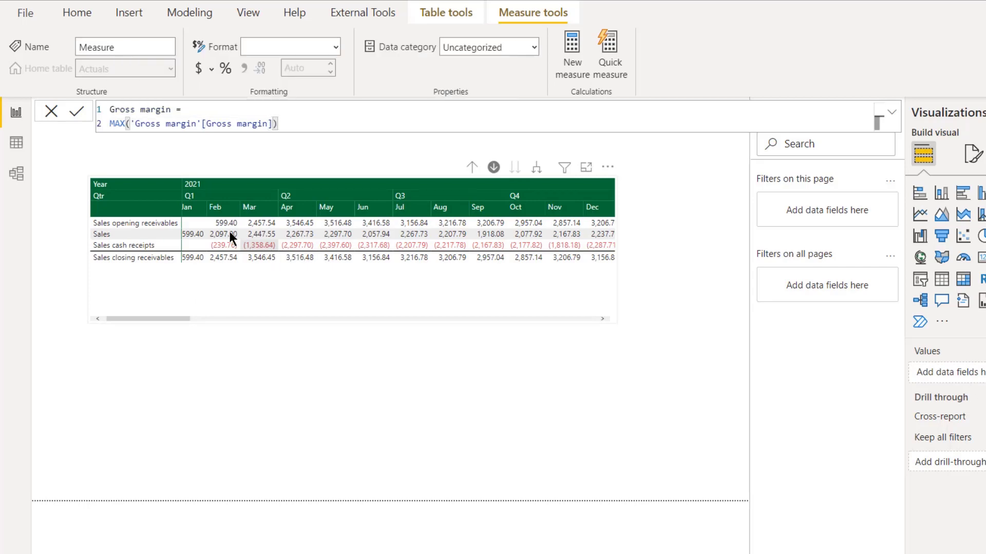
{"action": "left_click", "coordinate": [76, 118]}
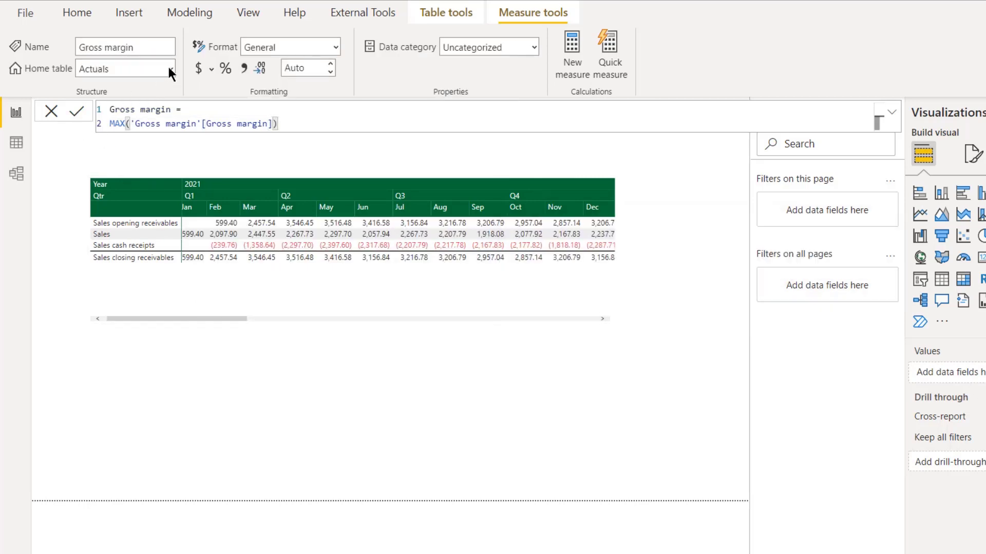
{"action": "left_click", "coordinate": [169, 68]}
{"action": "left_click", "coordinate": [163, 133]}
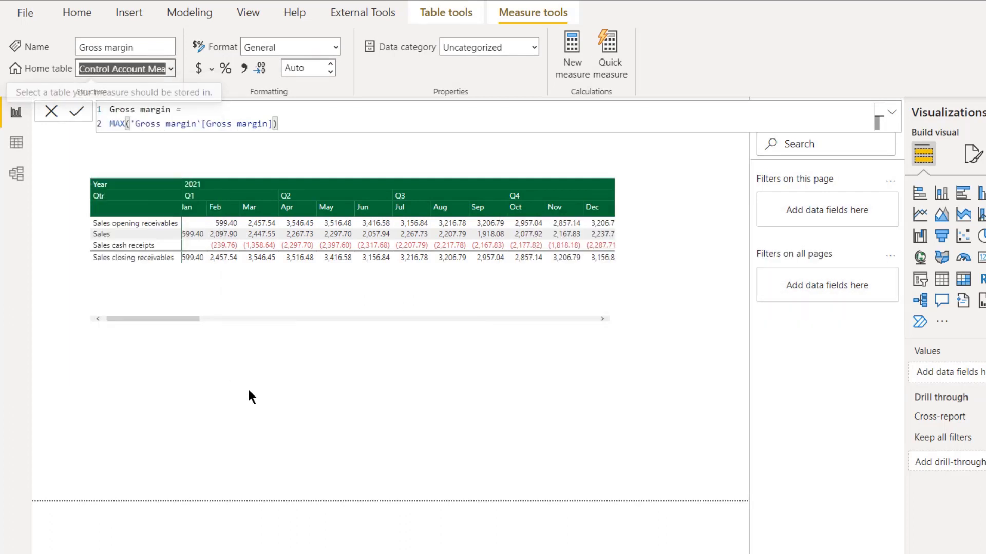
Step: Create the measure COGS = [Sales] * (1 - [Gross margin]) in the Control Account Measures table
{"action": "left_click", "coordinate": [573, 42]}
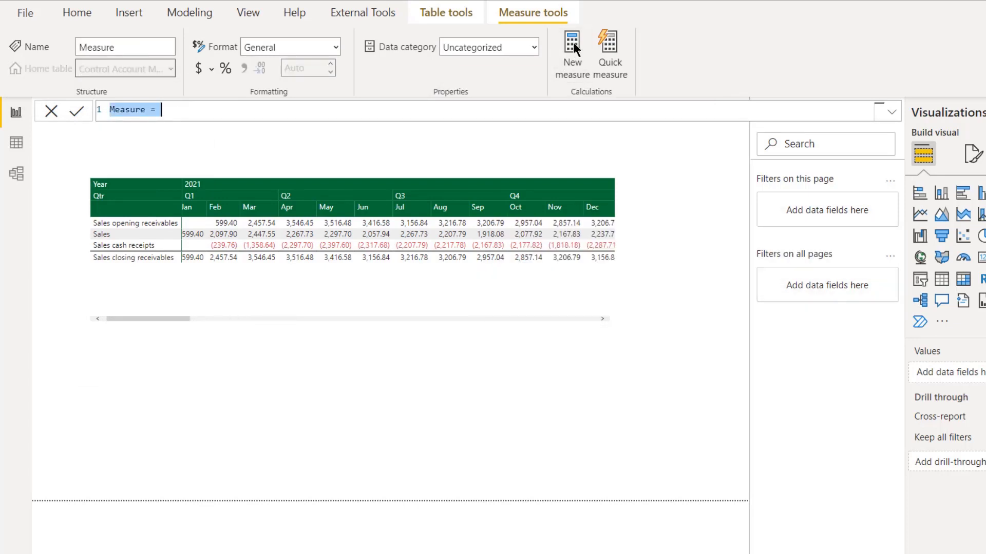
{"action": "type", "text": "COGS"}
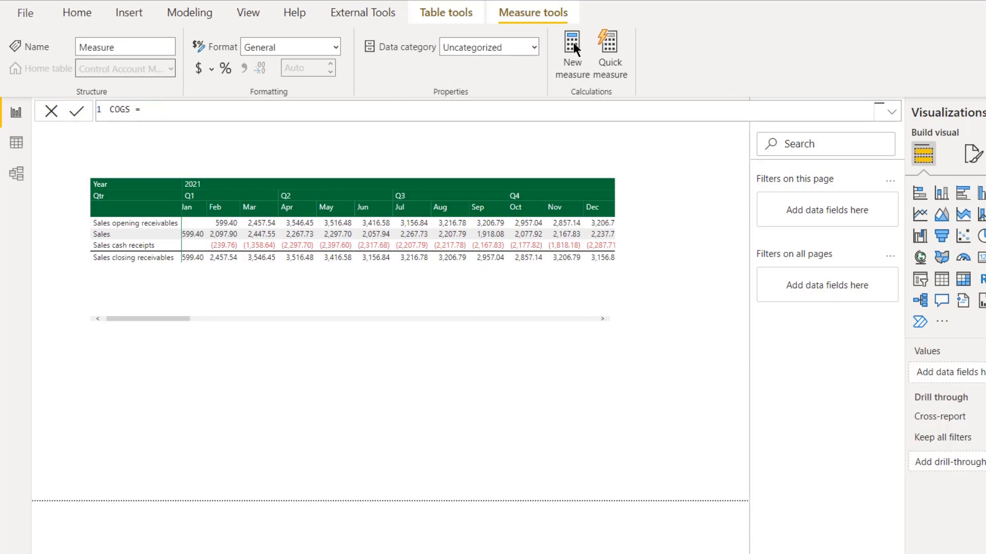
{"action": "key", "text": "shift+Return"}
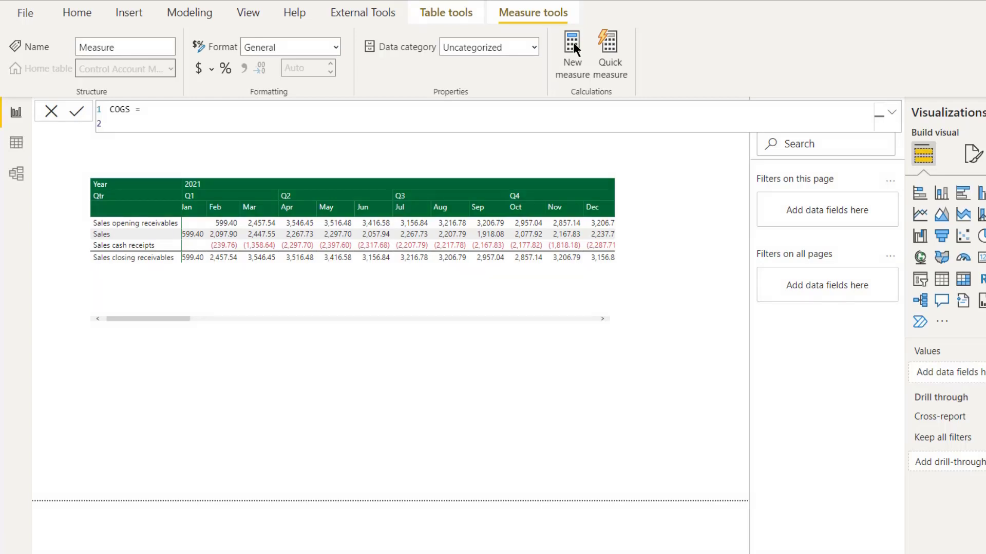
{"action": "type", "text": "["}
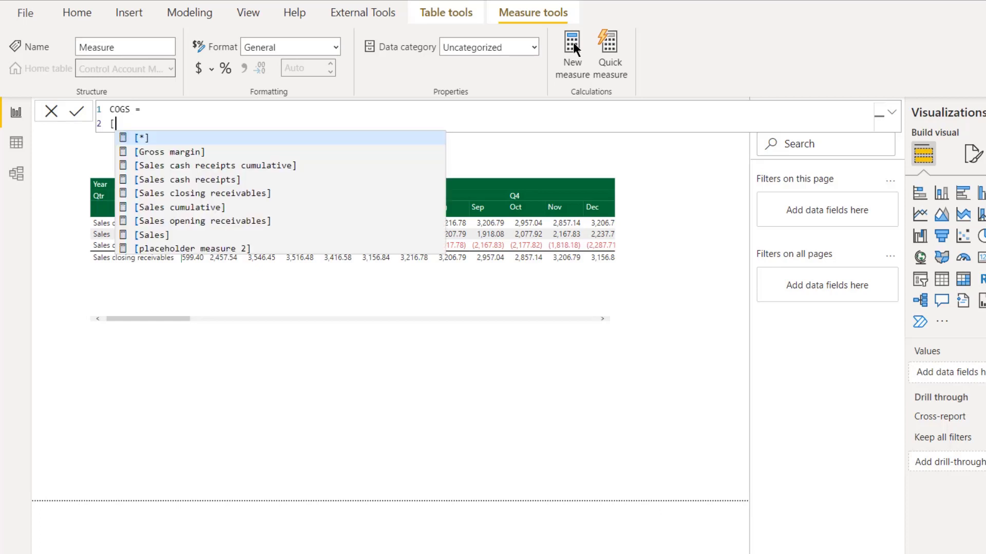
{"action": "type", "text": "s"}
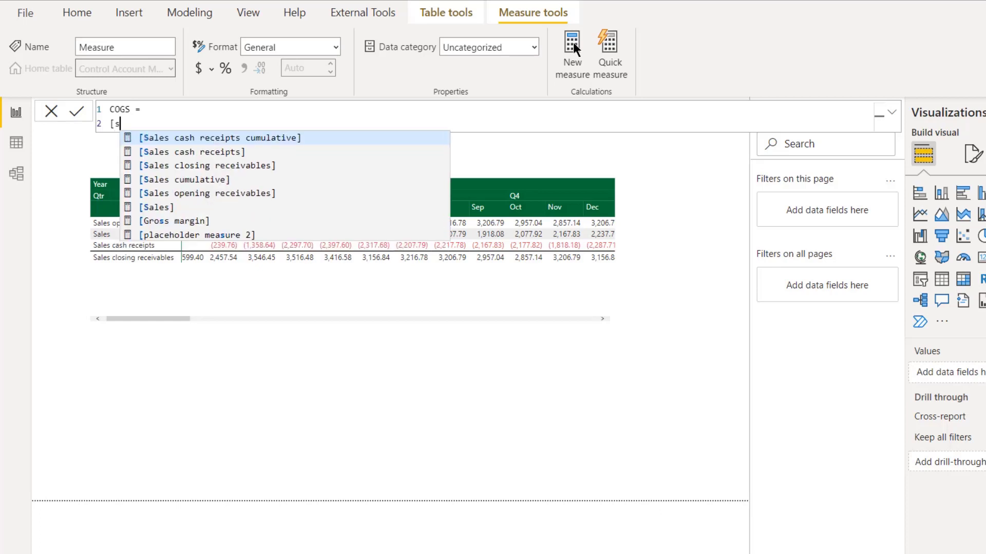
{"action": "left_click", "coordinate": [161, 207]}
{"action": "type", "text": "*"}
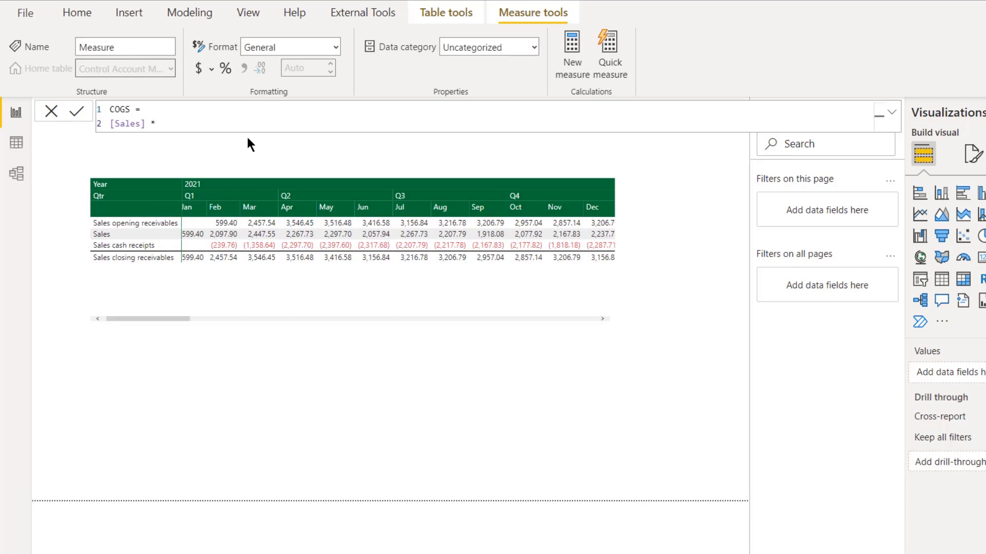
{"action": "type", "text": " (1 - [G"}
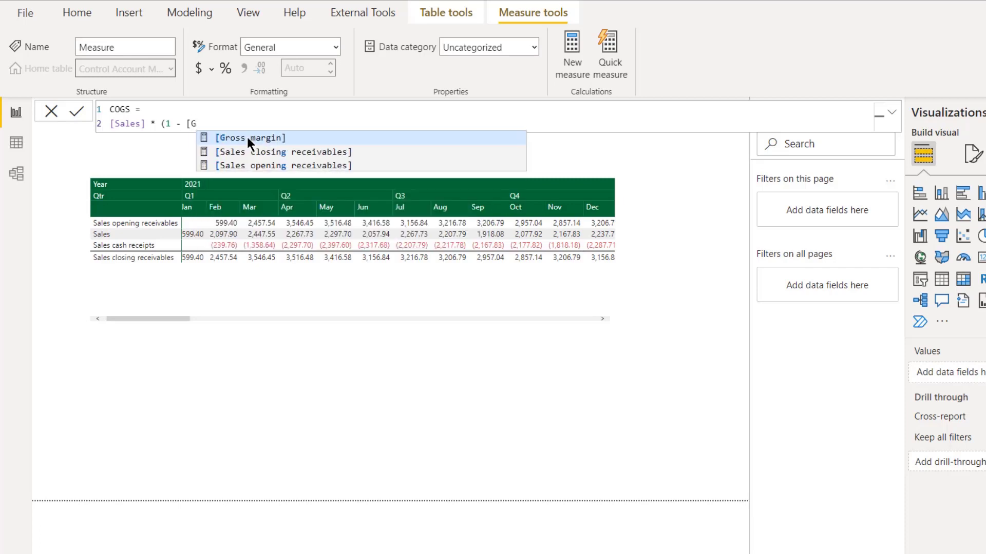
{"action": "key", "text": "Tab"}
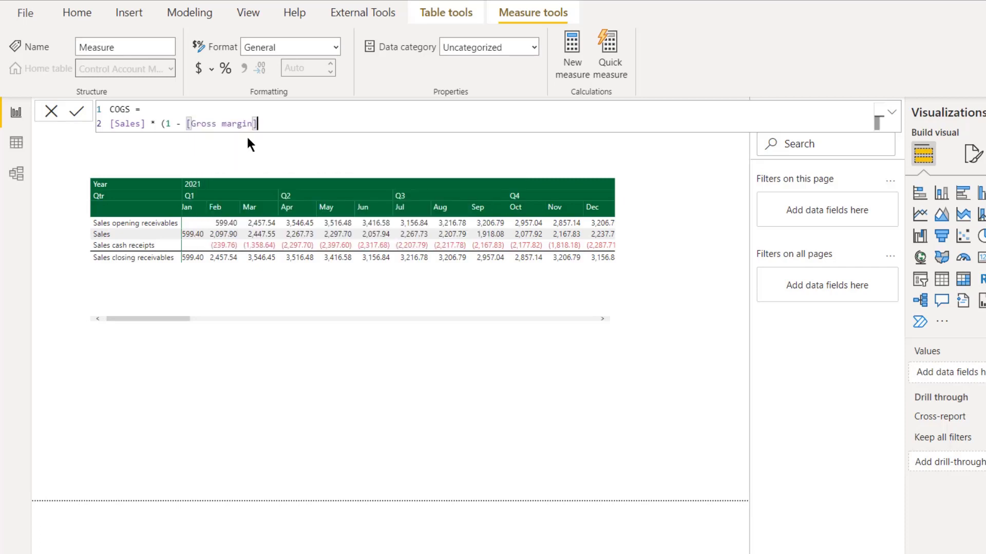
{"action": "type", "text": ")"}
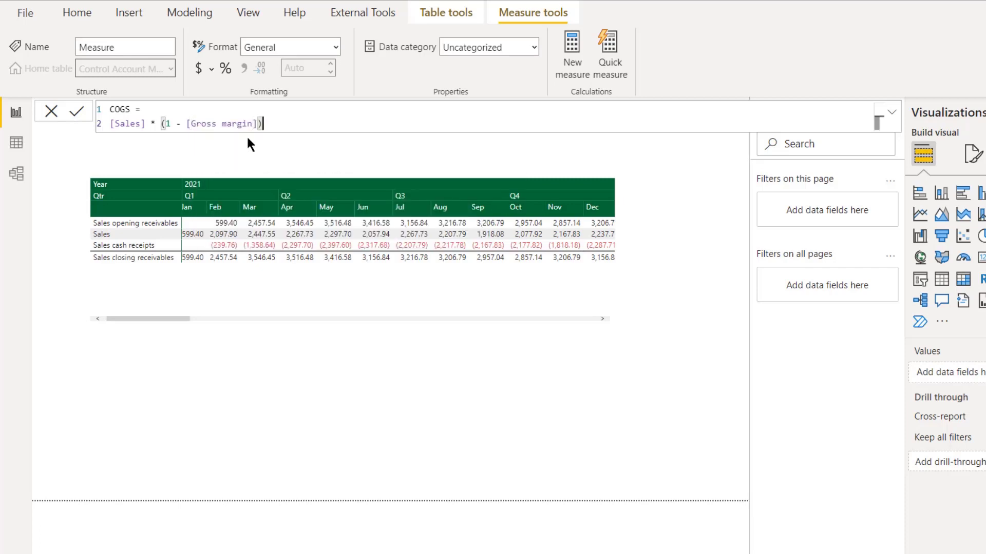
{"action": "left_click", "coordinate": [78, 112]}
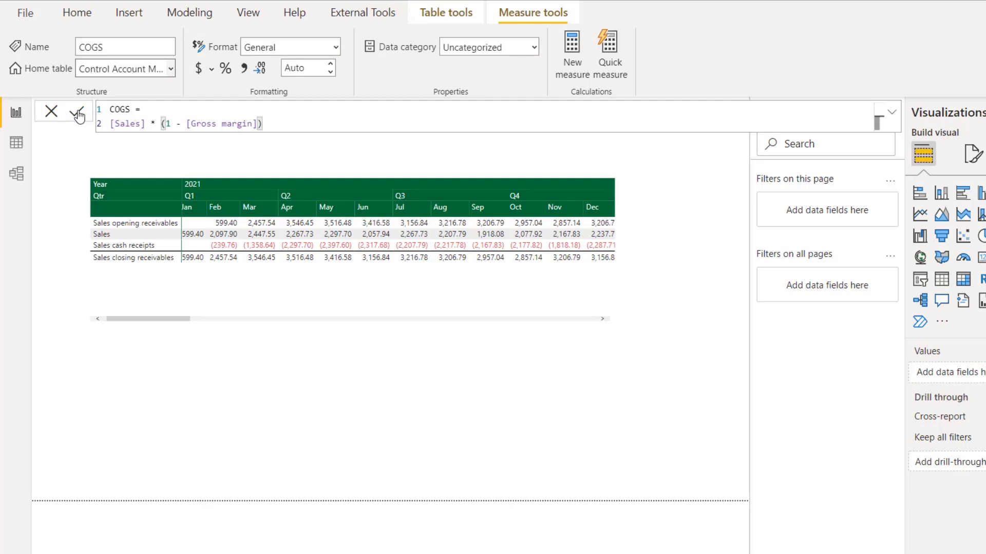
Step: Move the sales matrix slightly up and to the right on the page, and collapse the Filters pane
{"action": "left_click", "coordinate": [529, 195]}
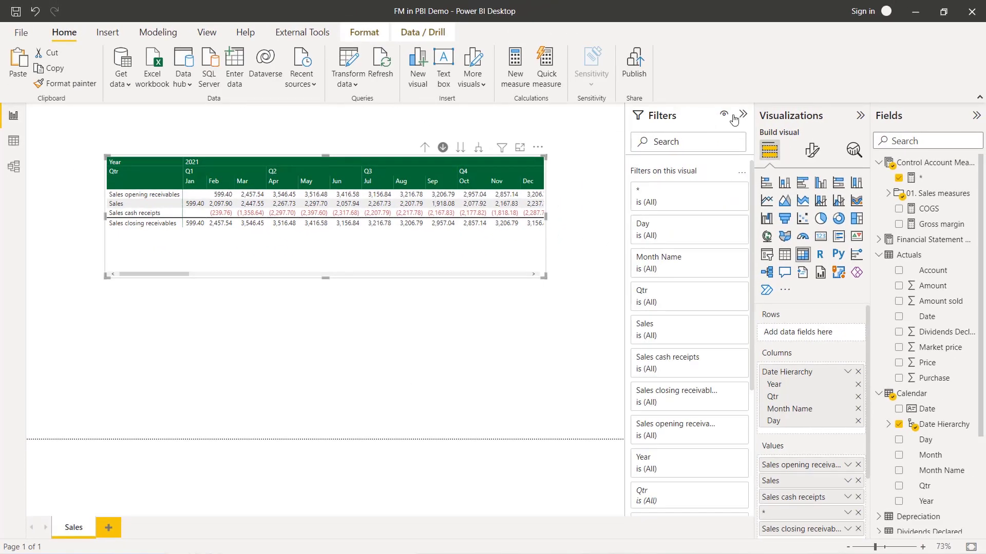
{"action": "left_click", "coordinate": [743, 114]}
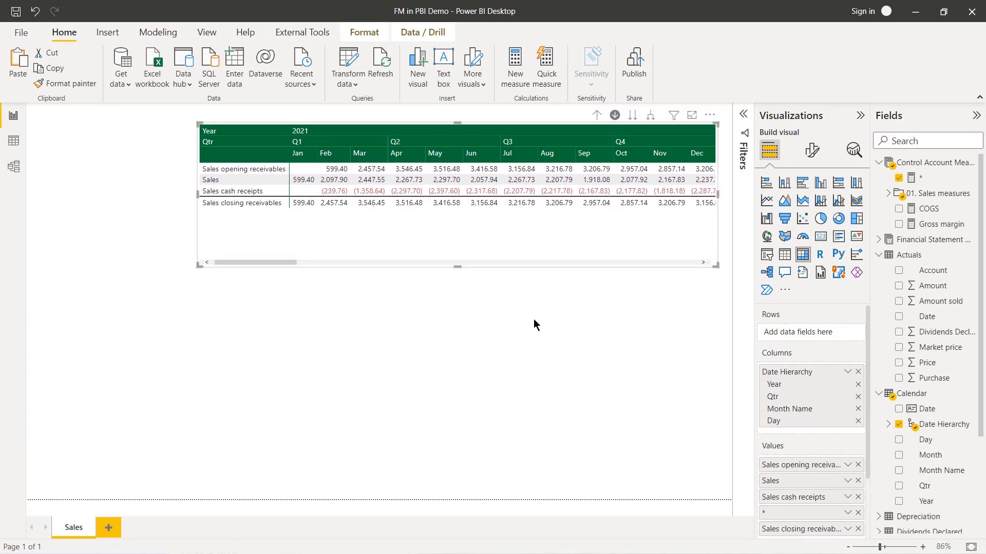
Step: Shorten the sales matrix to fit its rows, then duplicate it and place the copy directly below the original
{"action": "left_click_drag", "start_coordinate": [717, 265], "coordinate": [719, 224]}
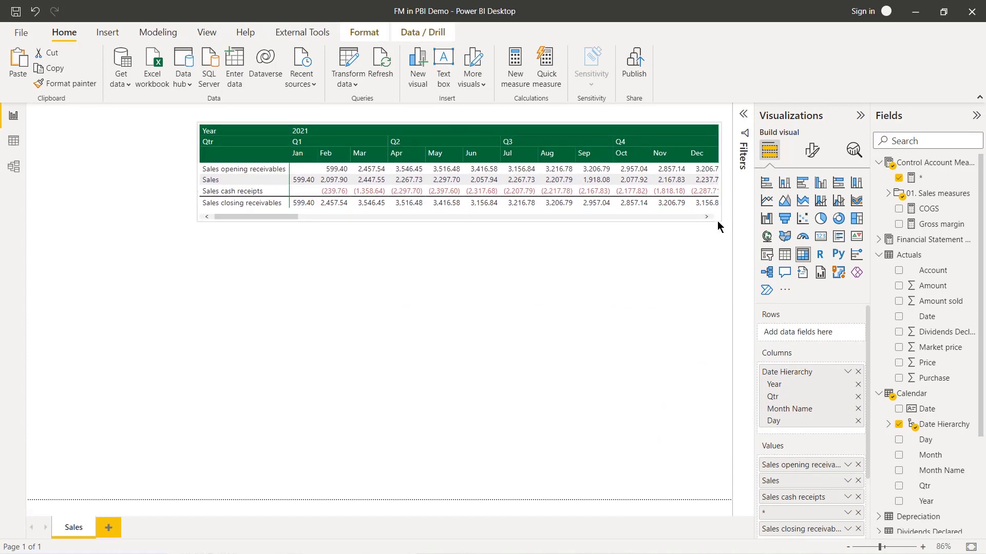
{"action": "right_click", "coordinate": [678, 220]}
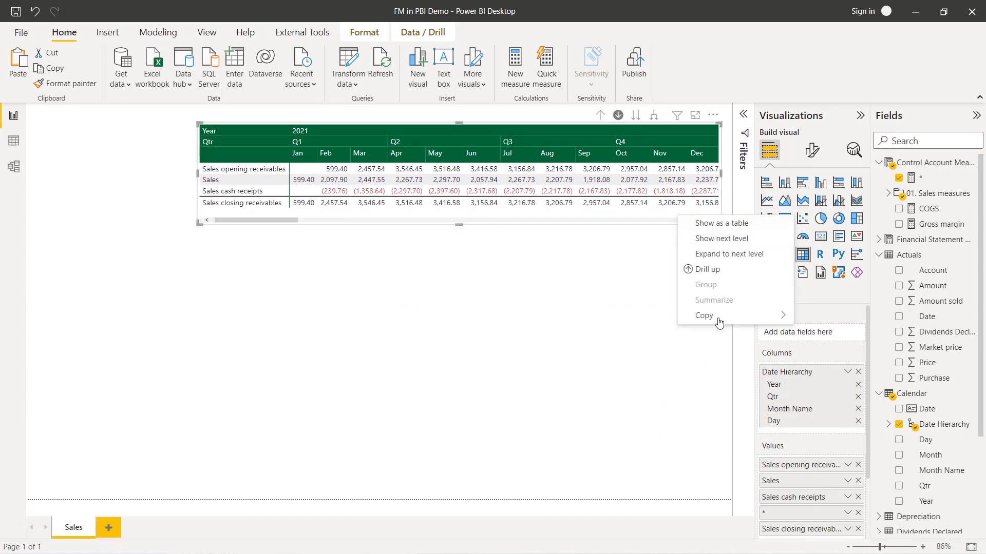
{"action": "left_click", "coordinate": [731, 339]}
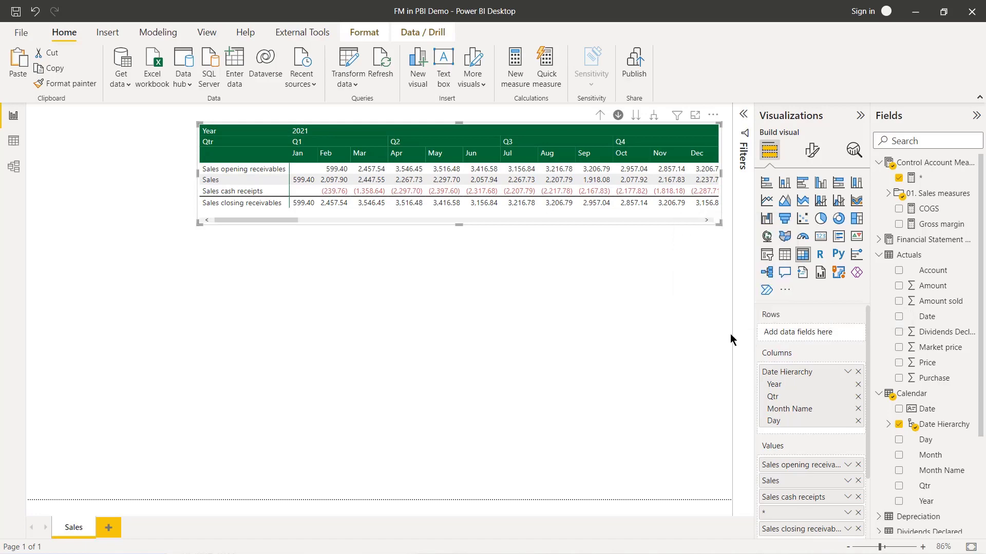
{"action": "left_click", "coordinate": [465, 345]}
{"action": "key", "text": "ctrl+v"}
{"action": "left_click_drag", "start_coordinate": [611, 135], "coordinate": [611, 235]}
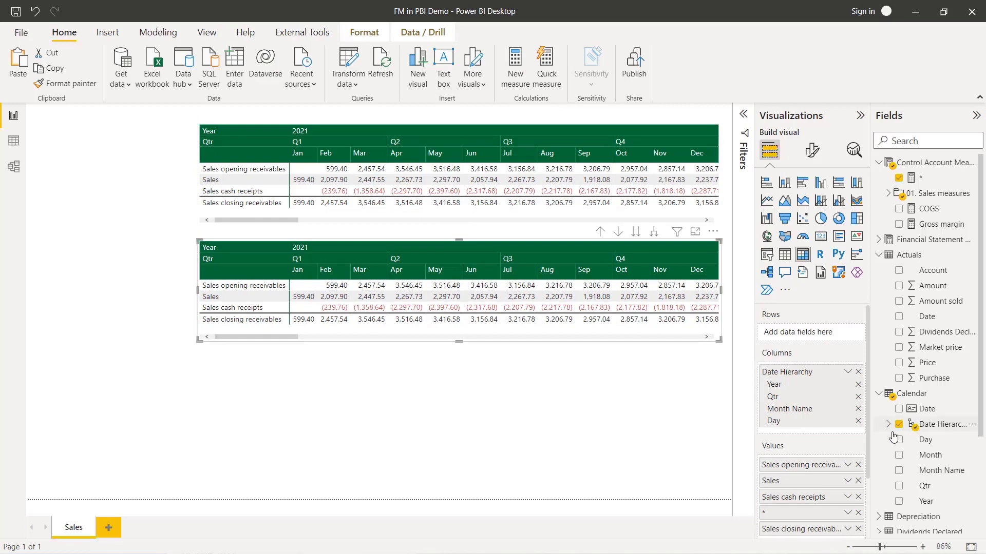
Step: Replace the sales measures in the copied matrix's values with COGS, keeping only the * measure
{"action": "left_click", "coordinate": [858, 464]}
{"action": "left_click", "coordinate": [858, 464]}
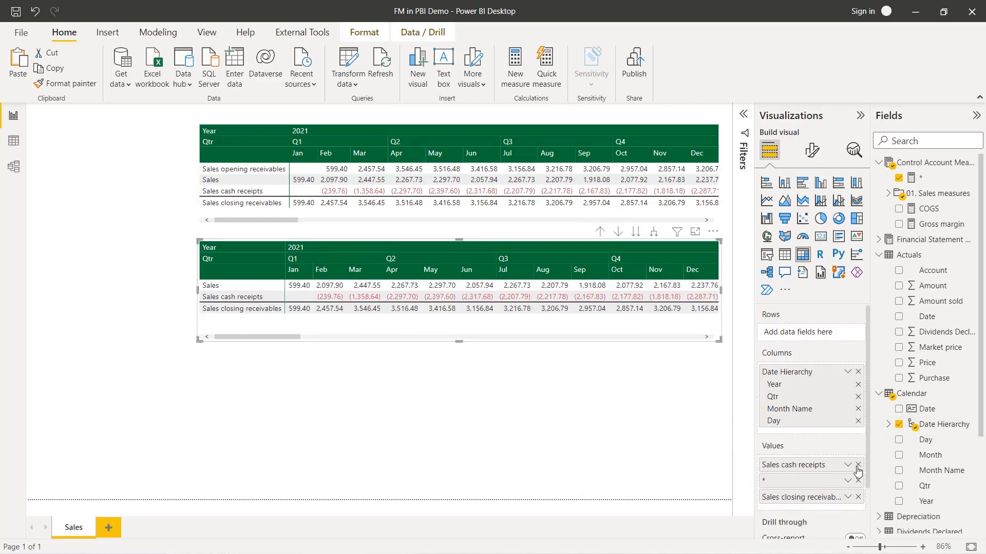
{"action": "left_click", "coordinate": [858, 465]}
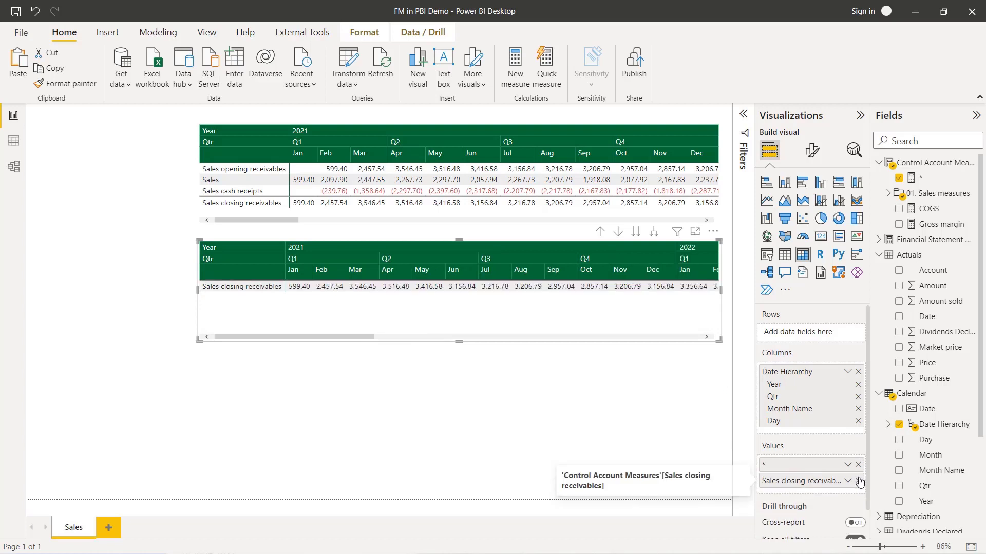
{"action": "left_click", "coordinate": [858, 480]}
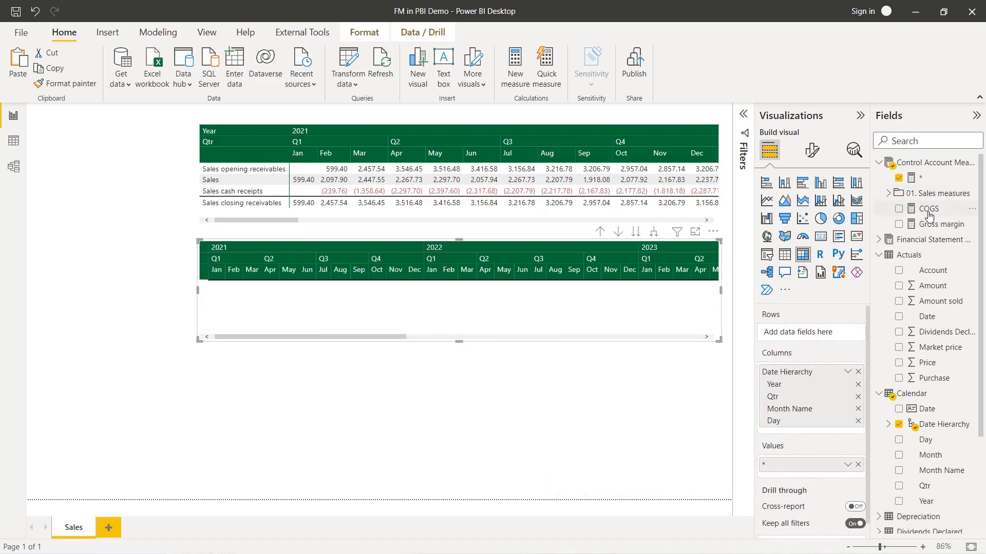
{"action": "left_click_drag", "start_coordinate": [928, 208], "coordinate": [436, 308]}
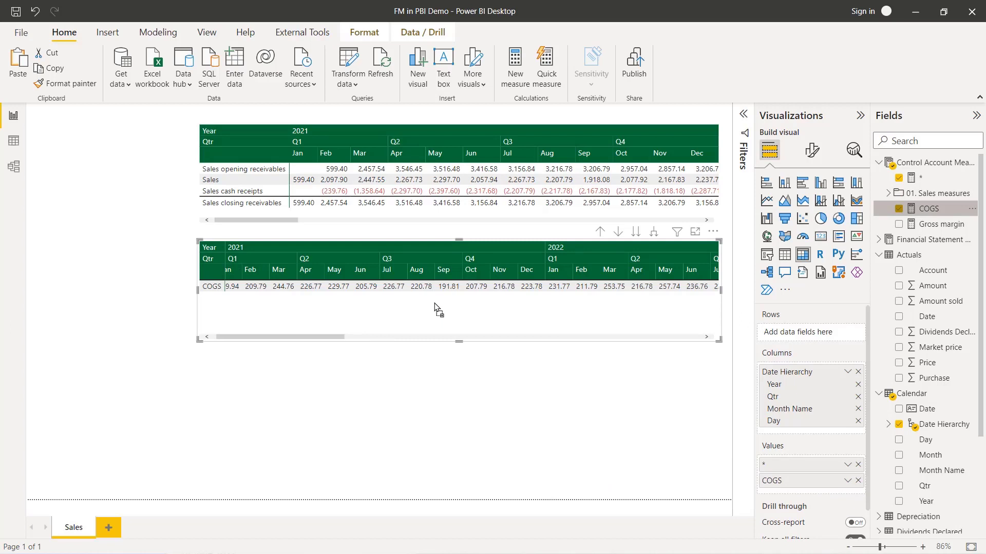
{"action": "left_click", "coordinate": [611, 407]}
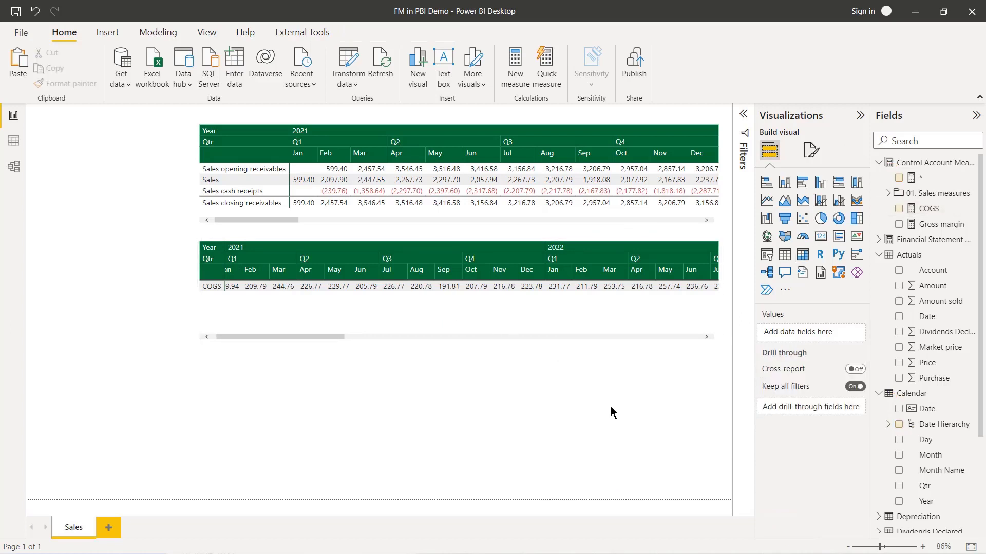
Step: Add a slicer below the matrices using the Gross margin field of the Gross margin table, and show it as a list
{"action": "left_click", "coordinate": [768, 259]}
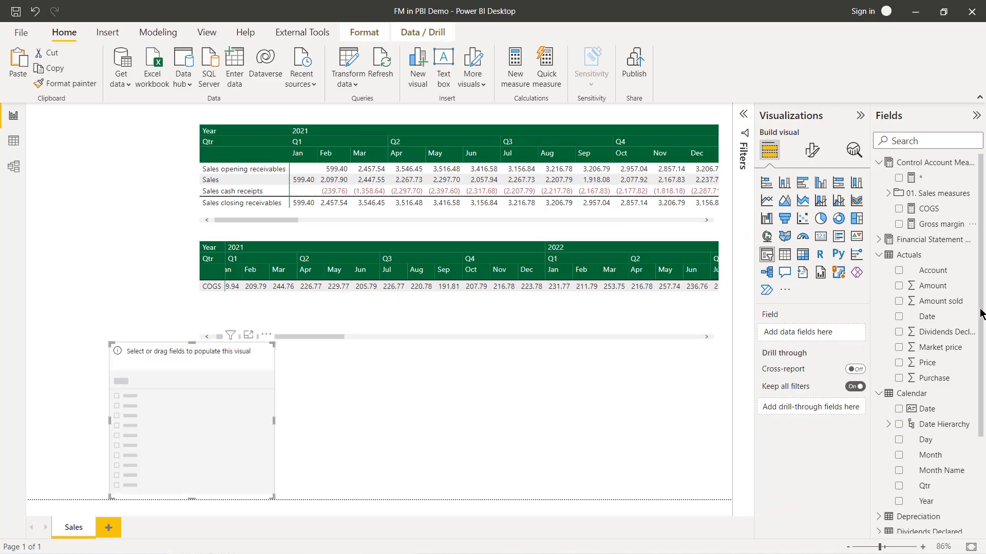
{"action": "scroll", "coordinate": [980, 314], "scroll_direction": "down", "scroll_amount": 5}
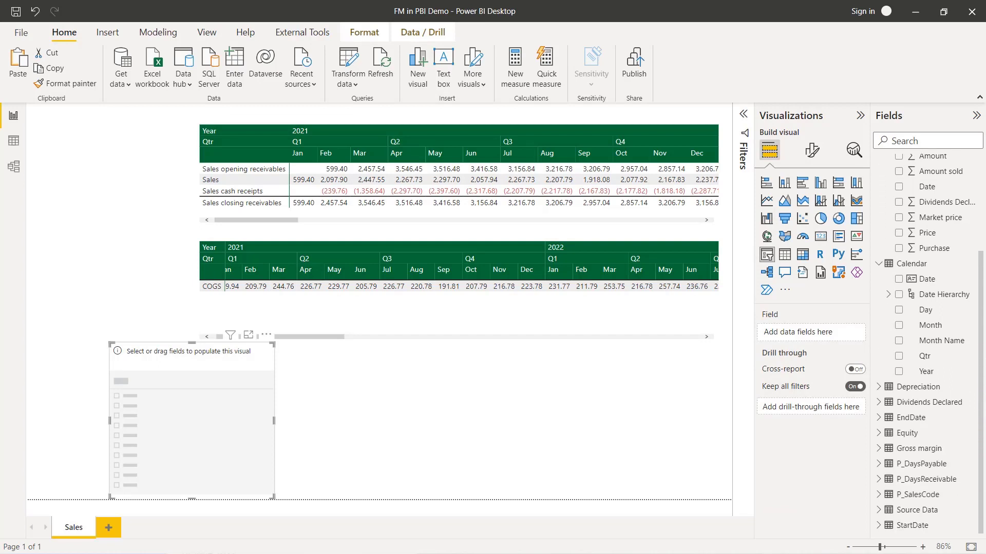
{"action": "left_click", "coordinate": [879, 450]}
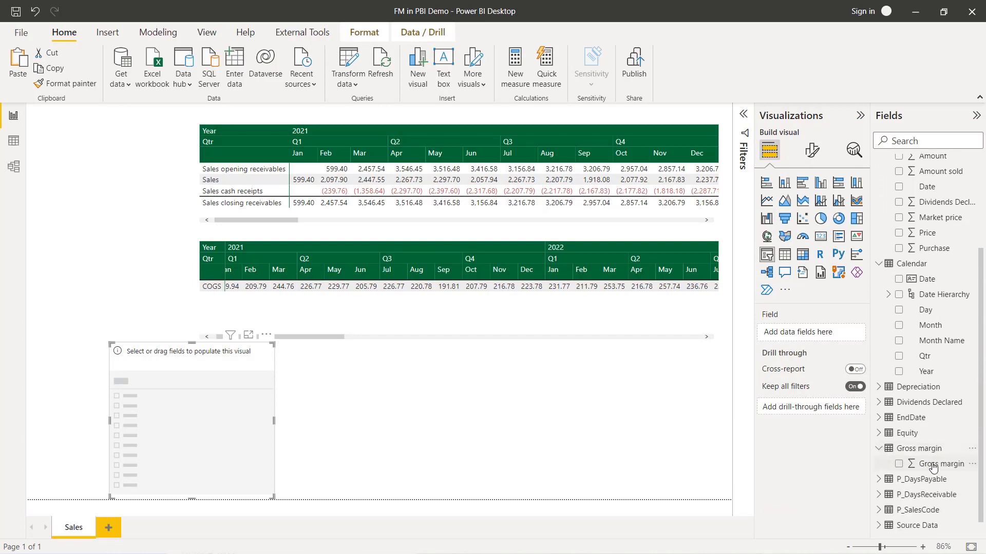
{"action": "left_click_drag", "start_coordinate": [933, 465], "coordinate": [193, 404]}
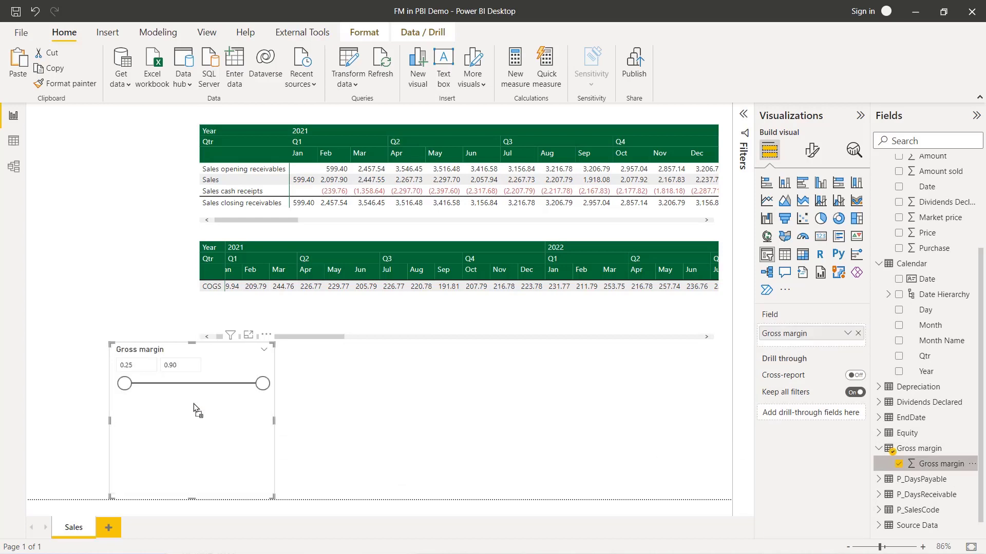
{"action": "left_click", "coordinate": [264, 352]}
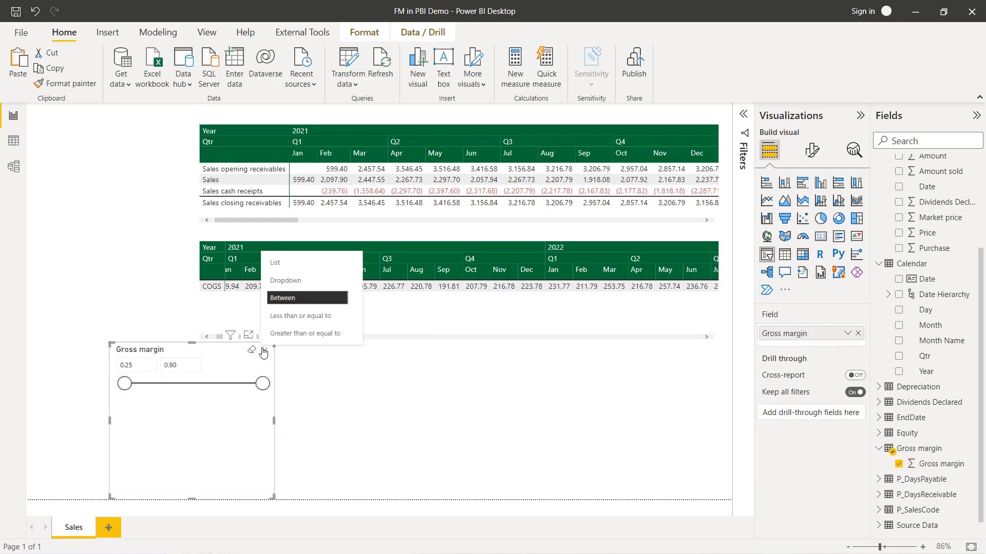
{"action": "left_click", "coordinate": [295, 270]}
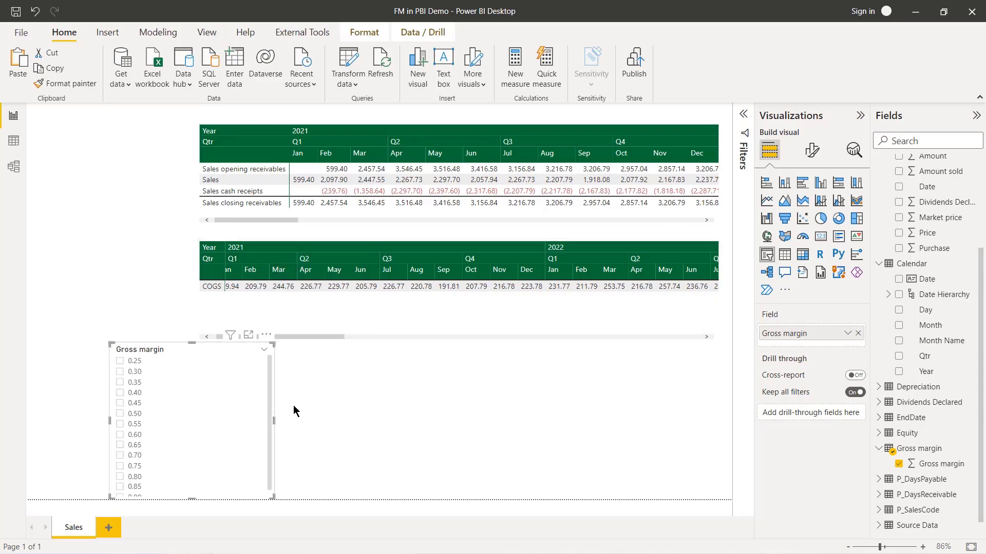
Step: Switch the Gross margin slicer between 0.40 and 0.60 to compare the effect on the COGS matrix
{"action": "left_click", "coordinate": [120, 394]}
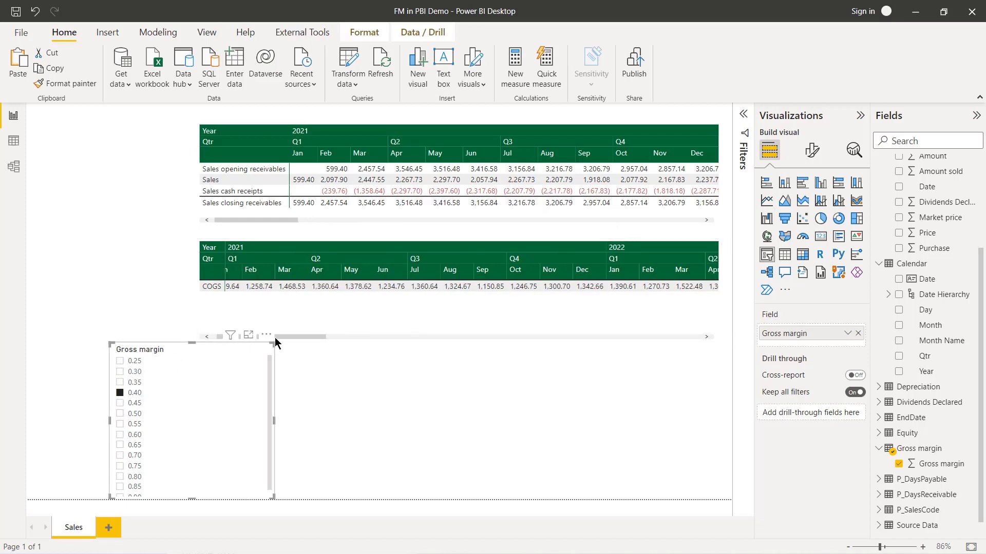
{"action": "left_click_drag", "start_coordinate": [293, 336], "coordinate": [290, 337]}
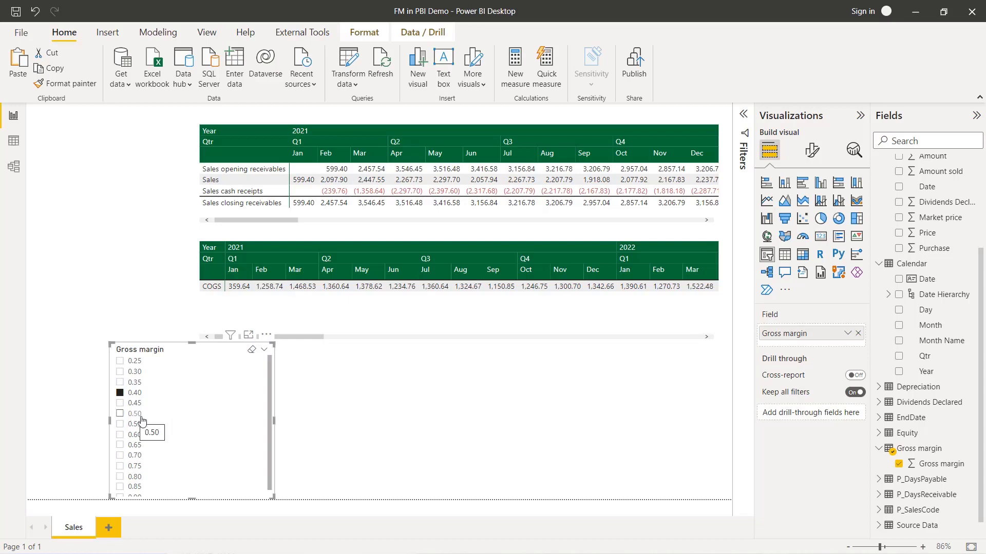
{"action": "left_click", "coordinate": [206, 441]}
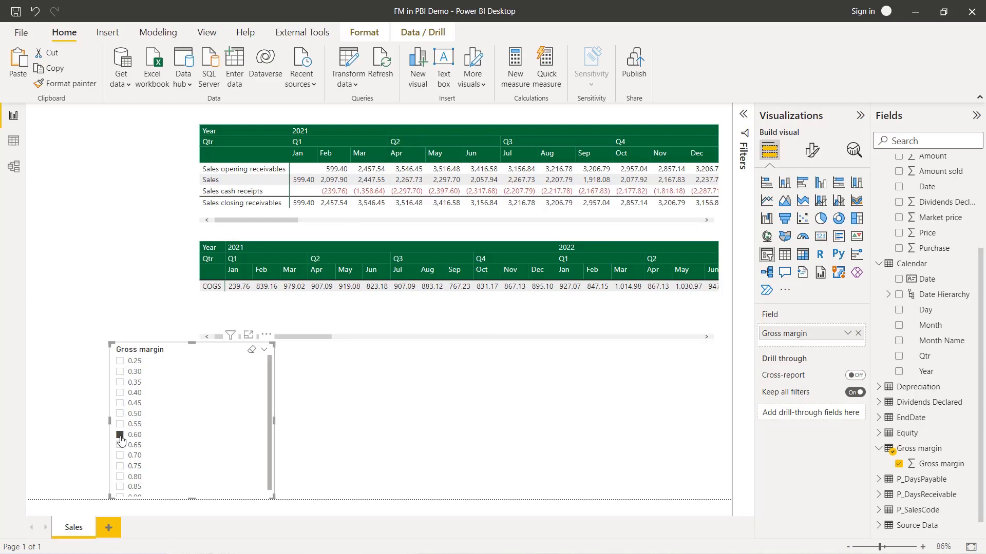
{"action": "left_click", "coordinate": [121, 394]}
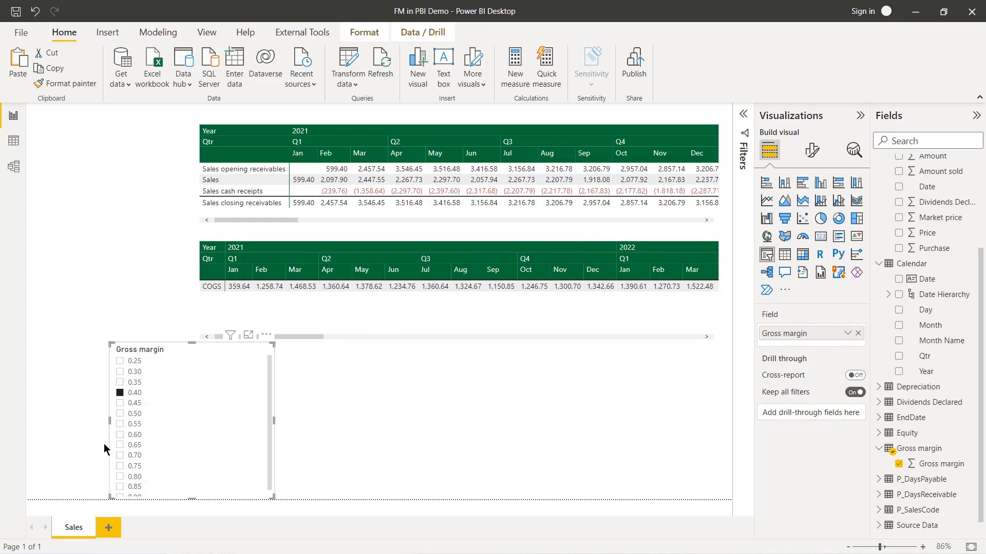
{"action": "left_click", "coordinate": [120, 435]}
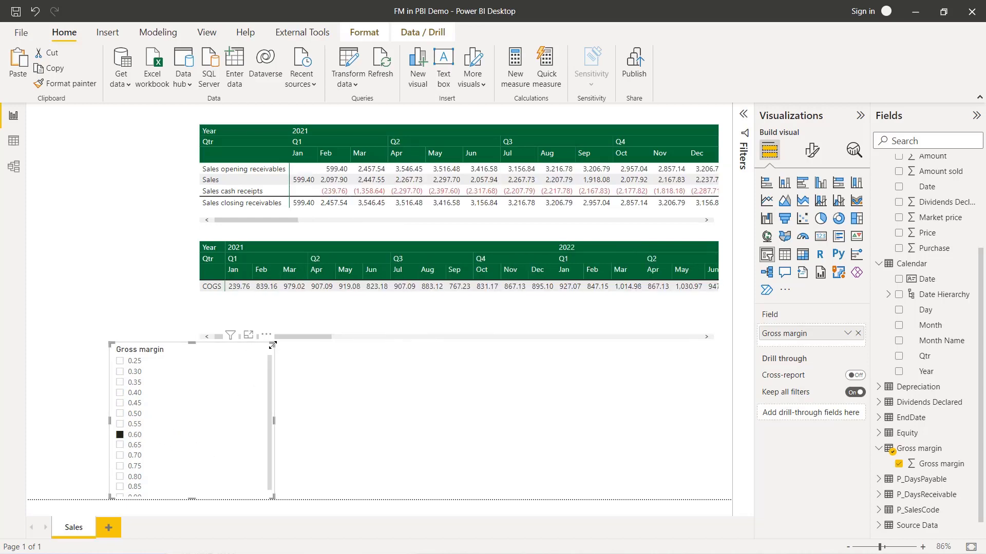
Step: Narrow the Gross margin slicer, move it beside the two matrices, and select 0.40
{"action": "left_click_drag", "start_coordinate": [273, 343], "coordinate": [102, 155]}
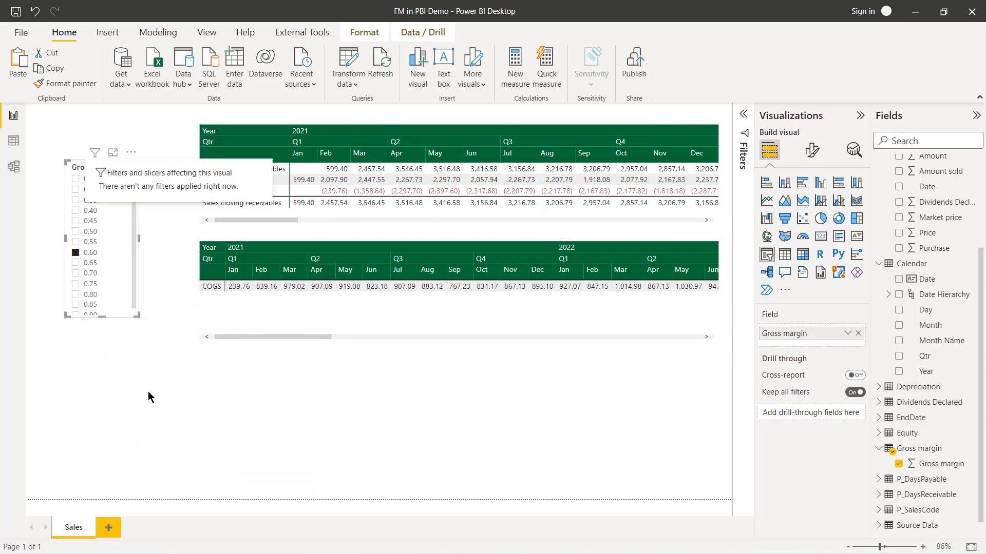
{"action": "left_click", "coordinate": [75, 211]}
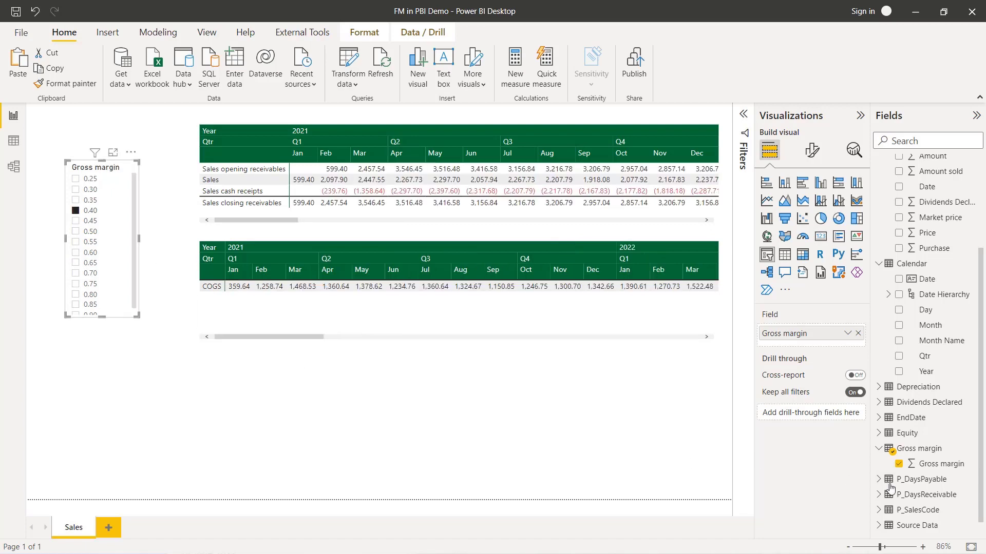
Step: Format the Gross margin column as Percentage and slightly widen its slicer
{"action": "left_click", "coordinate": [941, 463]}
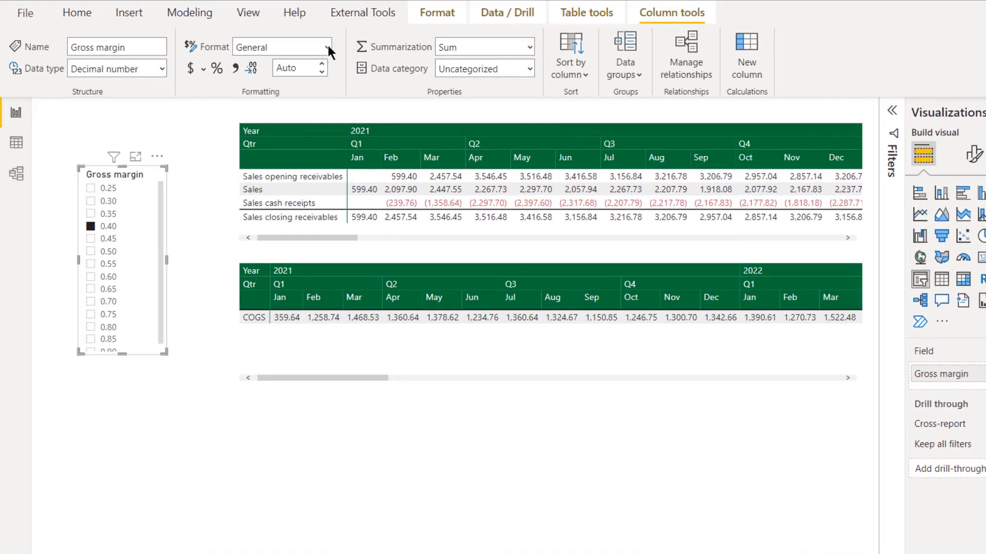
{"action": "left_click", "coordinate": [327, 48]}
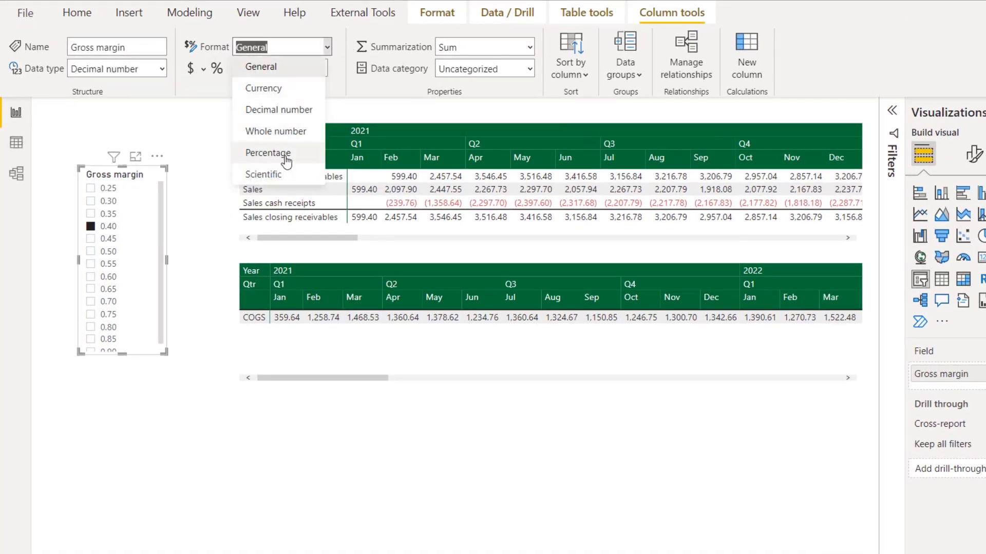
{"action": "left_click", "coordinate": [285, 155]}
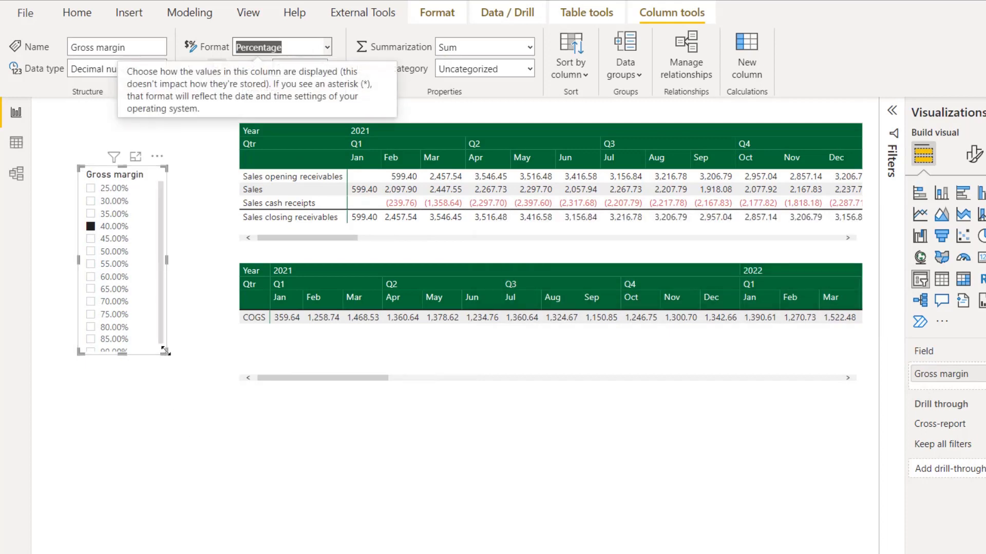
{"action": "mouse_move", "coordinate": [165, 352]}
{"action": "left_mouse_down"}
{"action": "mouse_move", "coordinate": [177, 349]}
{"action": "mouse_move", "coordinate": [160, 343]}
{"action": "mouse_move", "coordinate": [175, 351]}
{"action": "left_mouse_up"}
{"action": "left_click", "coordinate": [165, 409]}
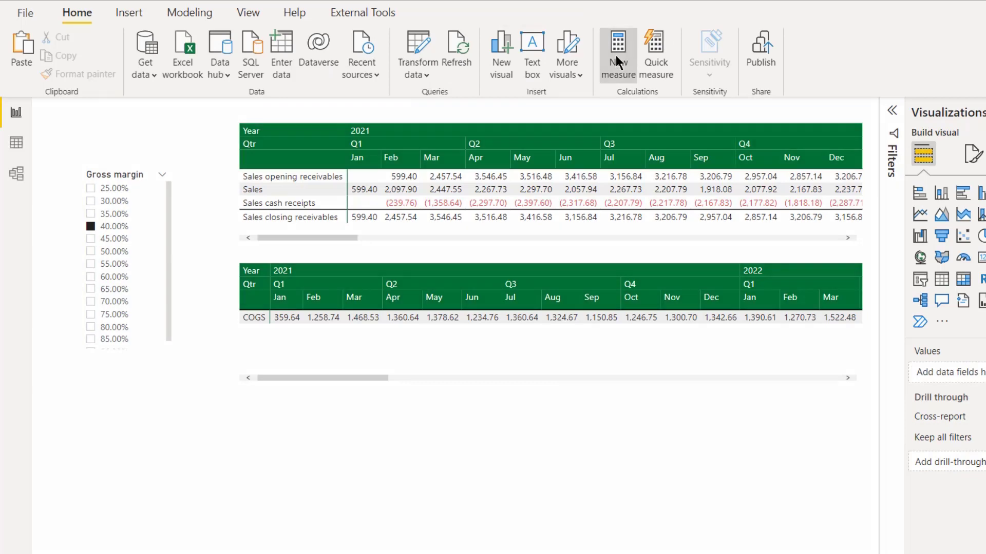
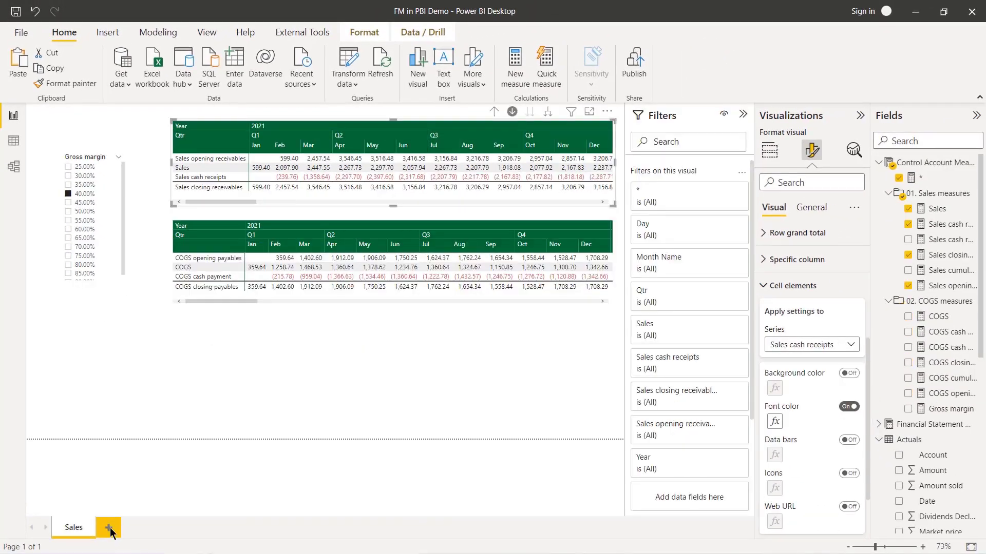
Step: Add a new report page and name it Income Statement
{"action": "left_click", "coordinate": [109, 527]}
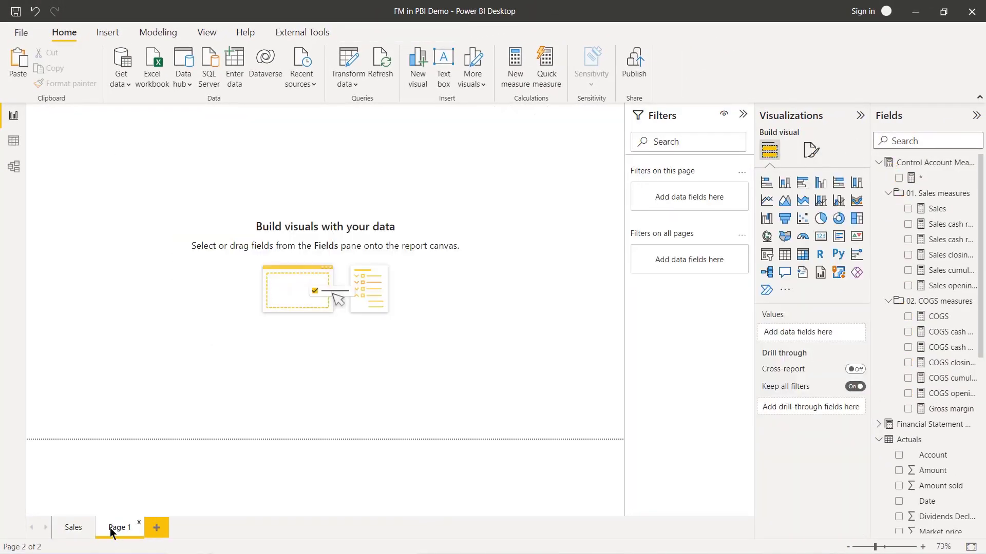
{"action": "double_click", "coordinate": [112, 527]}
{"action": "type", "text": "Income"}
{"action": "type", "text": " Statem"}
{"action": "type", "text": "ent"}
{"action": "key", "text": "Return"}
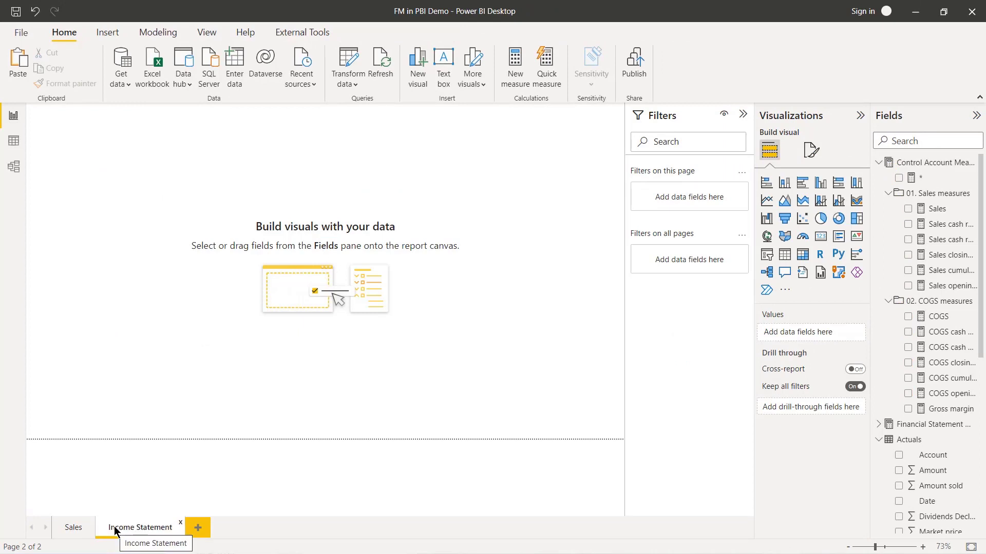
Step: Copy the COGS payables matrix from the Sales page onto the Income Statement page
{"action": "left_click", "coordinate": [70, 529]}
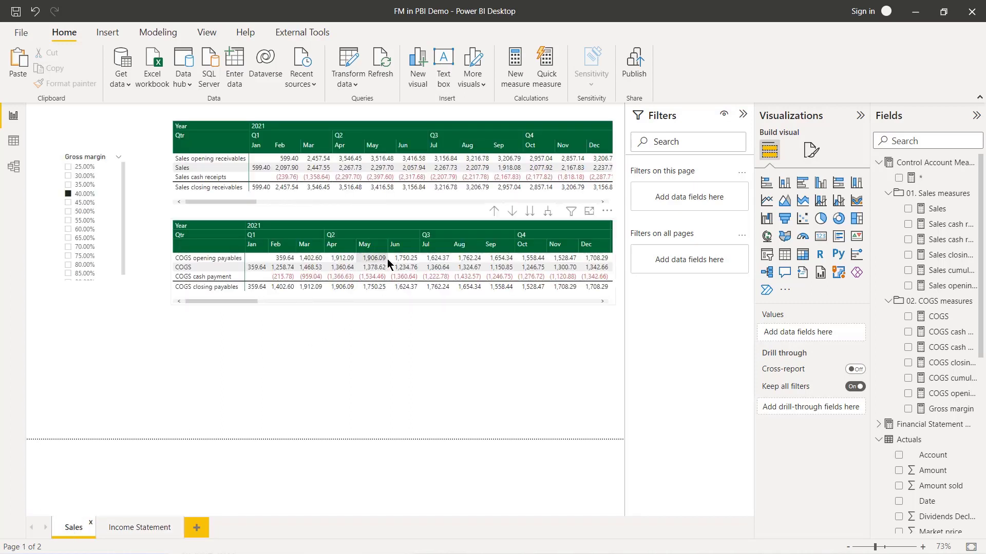
{"action": "right_click", "coordinate": [419, 227]}
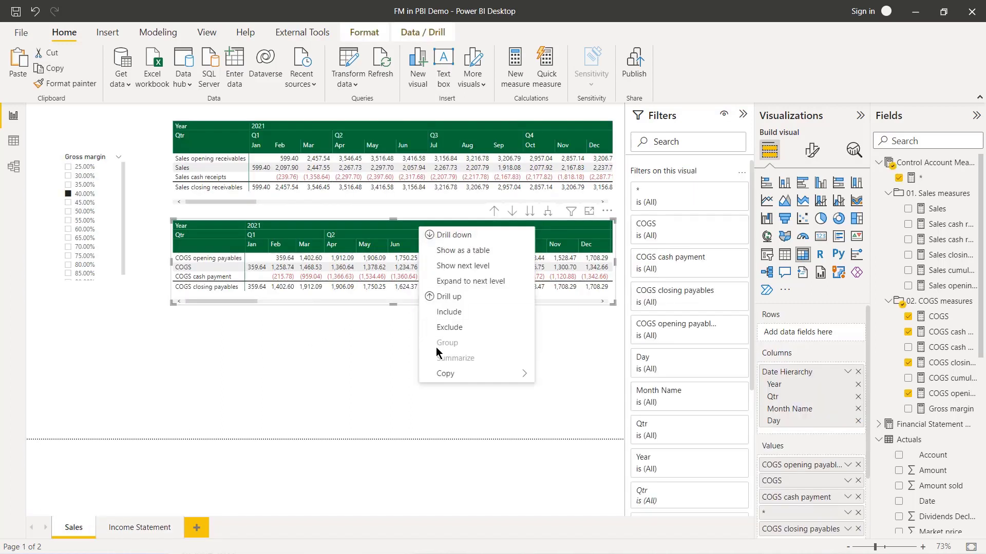
{"action": "mouse_move", "coordinate": [445, 374]}
{"action": "left_click", "coordinate": [588, 405]}
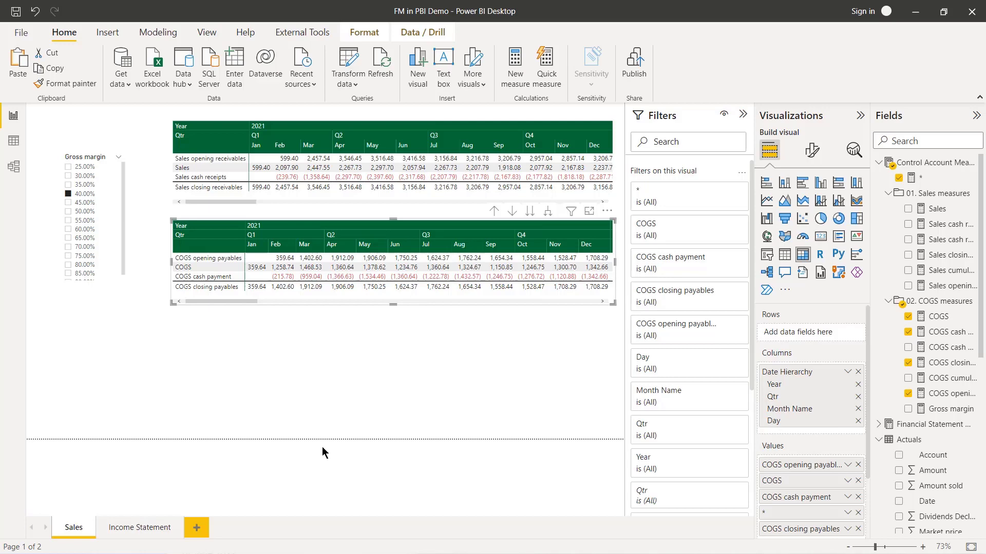
{"action": "left_click", "coordinate": [159, 527]}
{"action": "key", "text": "ctrl+v"}
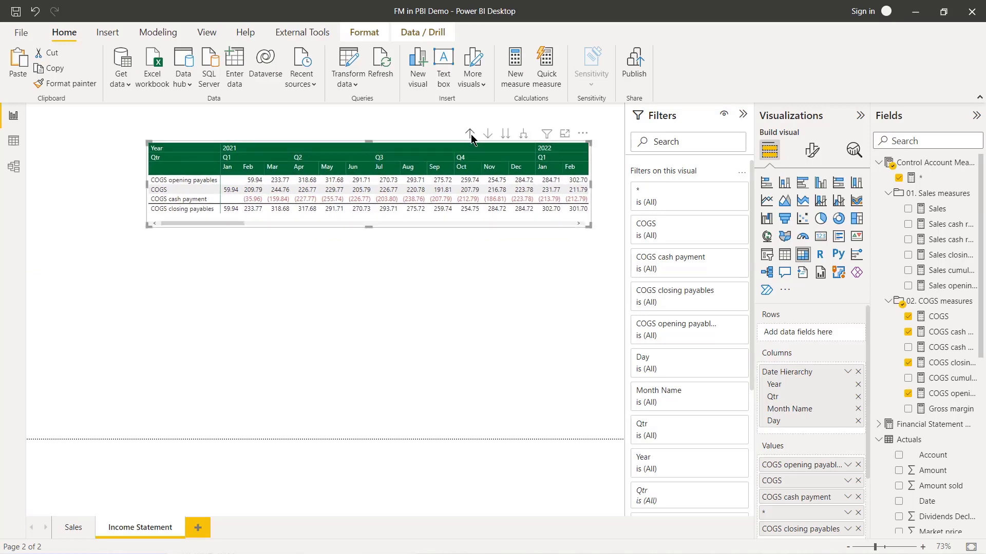
Step: Remove all COGS measures from the pasted matrix's values, keeping only the * measure
{"action": "left_click", "coordinate": [858, 464]}
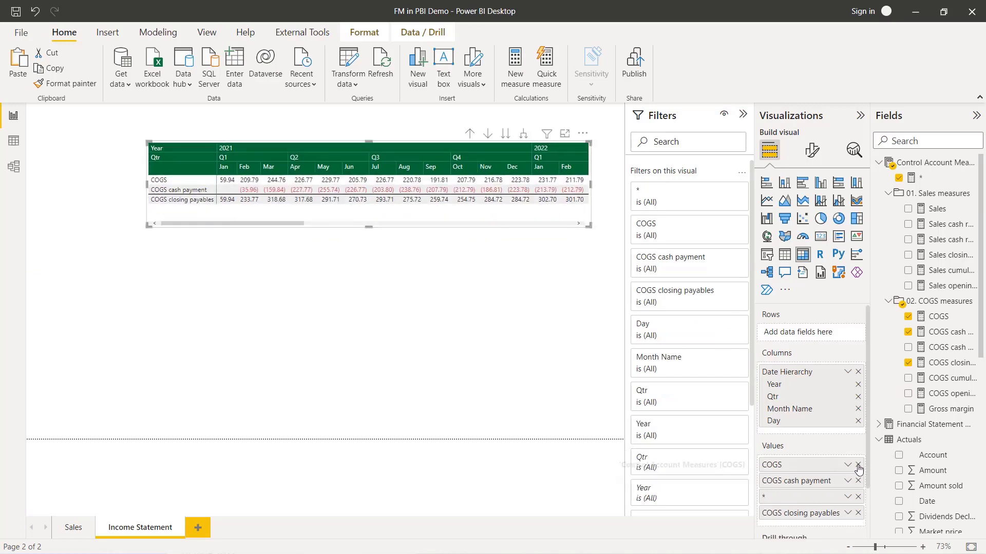
{"action": "left_click", "coordinate": [857, 464]}
{"action": "left_click", "coordinate": [858, 464]}
{"action": "left_click", "coordinate": [857, 481]}
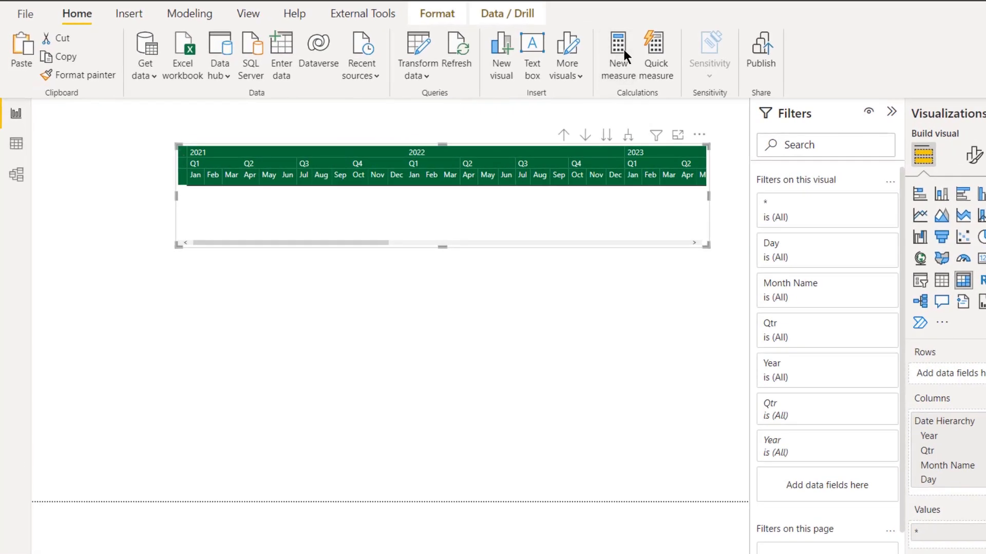
Step: Create a new measure defined as Revenue = [Sales]
{"action": "left_click", "coordinate": [618, 51]}
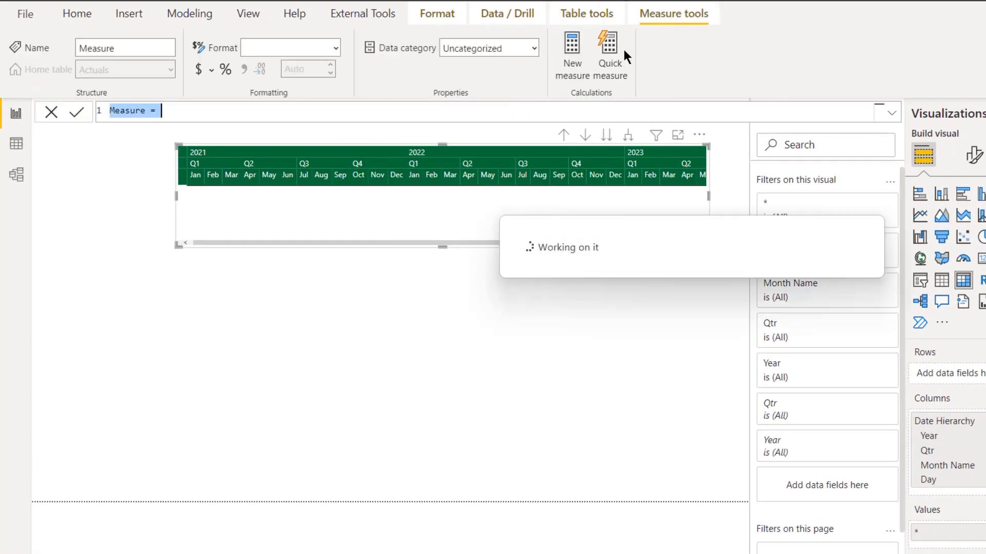
{"action": "type", "text": "Revenue ="}
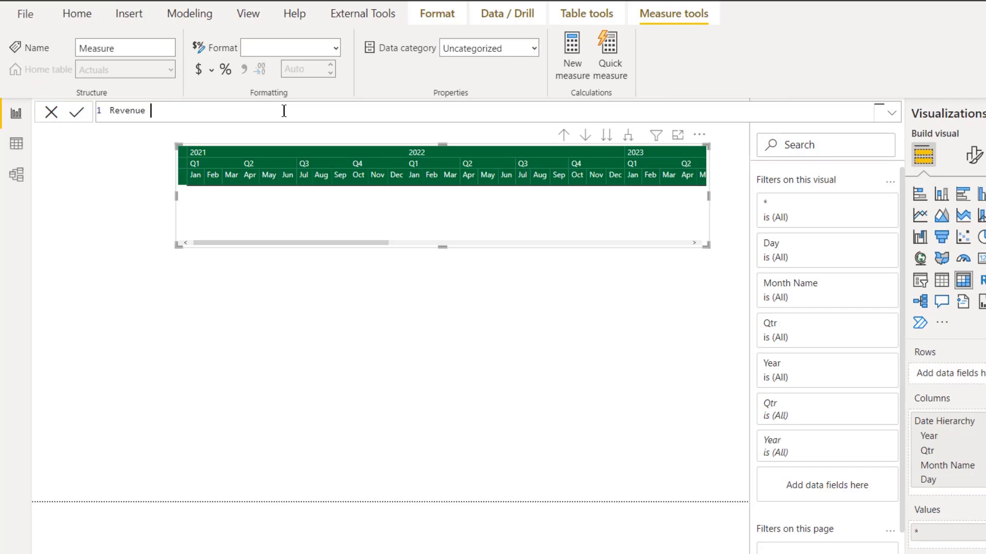
{"action": "key", "text": "shift+Return"}
{"action": "type", "text": "["}
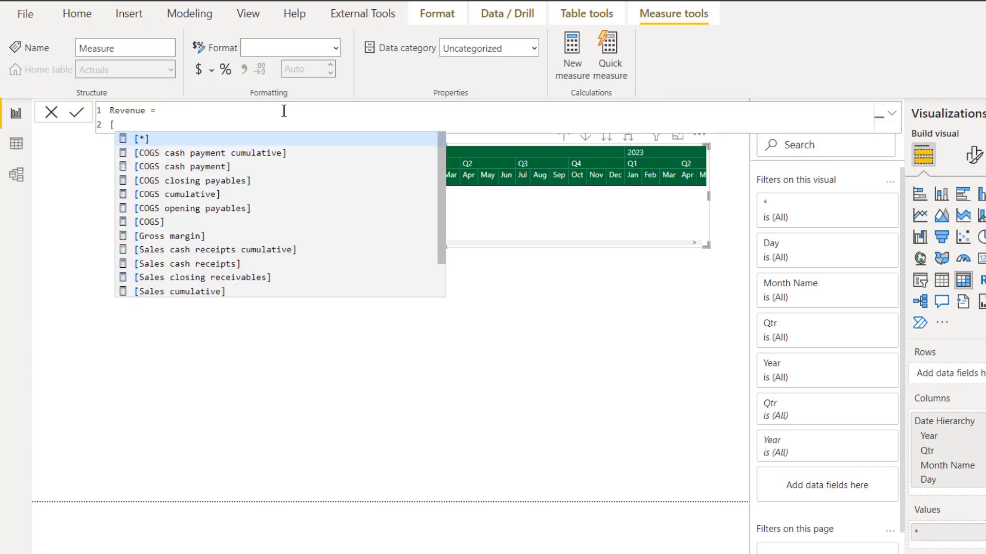
{"action": "type", "text": "Sales]"}
{"action": "left_click", "coordinate": [76, 112]}
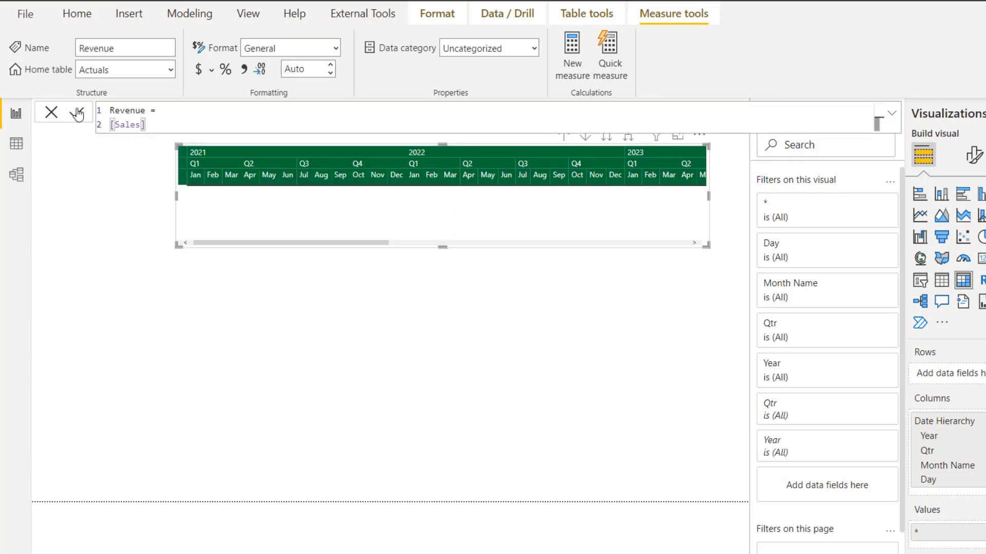
Step: Create a new measure defined as COGS IS = -[COGS]
{"action": "left_click", "coordinate": [576, 44]}
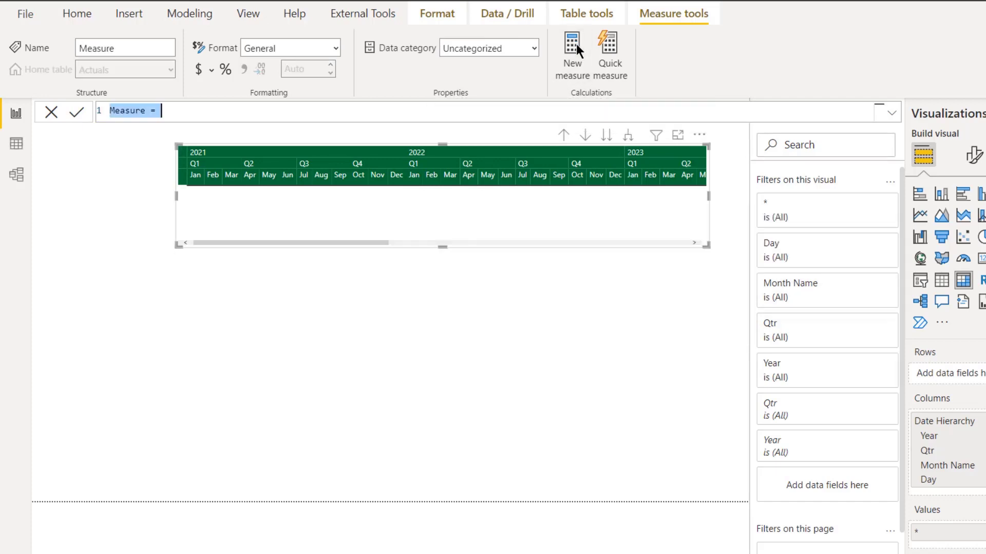
{"action": "type", "text": "COGS"}
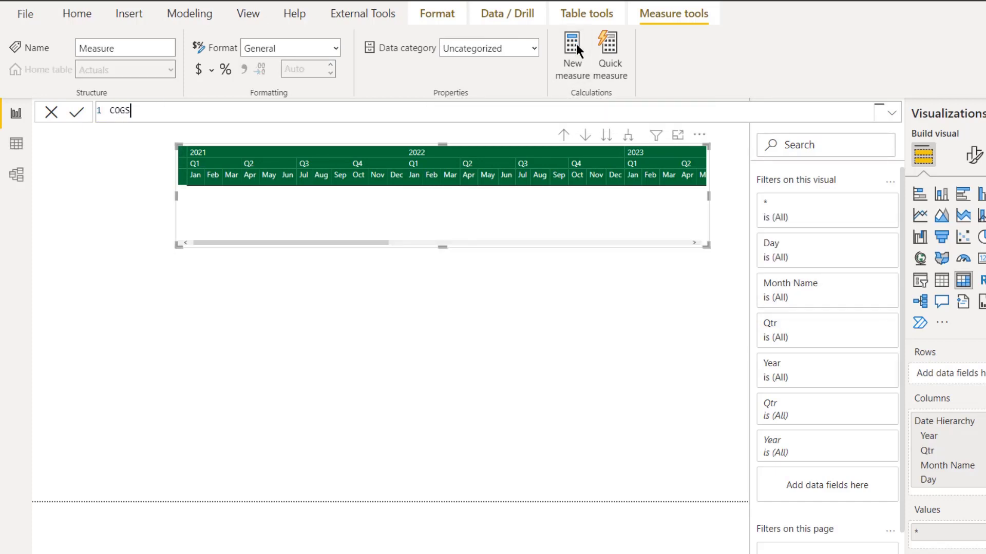
{"action": "type", "text": " IS ="}
{"action": "key", "text": "shift+Return"}
{"action": "type", "text": "["}
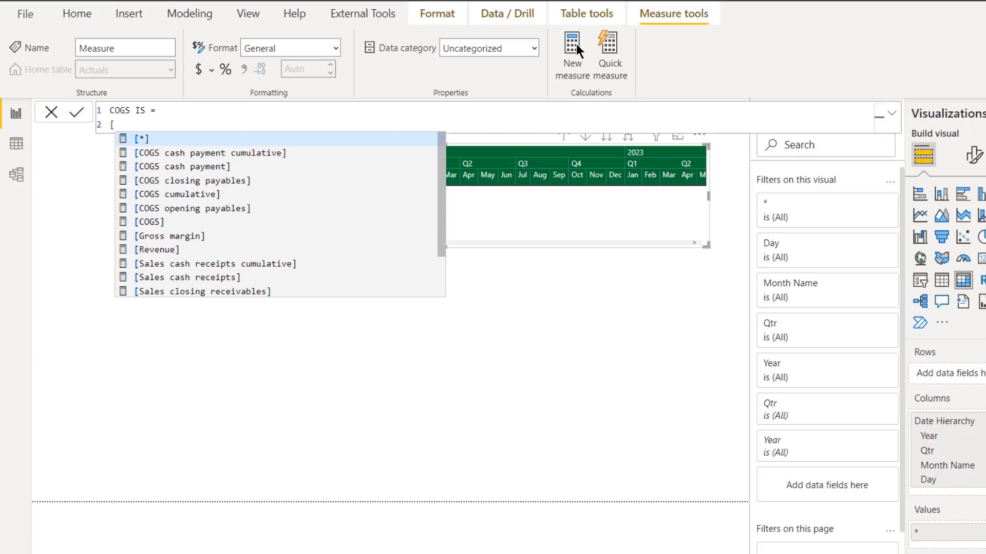
{"action": "key", "text": "BackSpace"}
{"action": "type", "text": "-["}
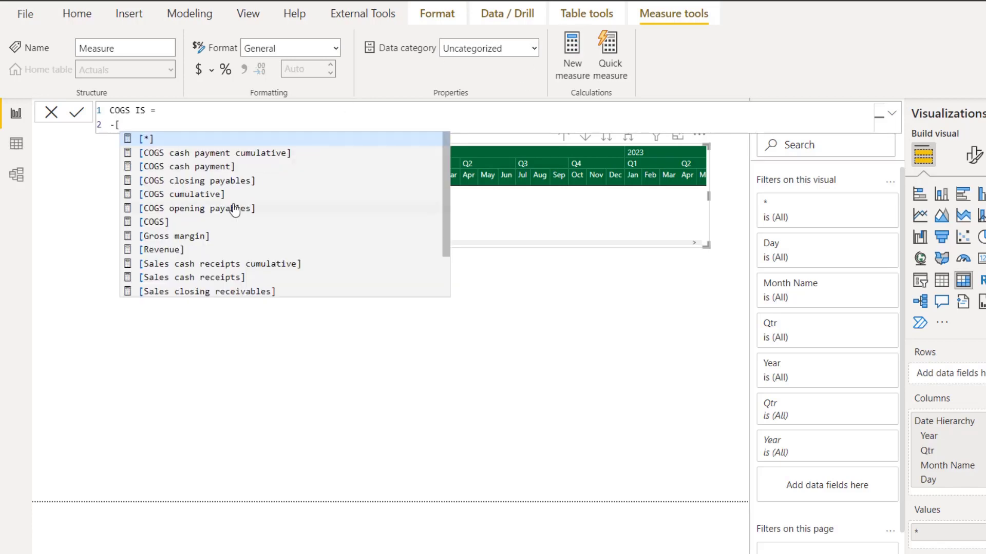
{"action": "left_click", "coordinate": [156, 222]}
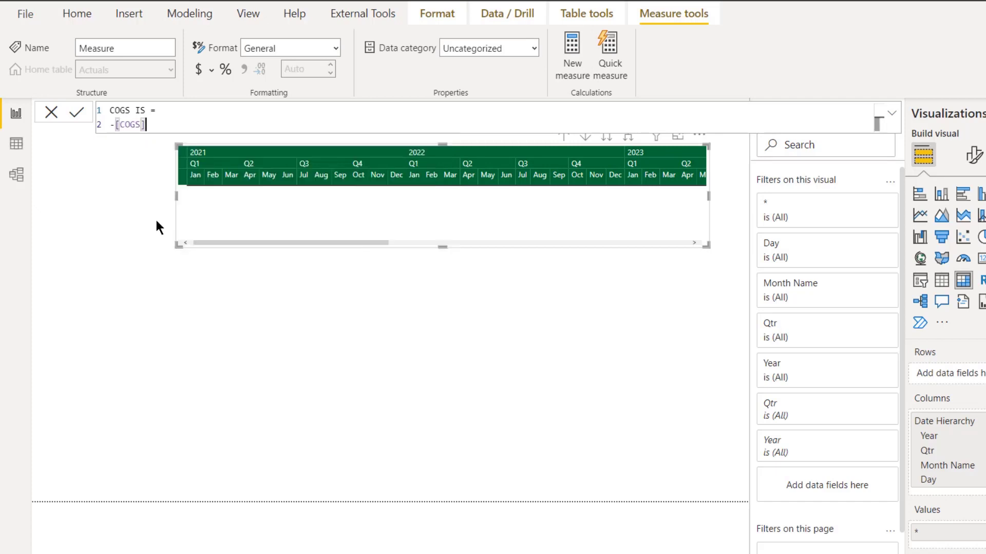
{"action": "left_click", "coordinate": [77, 114]}
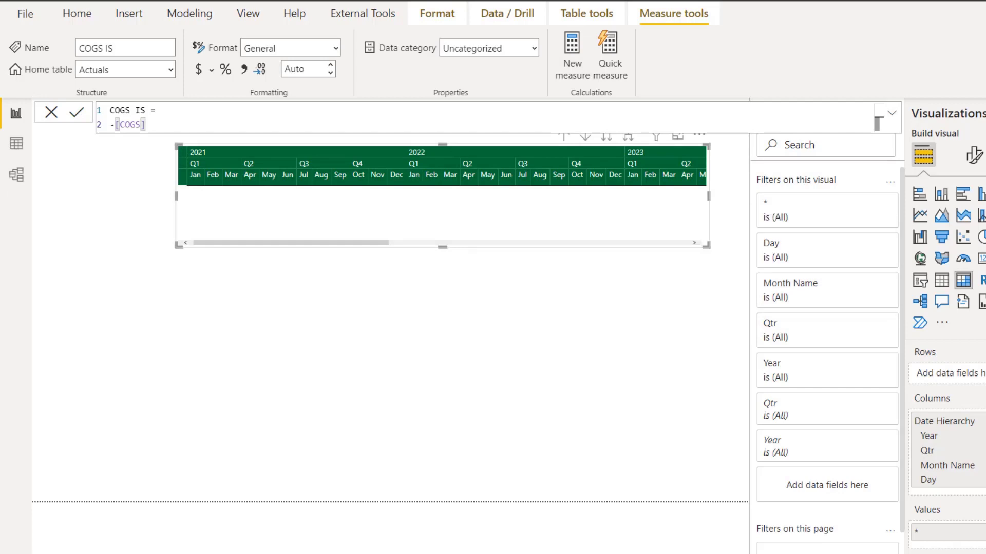
Step: Create a new measure defined as Gross profit = [Revenue] + [COGS IS]
{"action": "left_click", "coordinate": [572, 54]}
{"action": "type", "text": "G"}
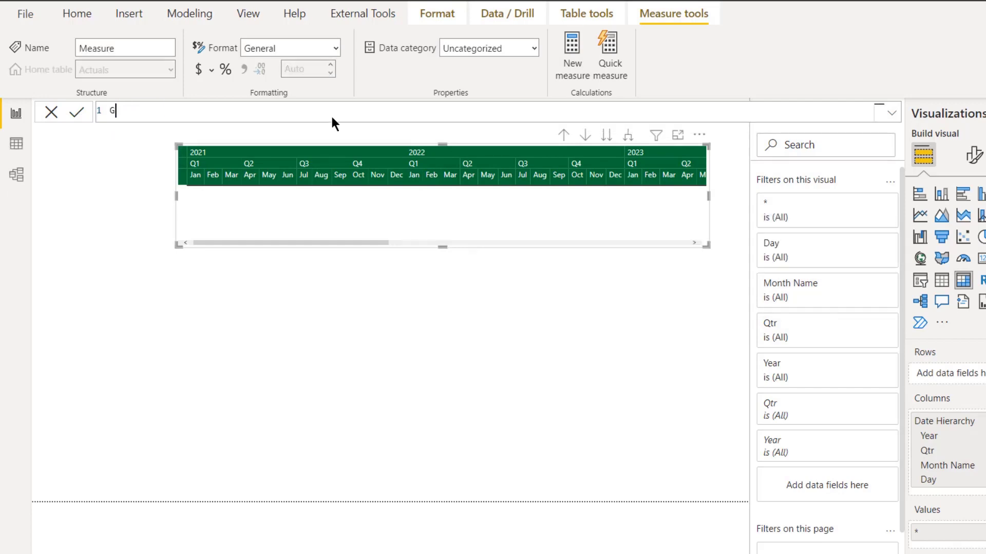
{"action": "type", "text": "ross profit ="}
{"action": "key", "text": "shift+Return"}
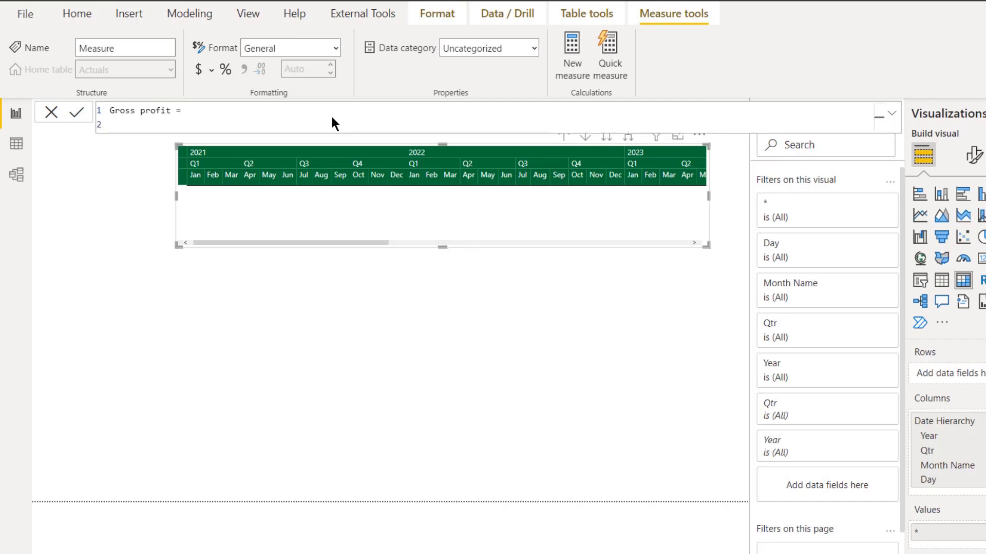
{"action": "type", "text": "[re"}
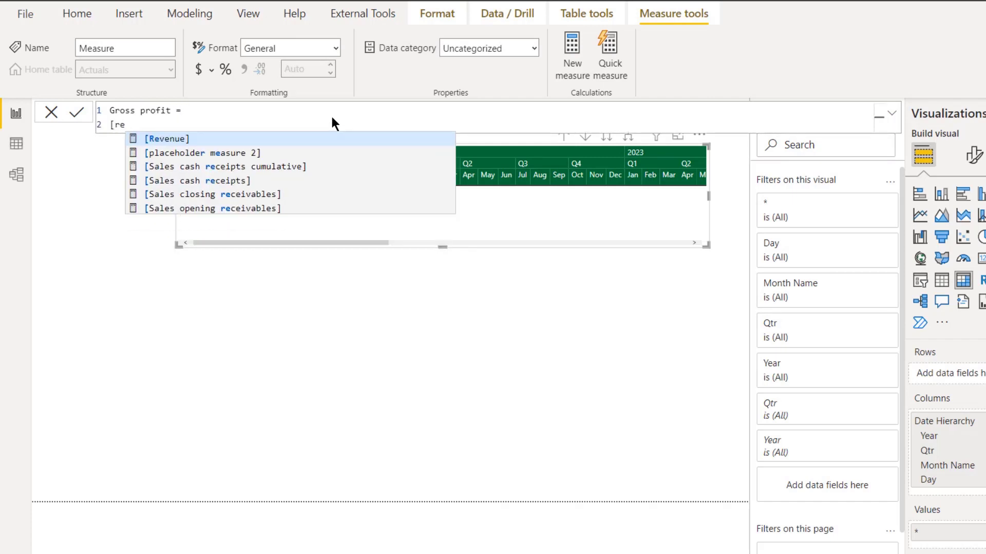
{"action": "key", "text": "Tab"}
{"action": "type", "text": "+ "}
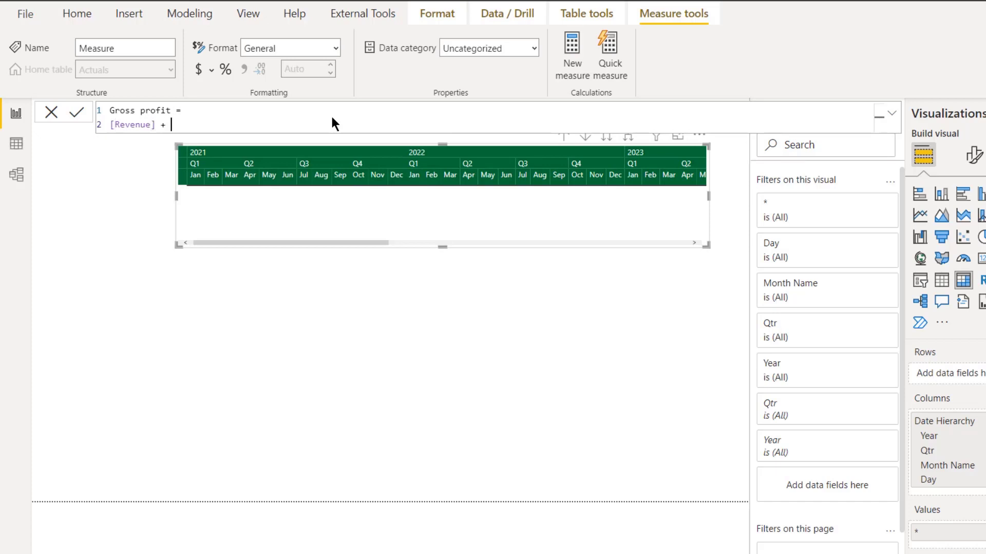
{"action": "type", "text": "[co"}
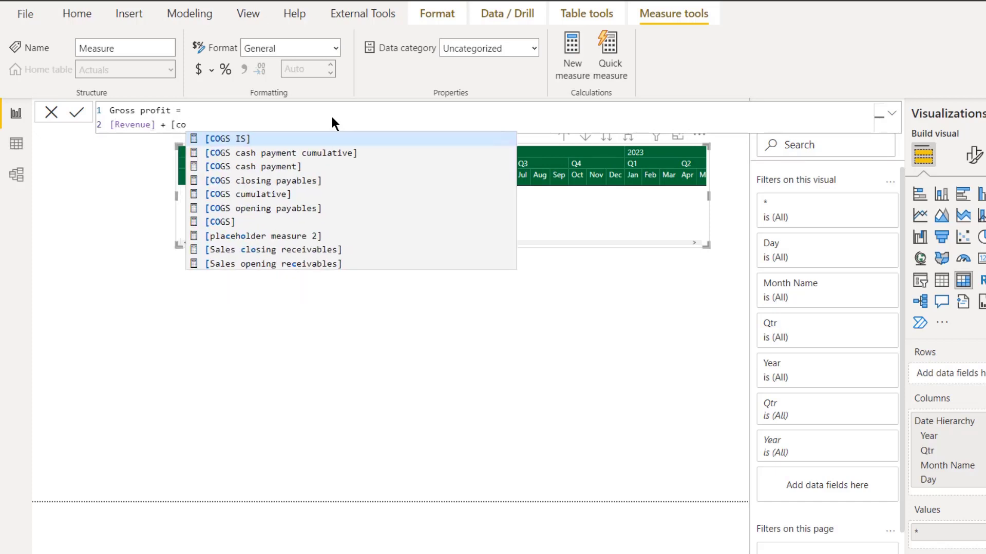
{"action": "key", "text": "Tab"}
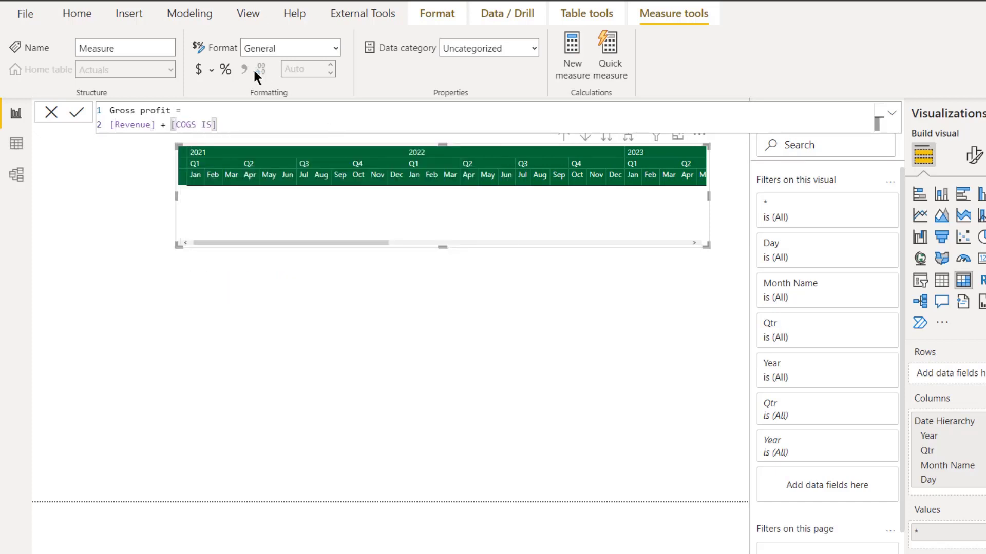
{"action": "left_click", "coordinate": [79, 119]}
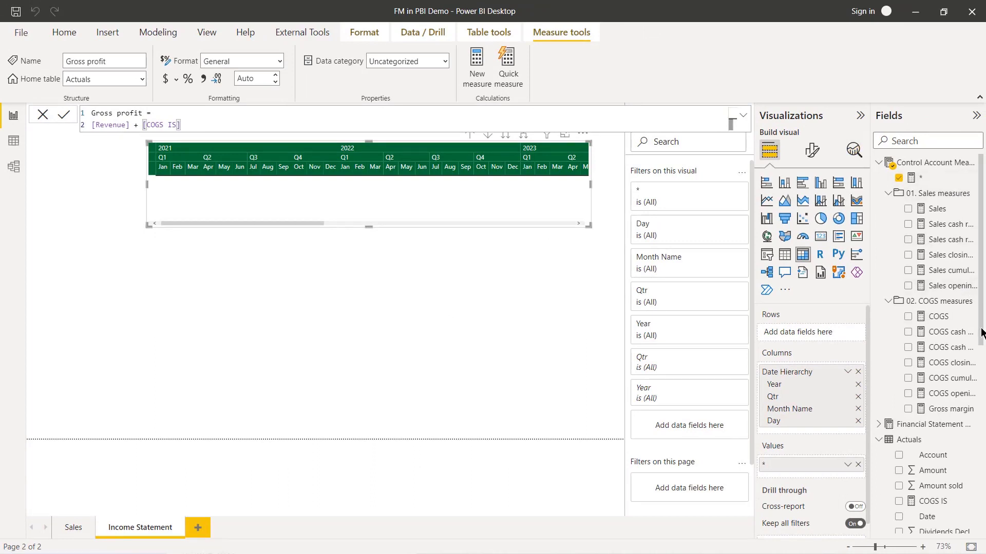
Step: Add Revenue, COGS IS and Gross profit to the matrix's values, placing the * measure between COGS IS and Gross profit
{"action": "left_click_drag", "start_coordinate": [982, 328], "coordinate": [979, 391]}
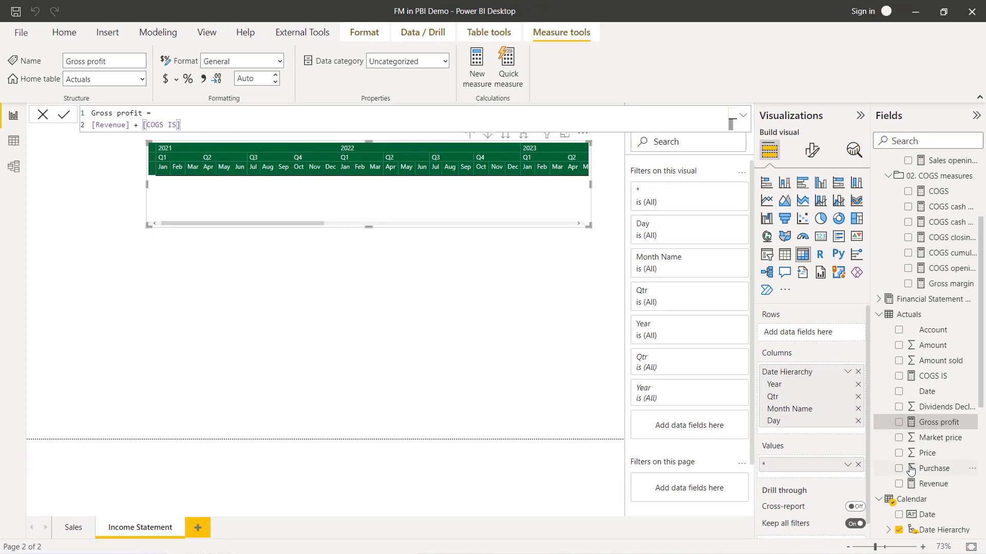
{"action": "left_click_drag", "start_coordinate": [926, 484], "coordinate": [810, 454]}
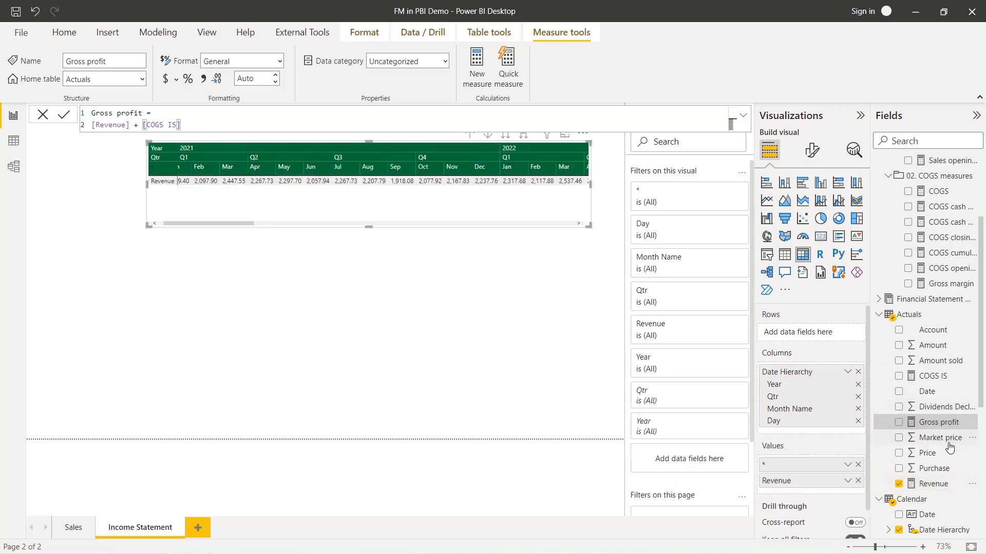
{"action": "left_click_drag", "start_coordinate": [917, 385], "coordinate": [826, 485]}
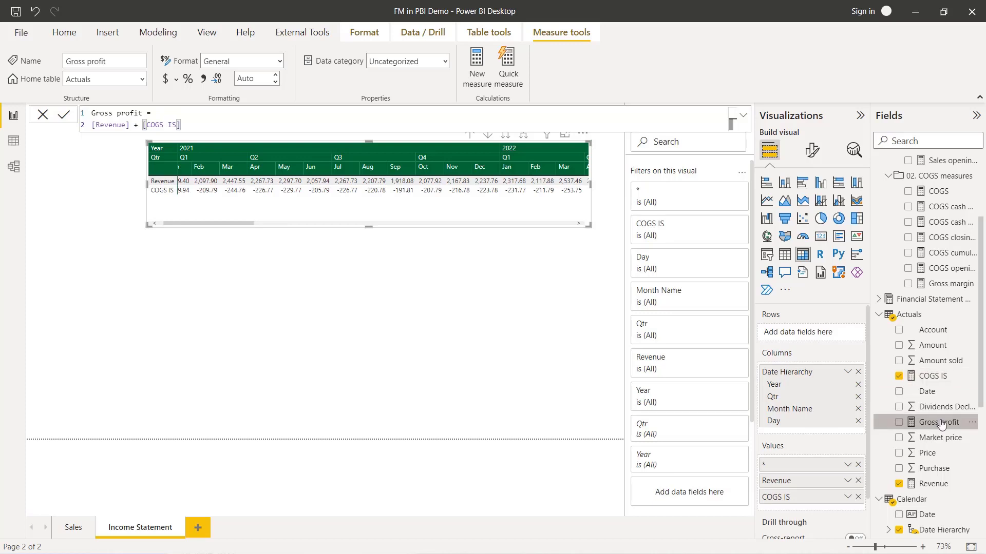
{"action": "left_click_drag", "start_coordinate": [938, 422], "coordinate": [814, 504]}
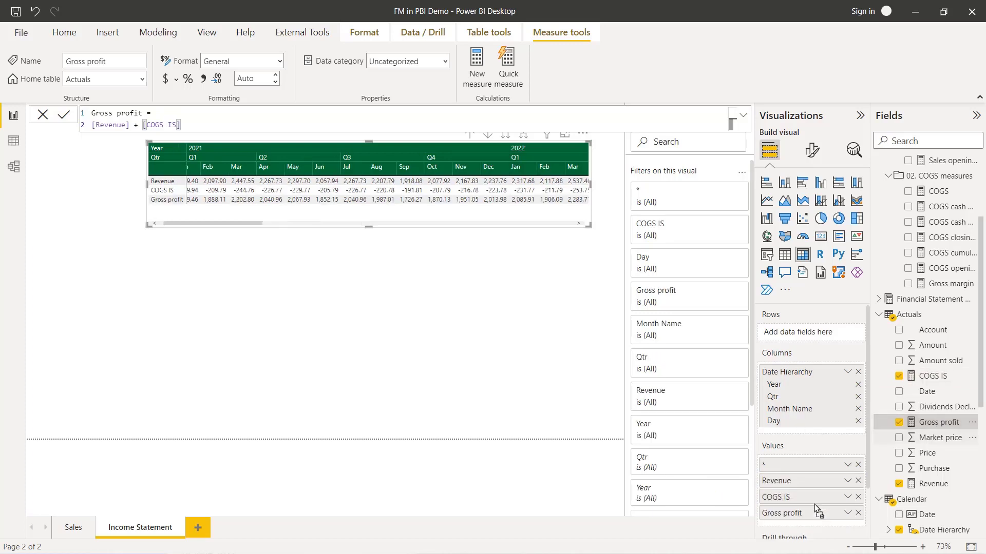
{"action": "left_click_drag", "start_coordinate": [800, 465], "coordinate": [804, 505]}
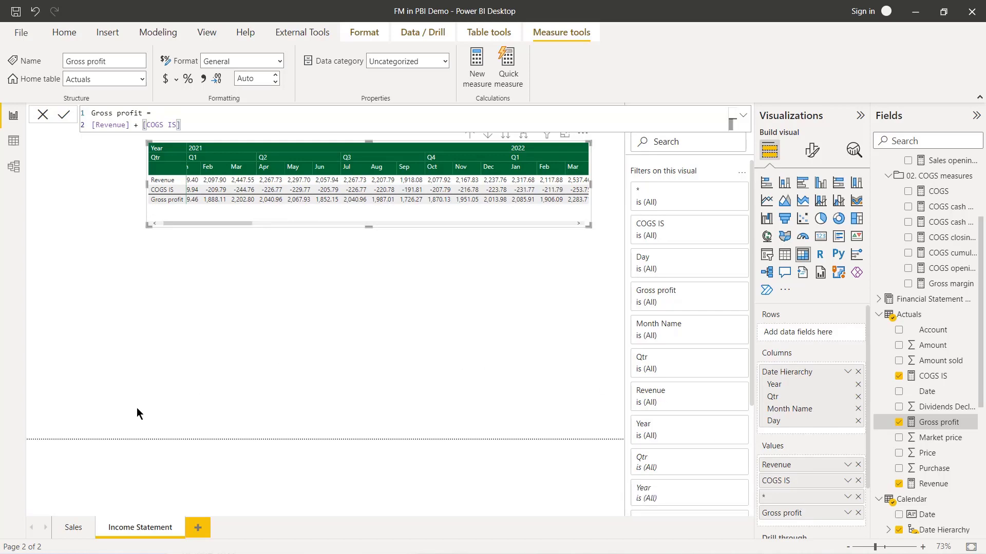
Step: Set the Gross margin slicer on the Sales page to 40.00%
{"action": "left_click", "coordinate": [65, 536]}
{"action": "left_click", "coordinate": [104, 257]}
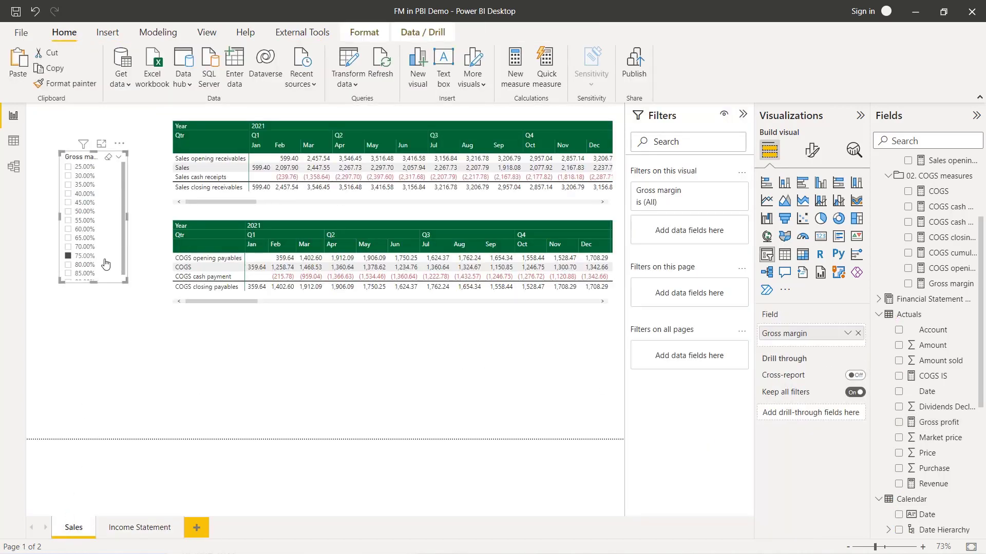
{"action": "left_click", "coordinate": [85, 194]}
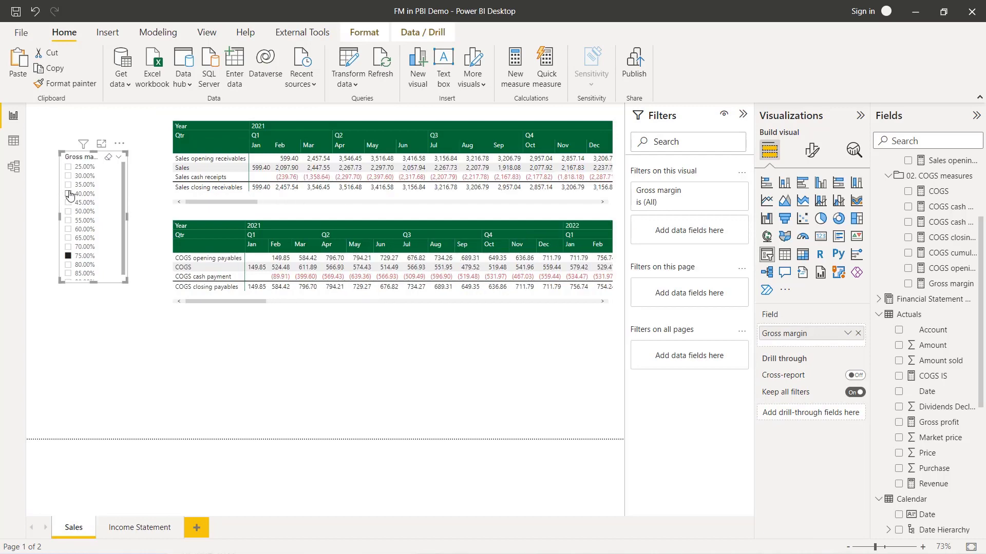
Step: Copy the Gross margin slicer from the Sales page onto the Income Statement page and keep the two in sync
{"action": "right_click", "coordinate": [104, 232]}
{"action": "mouse_move", "coordinate": [168, 350]}
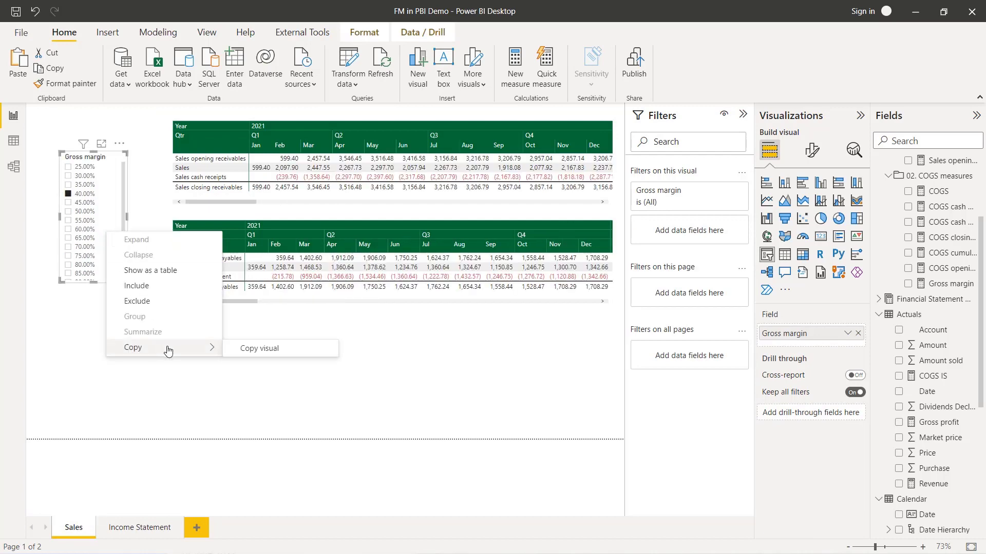
{"action": "left_click", "coordinate": [268, 348]}
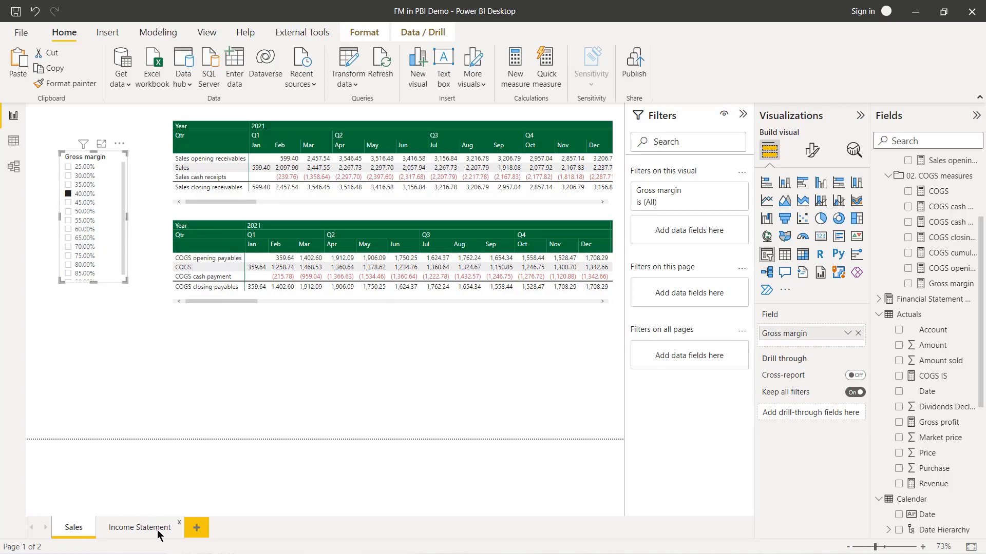
{"action": "left_click", "coordinate": [140, 528]}
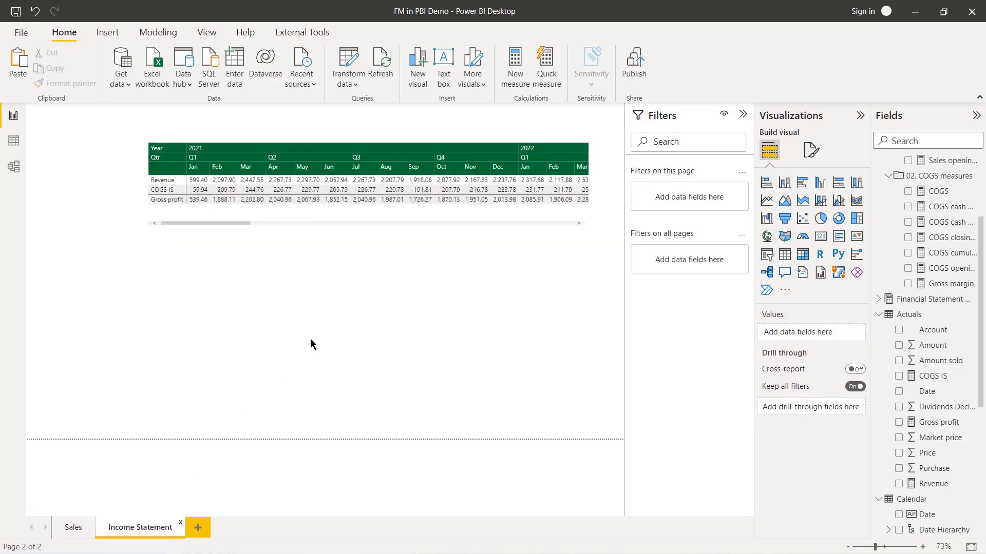
{"action": "key", "text": "ctrl+v"}
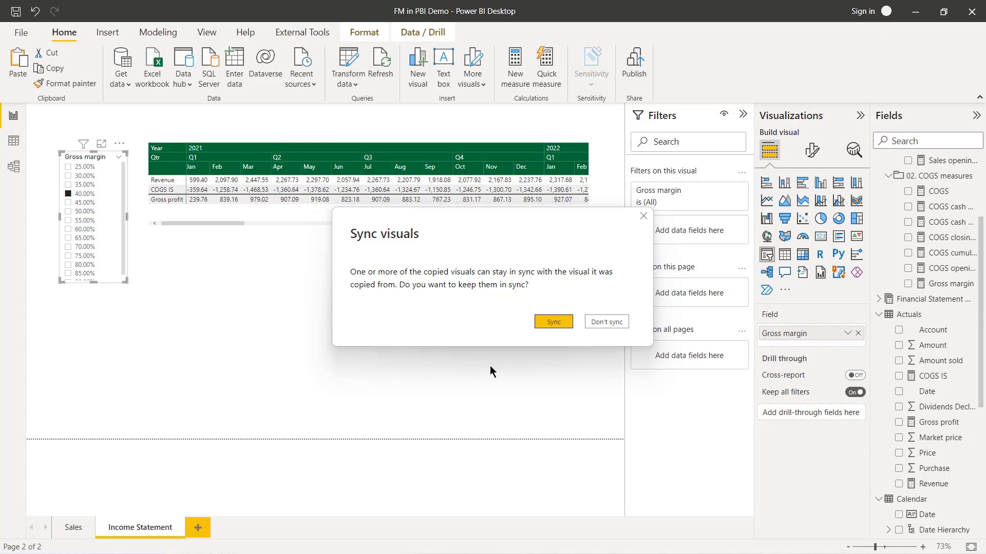
{"action": "left_click", "coordinate": [552, 323]}
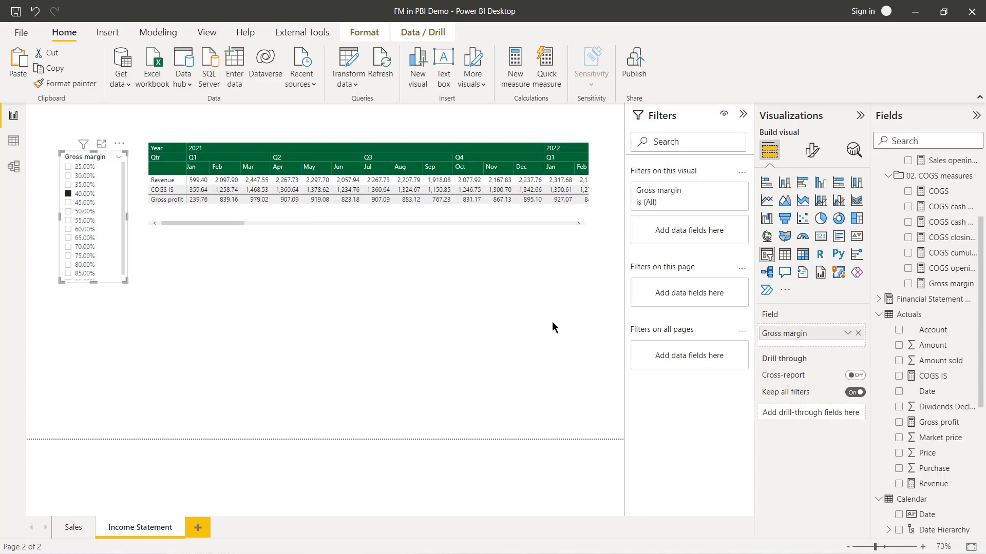
Step: Turn on font color in the Income Statement matrix's cell elements for the COGS IS series and open its conditional formatting
{"action": "left_click", "coordinate": [518, 149]}
{"action": "left_click", "coordinate": [811, 154]}
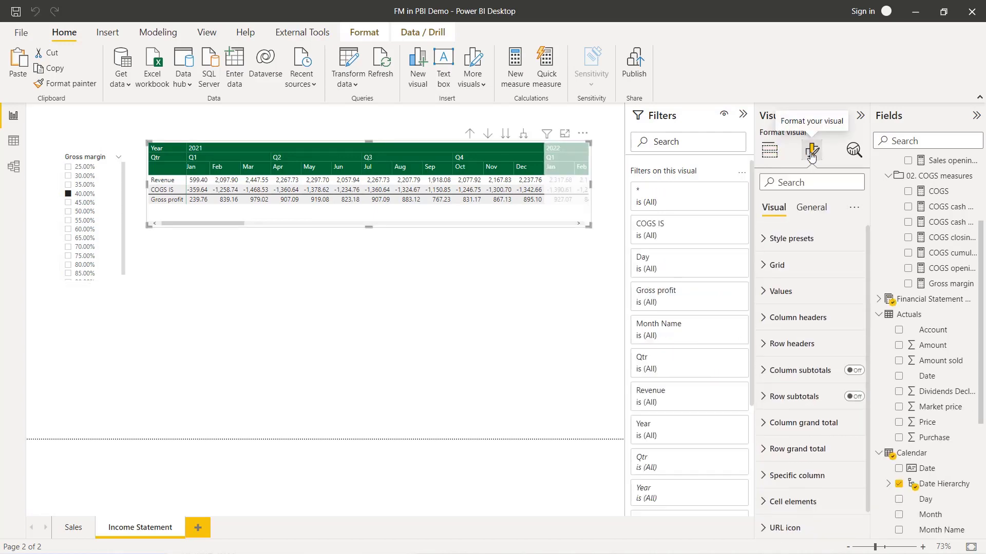
{"action": "scroll", "coordinate": [868, 279], "scroll_direction": "down", "scroll_amount": 1}
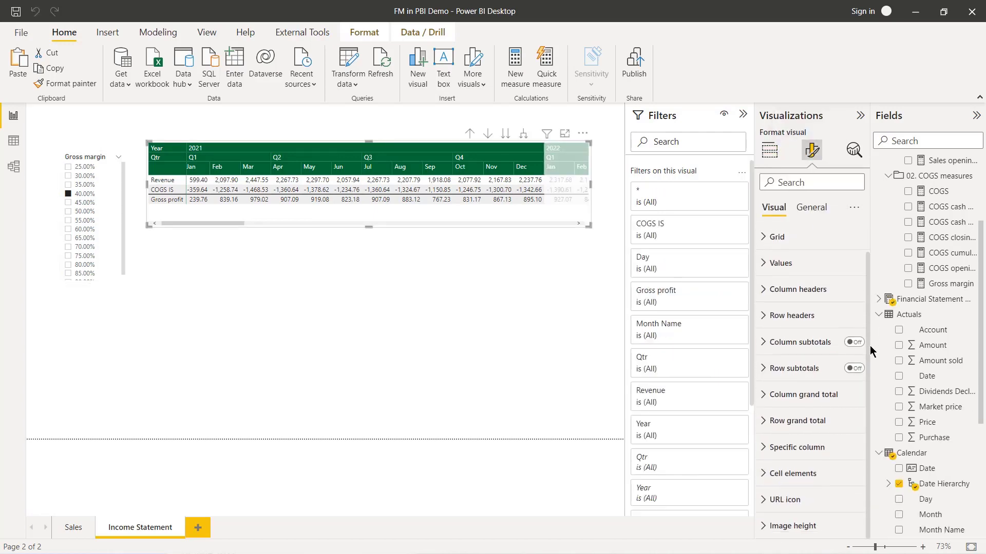
{"action": "left_click", "coordinate": [764, 472]}
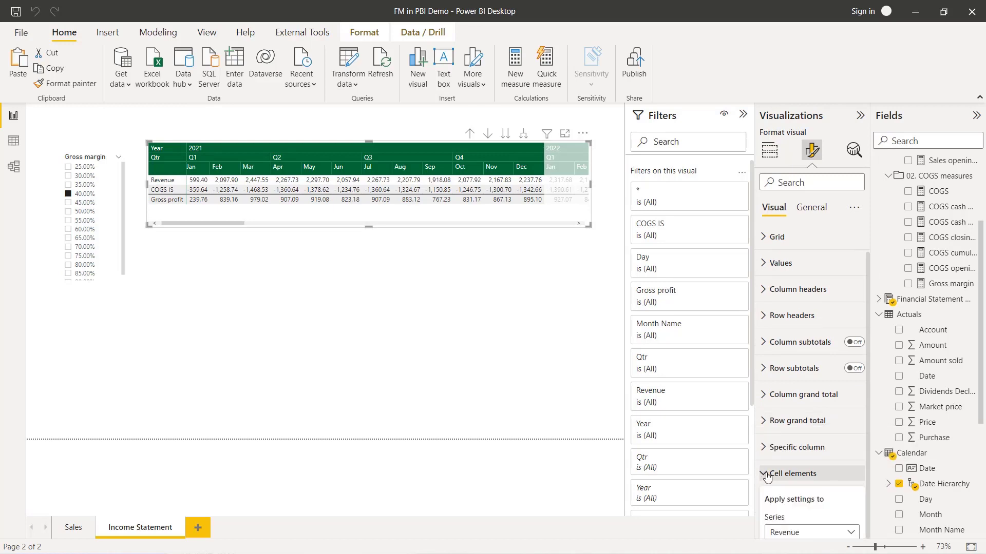
{"action": "scroll", "coordinate": [801, 400], "scroll_direction": "down", "scroll_amount": 5}
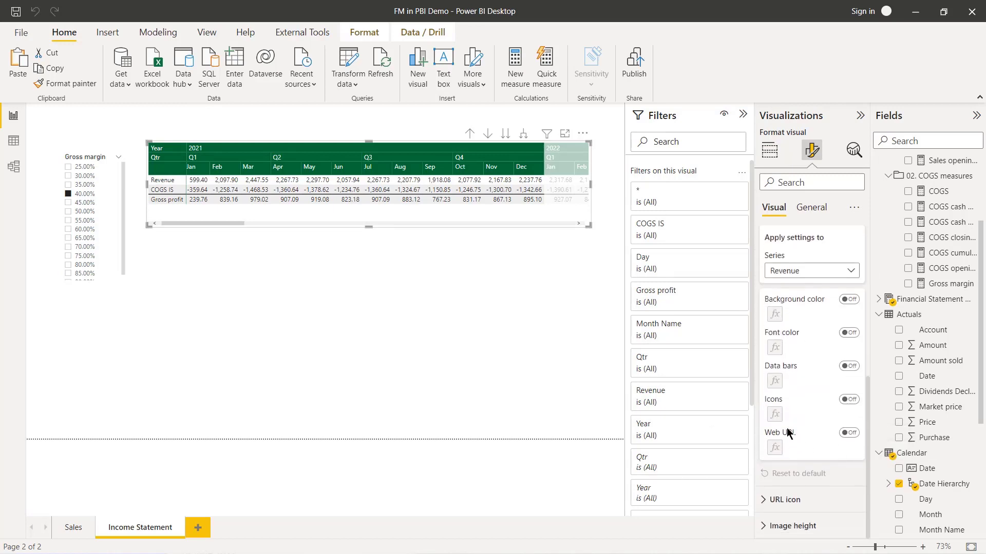
{"action": "left_click", "coordinate": [851, 271]}
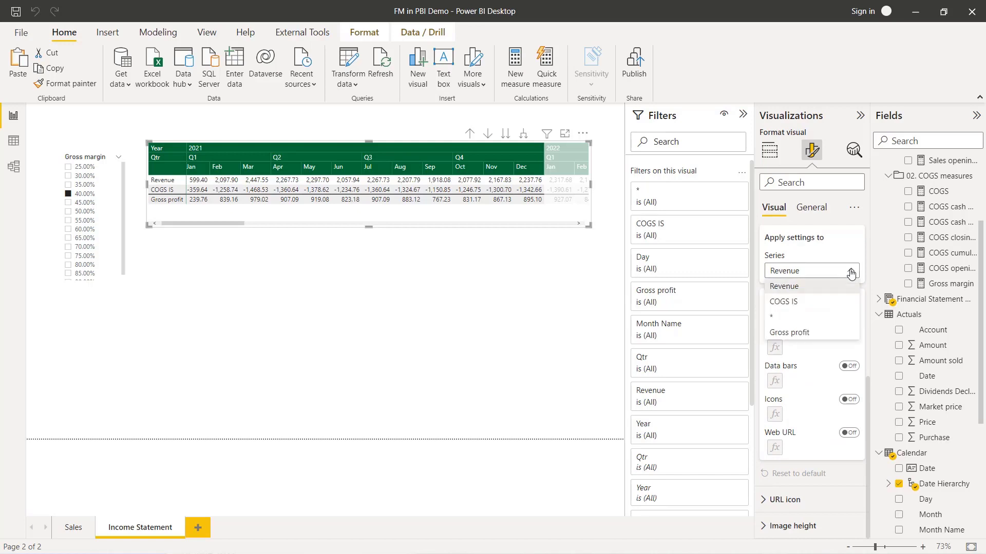
{"action": "left_click", "coordinate": [797, 302]}
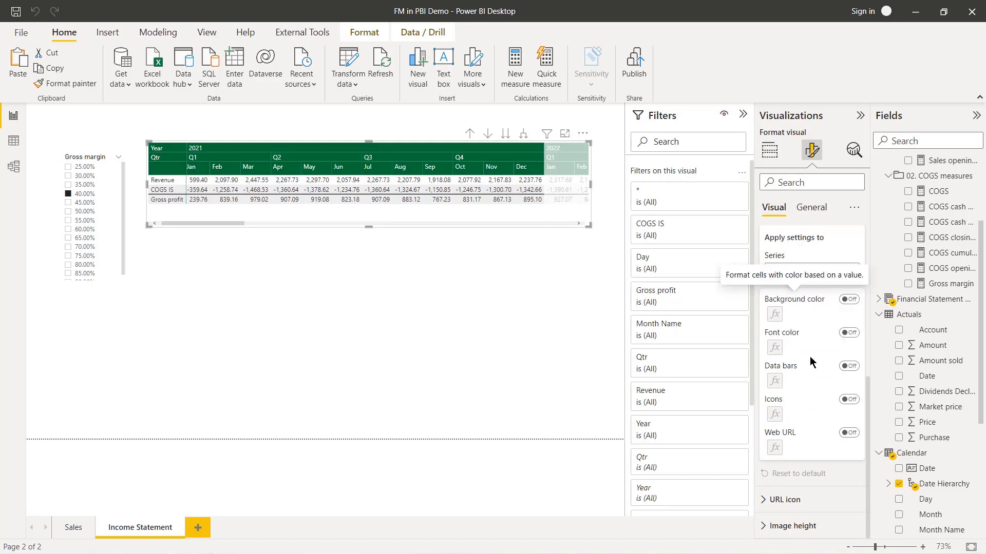
{"action": "left_click", "coordinate": [850, 335]}
{"action": "left_click", "coordinate": [775, 347]}
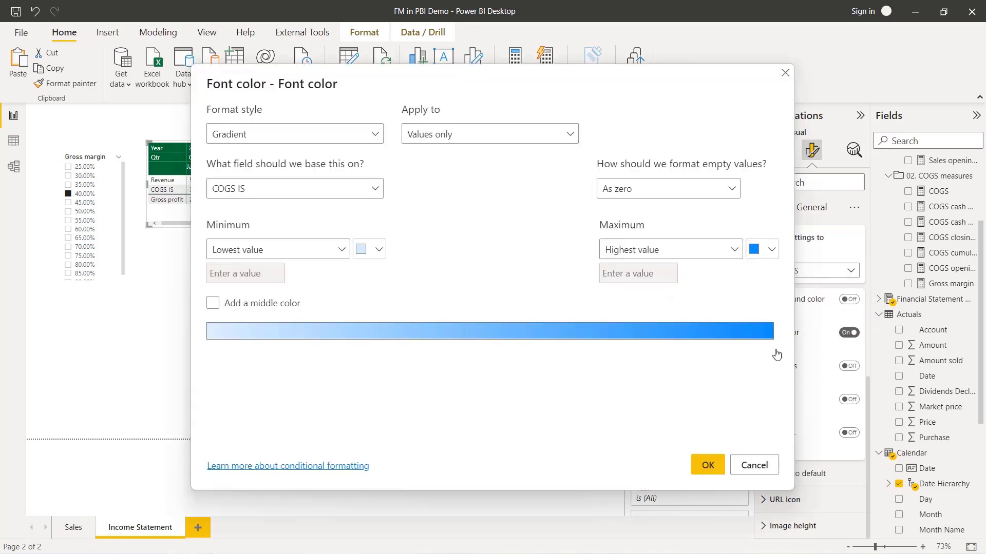
Step: Format the COGS IS font color by rules, coloring values from Min to less than 0, as numbers, red
{"action": "left_click", "coordinate": [378, 137]}
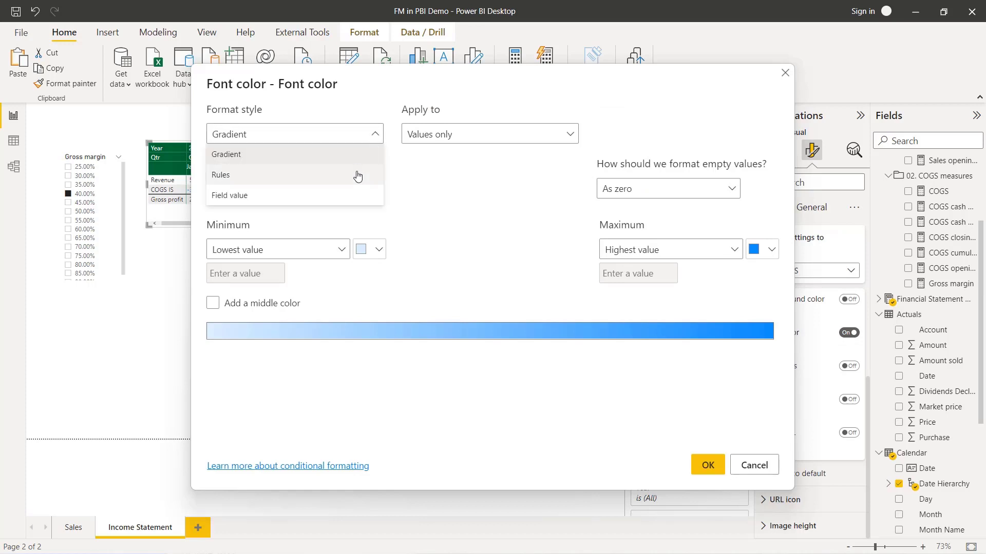
{"action": "left_click", "coordinate": [358, 178]}
{"action": "left_click", "coordinate": [332, 246]}
{"action": "key", "text": "BackSpace"}
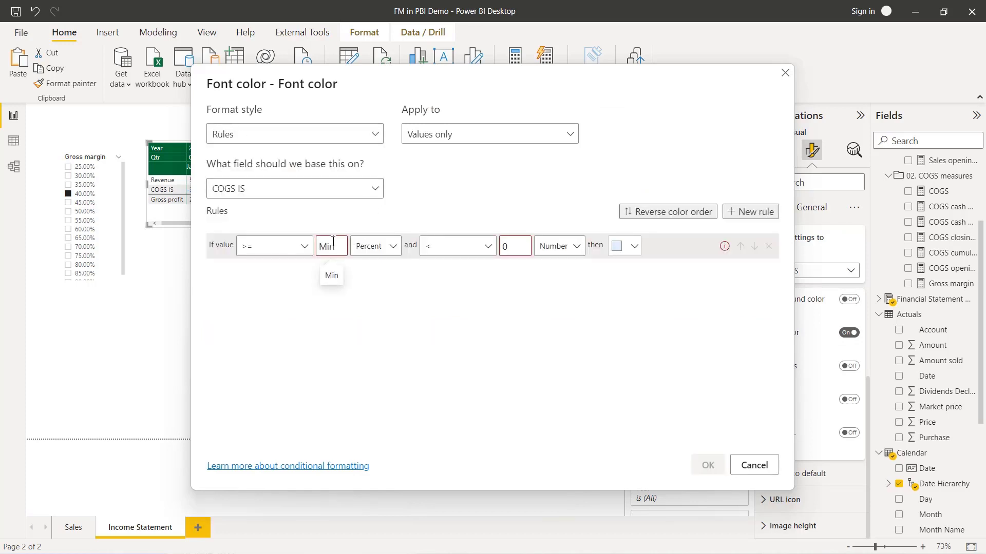
{"action": "left_click", "coordinate": [397, 245]}
{"action": "left_click", "coordinate": [390, 266]}
{"action": "left_click", "coordinate": [634, 245]}
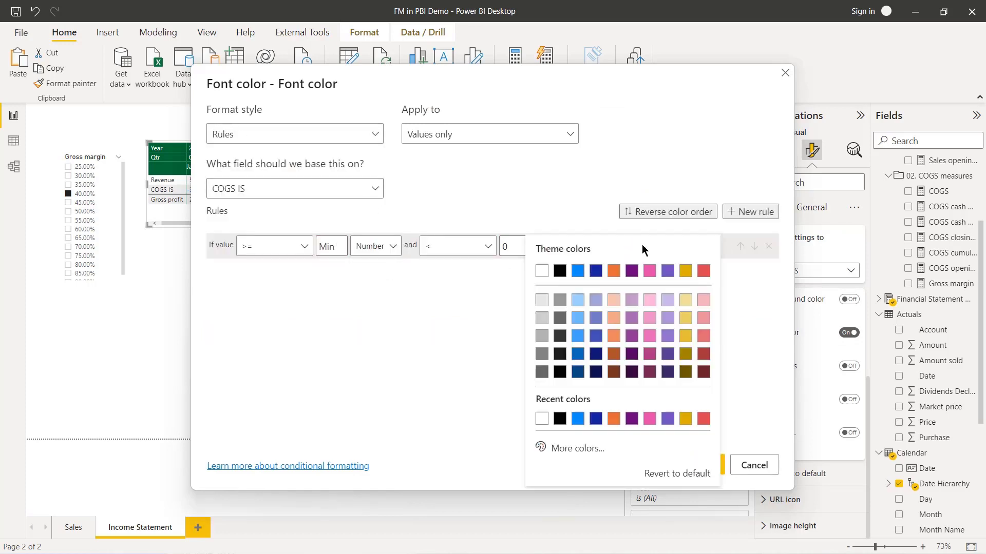
{"action": "left_click", "coordinate": [703, 272]}
{"action": "left_click", "coordinate": [706, 464]}
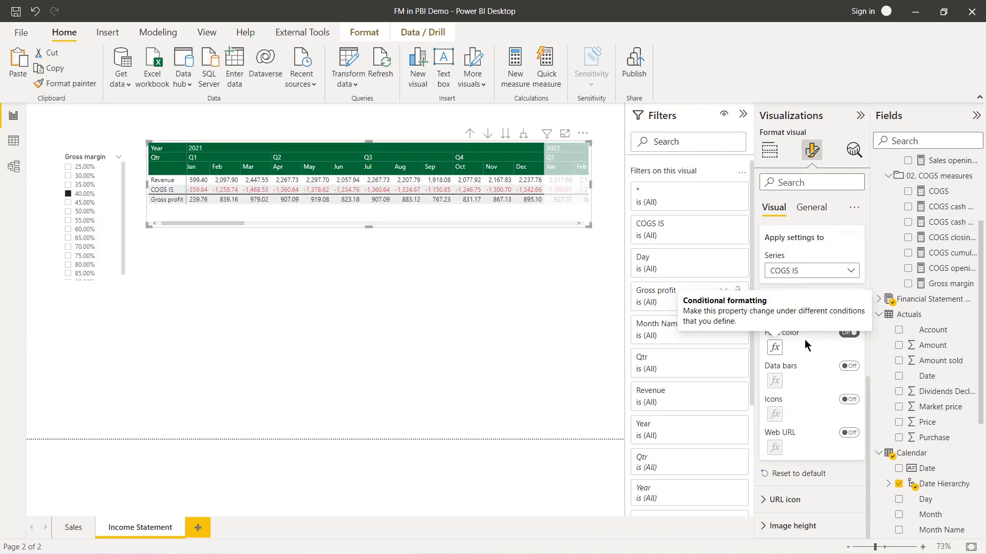
Step: Apply the COGS measure's custom number format, with negatives in parentheses, to COGS IS, Gross profit and Revenue
{"action": "left_click", "coordinate": [938, 191]}
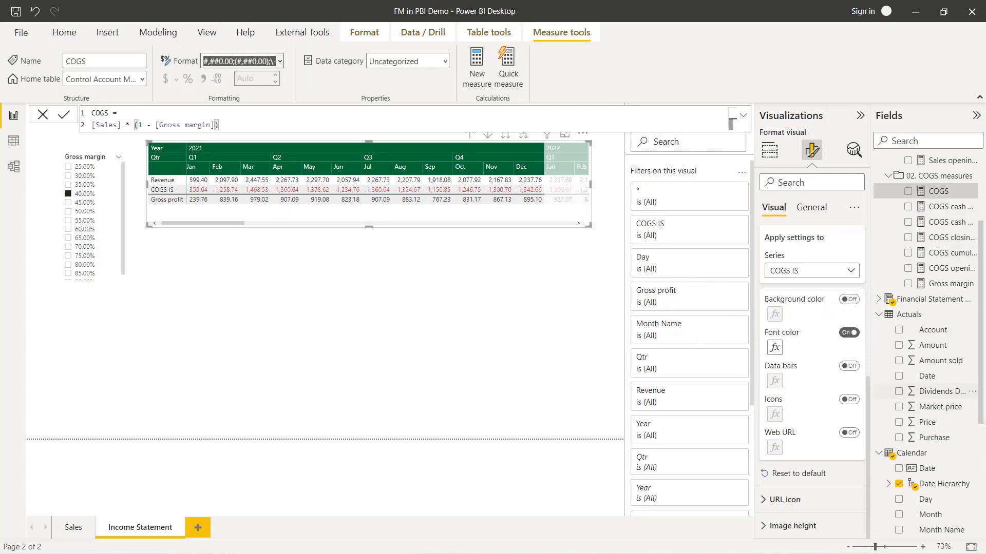
{"action": "scroll", "coordinate": [983, 399], "scroll_direction": "up", "scroll_amount": 3}
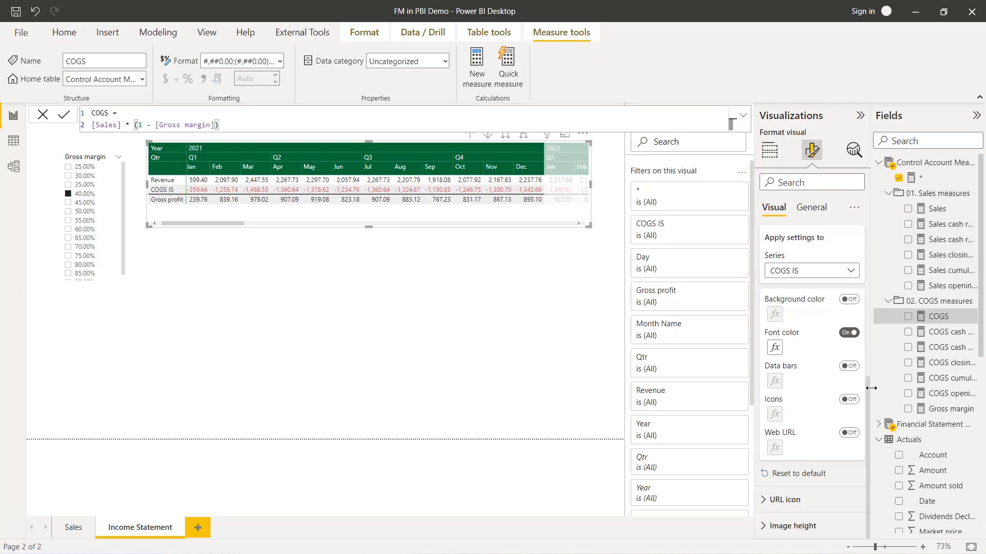
{"action": "left_click", "coordinate": [879, 424]}
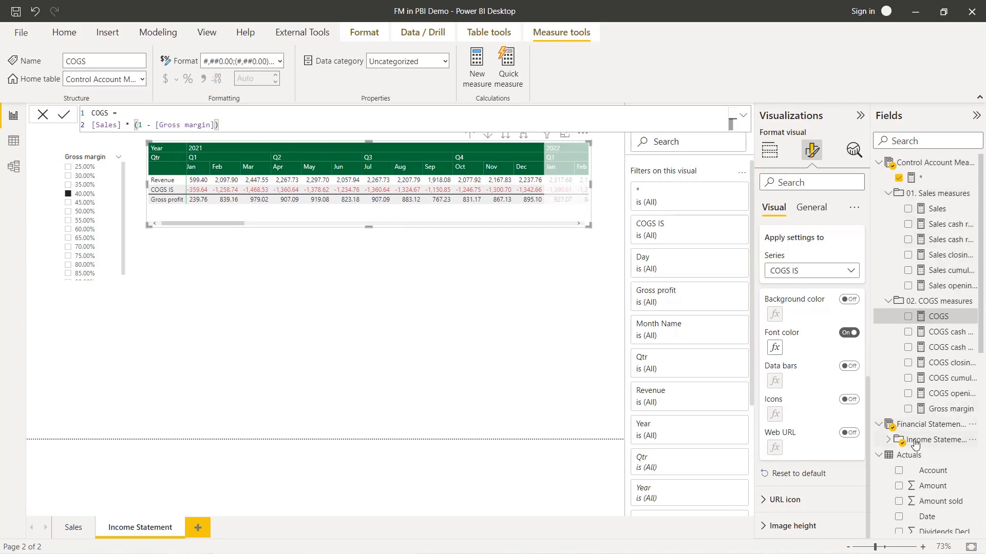
{"action": "left_click", "coordinate": [888, 439]}
{"action": "left_click", "coordinate": [943, 456]}
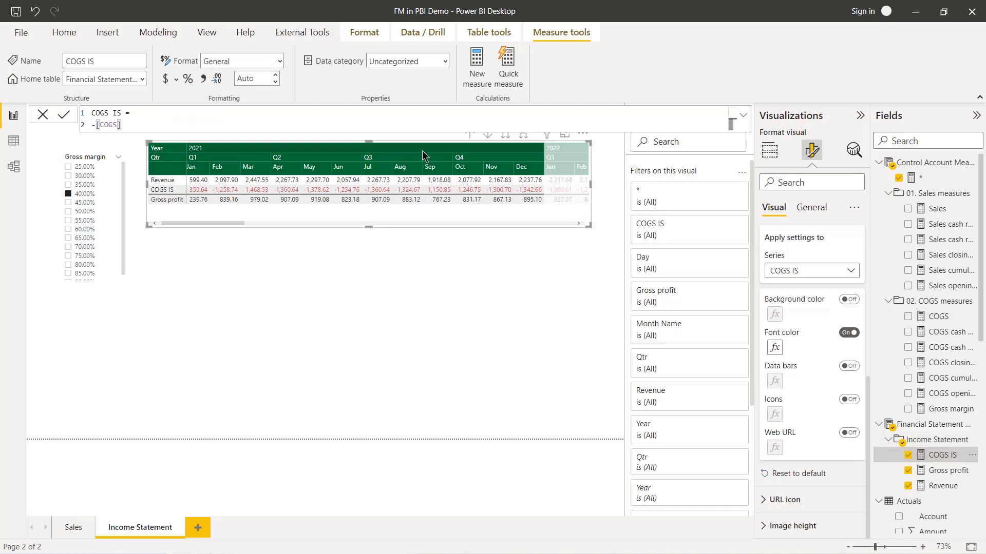
{"action": "left_click", "coordinate": [228, 60]}
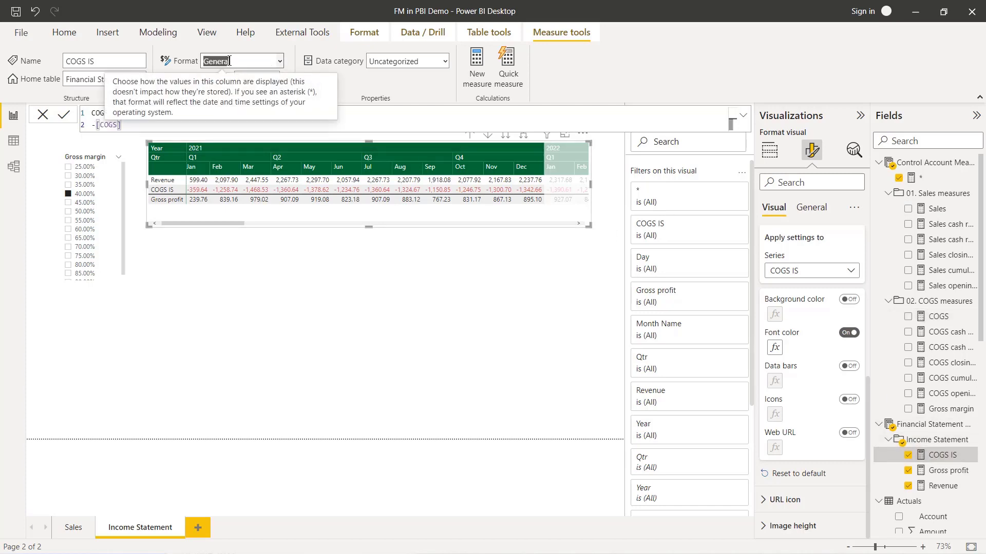
{"action": "left_click", "coordinate": [948, 470]}
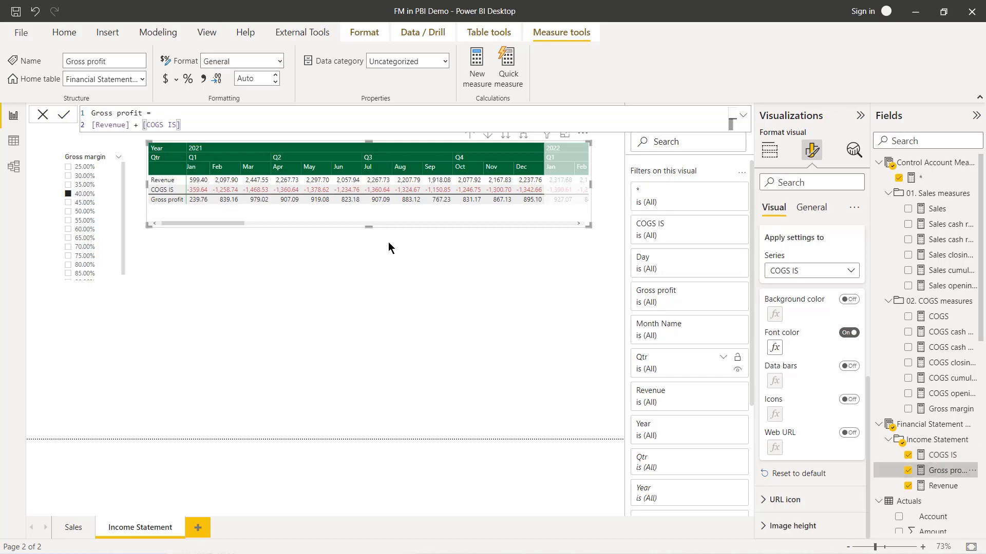
{"action": "left_click", "coordinate": [947, 488]}
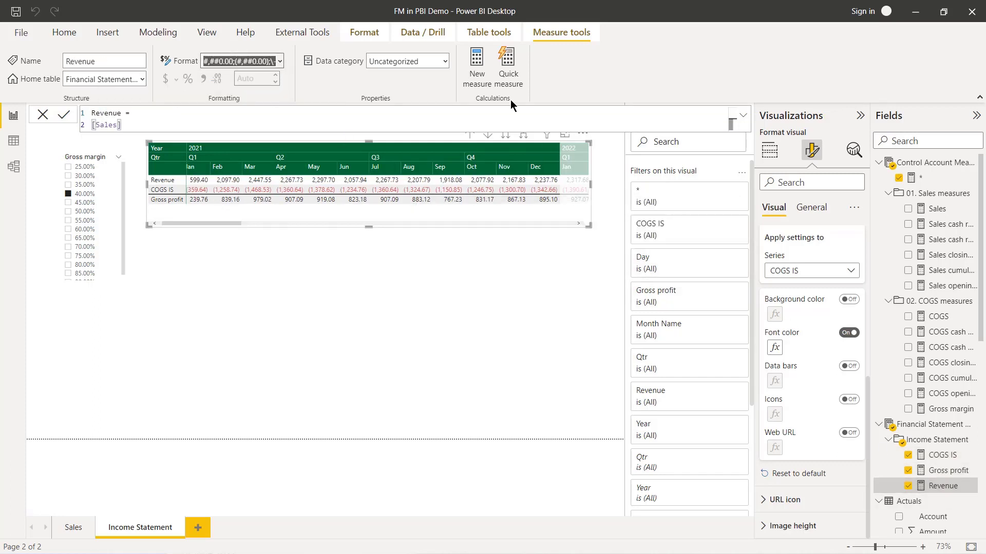
Step: Create a new blank spacer measure defined as _ = ""
{"action": "left_click", "coordinate": [478, 60]}
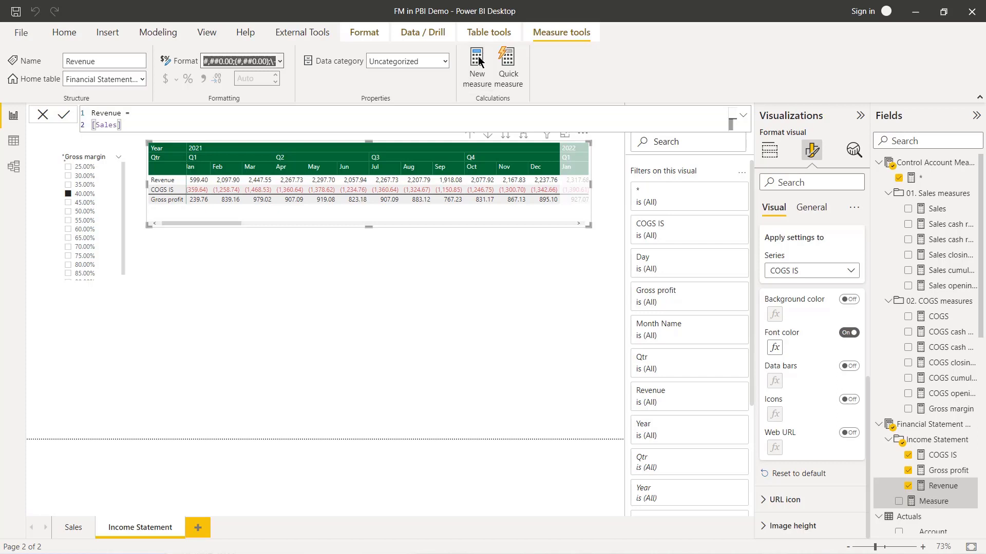
{"action": "key", "text": "BackSpace"}
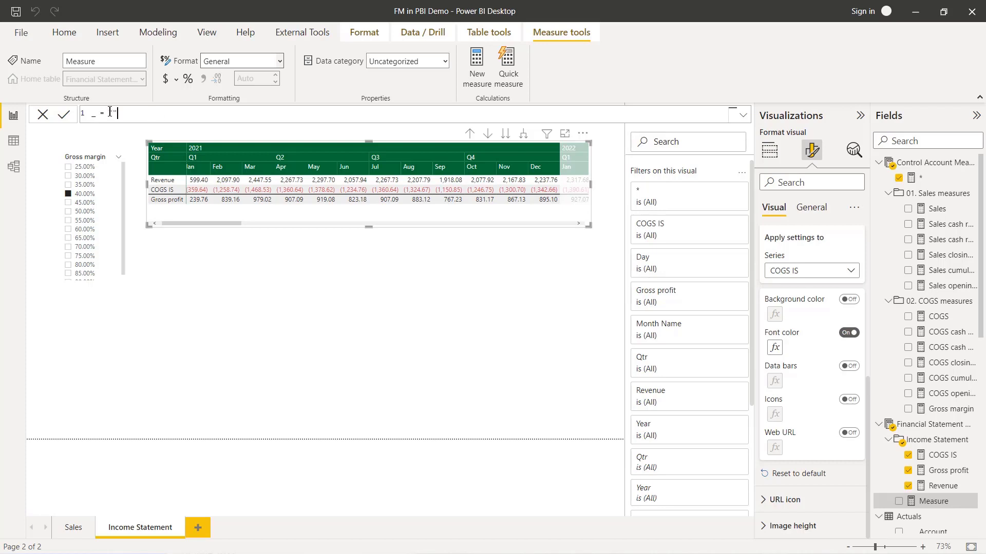
{"action": "left_click", "coordinate": [64, 115]}
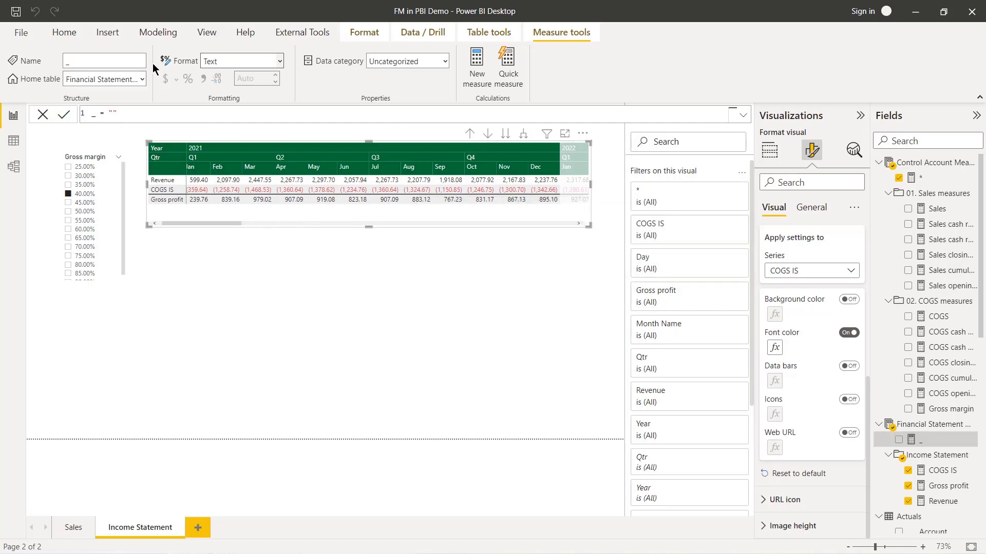
Step: Move the _ measure to the Control Account Measures table and add it below Gross profit in the matrix's values
{"action": "left_click", "coordinate": [141, 81]}
{"action": "left_click", "coordinate": [116, 132]}
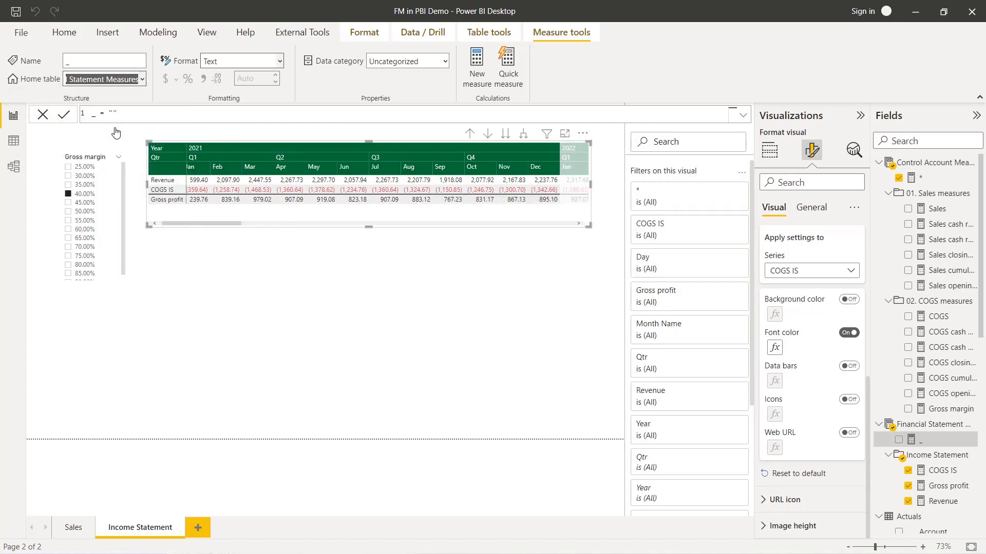
{"action": "key", "text": "Up"}
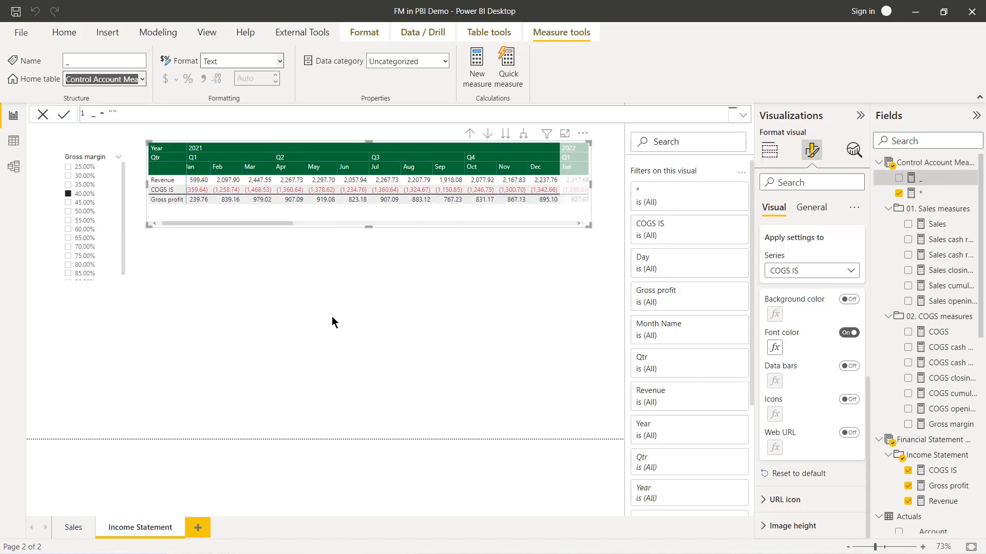
{"action": "left_click", "coordinate": [770, 150]}
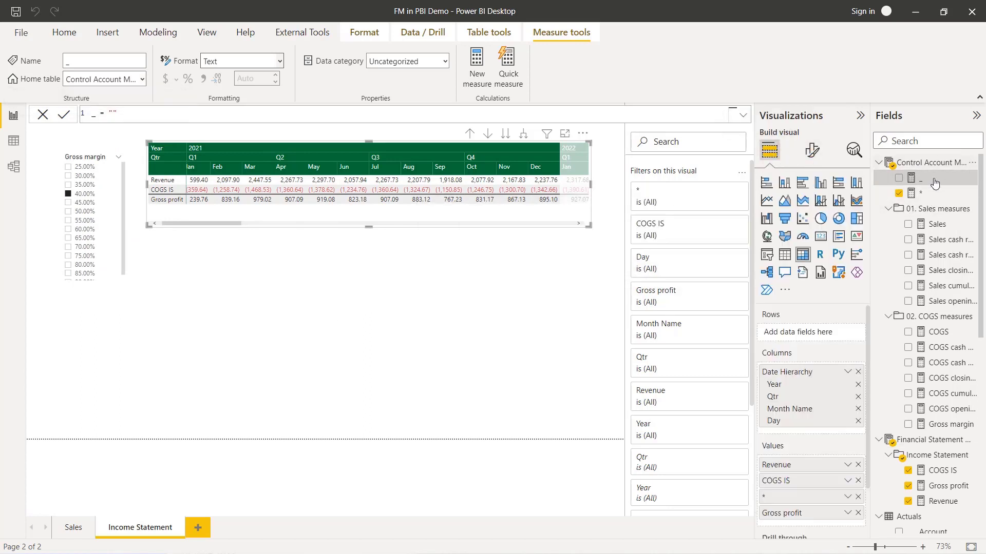
{"action": "left_click_drag", "start_coordinate": [915, 183], "coordinate": [802, 518]}
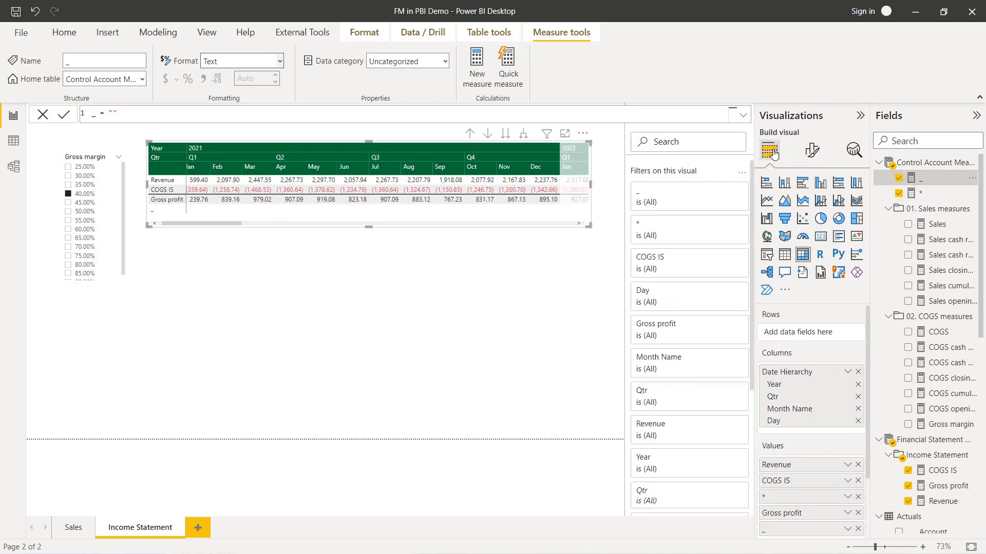
Step: Format the matrix's _ series as a specific column with white text and white background, applied to the header as well
{"action": "left_click", "coordinate": [811, 151]}
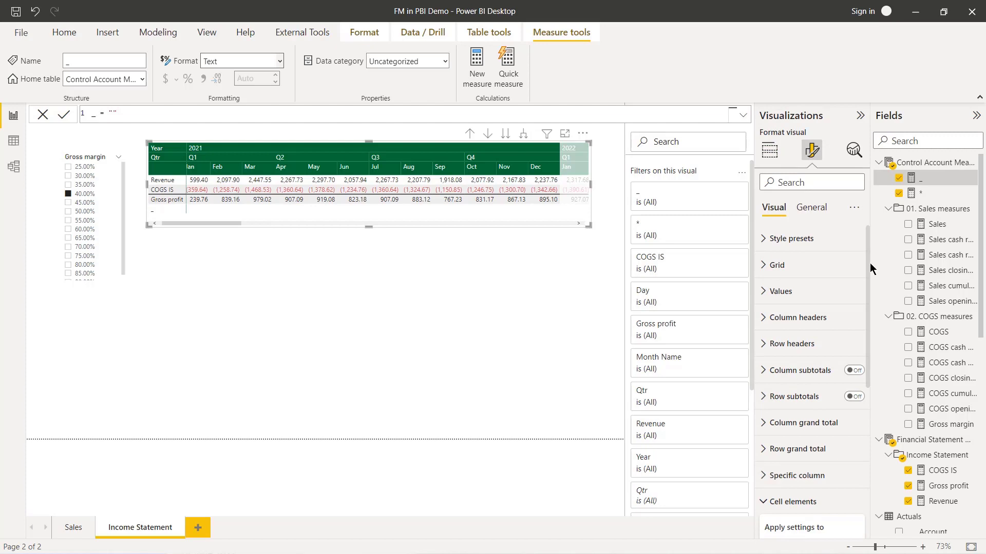
{"action": "left_click_drag", "start_coordinate": [867, 266], "coordinate": [877, 384]}
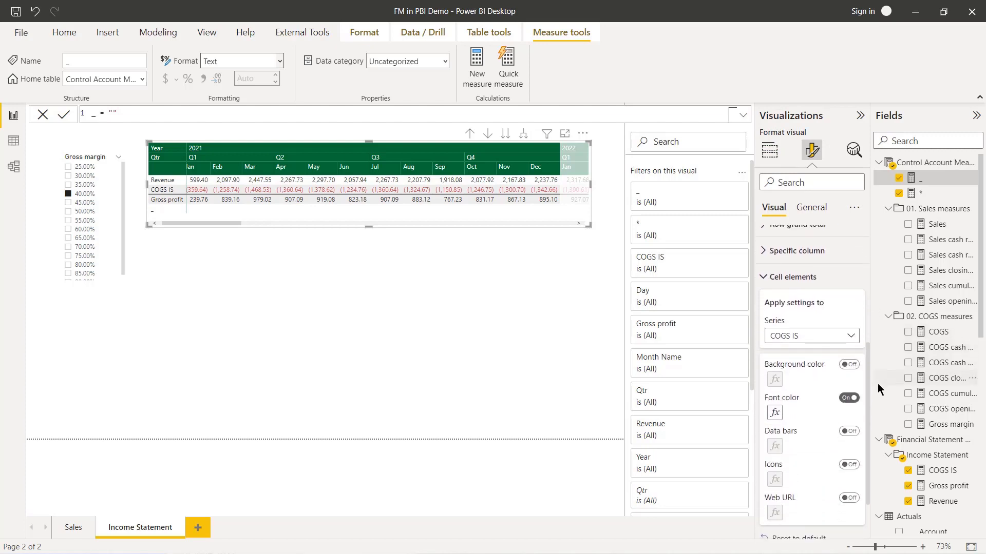
{"action": "left_click", "coordinate": [762, 279]}
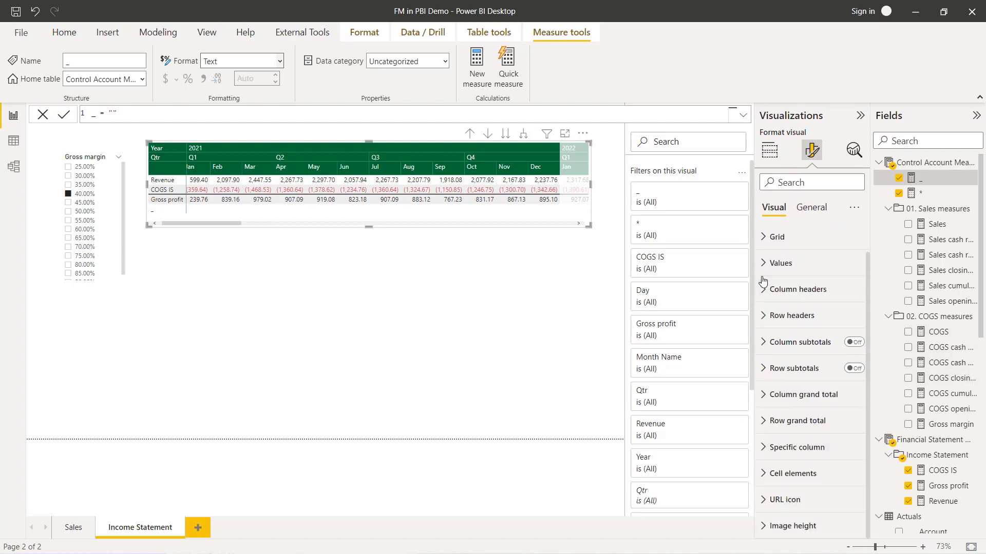
{"action": "left_click", "coordinate": [765, 449]}
{"action": "scroll", "coordinate": [868, 330], "scroll_direction": "down", "scroll_amount": 5}
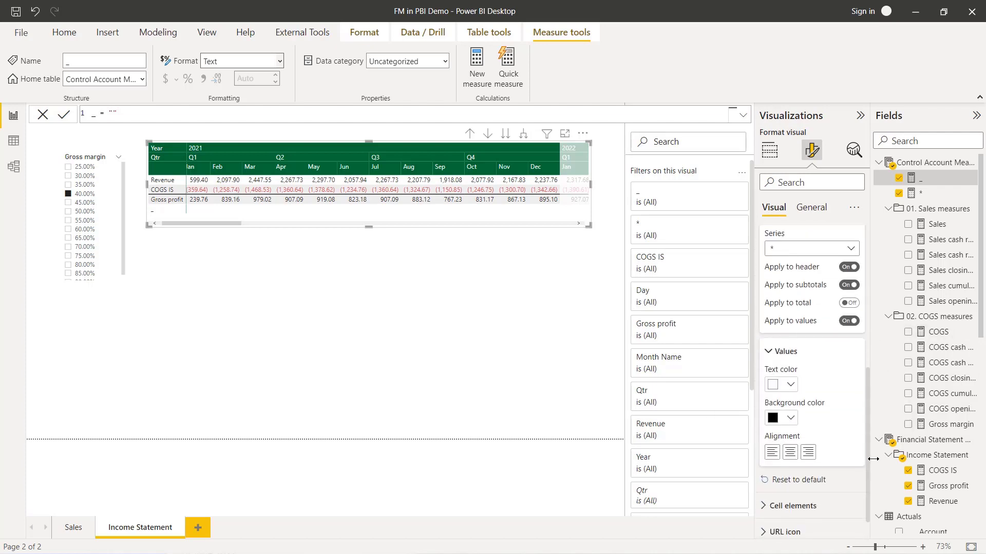
{"action": "left_click", "coordinate": [851, 247]}
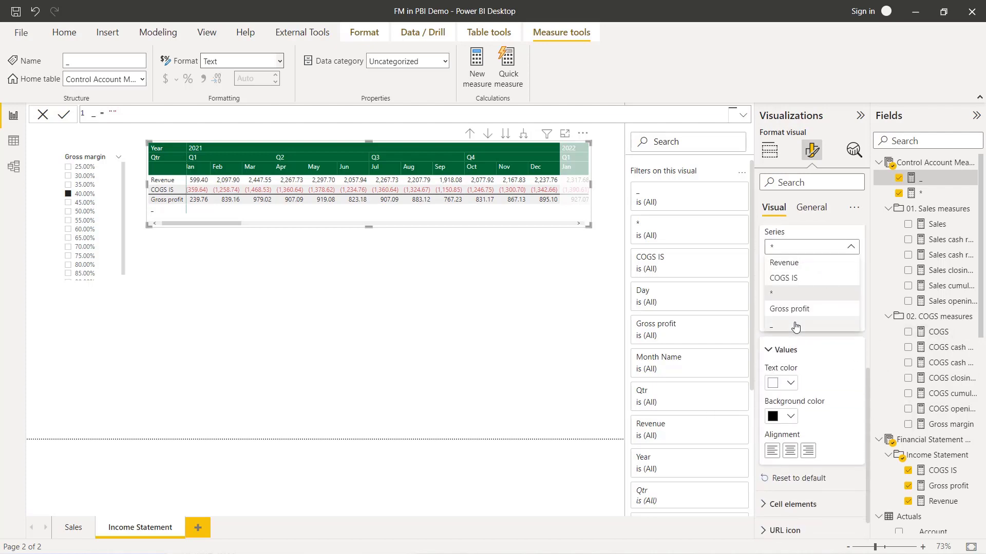
{"action": "left_click", "coordinate": [795, 327]}
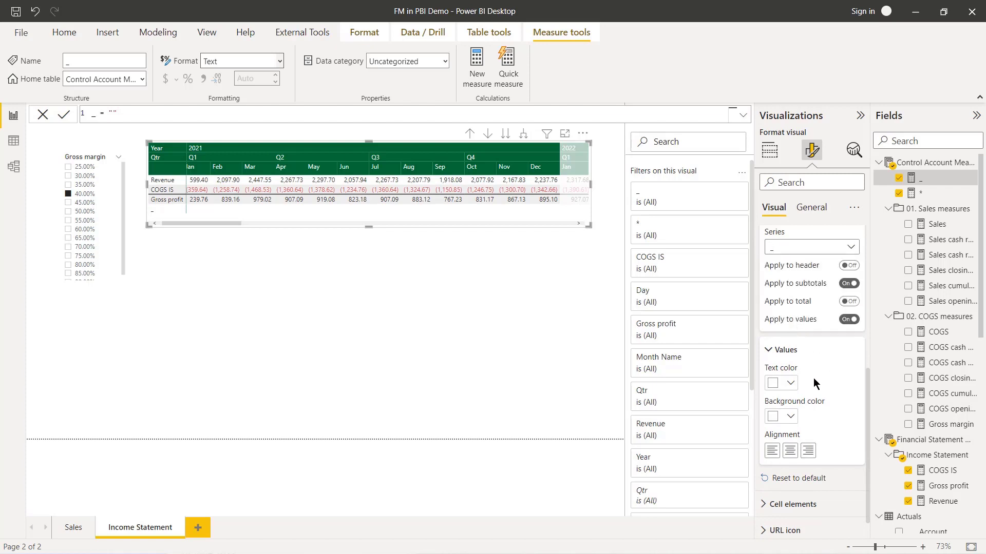
{"action": "left_click", "coordinate": [791, 417]}
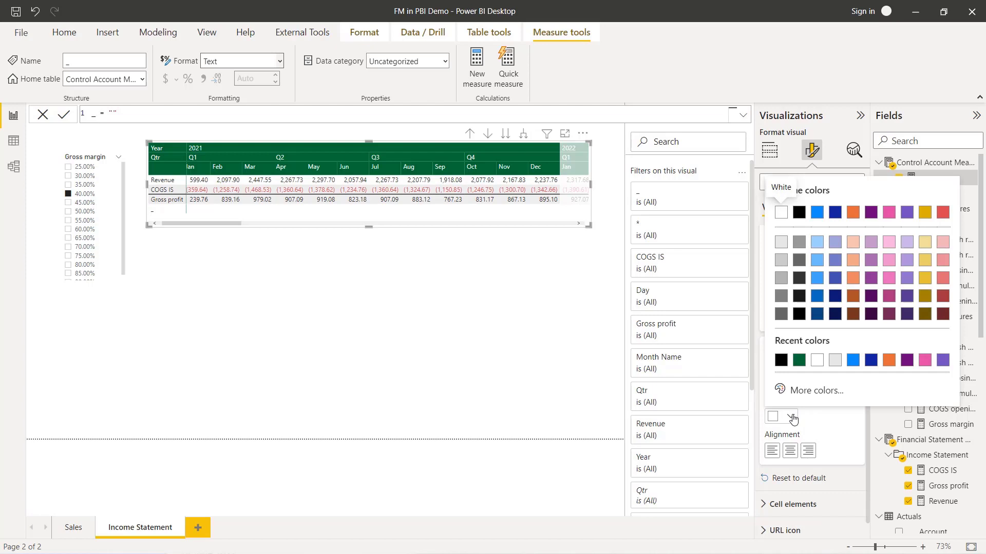
{"action": "left_click", "coordinate": [816, 361]}
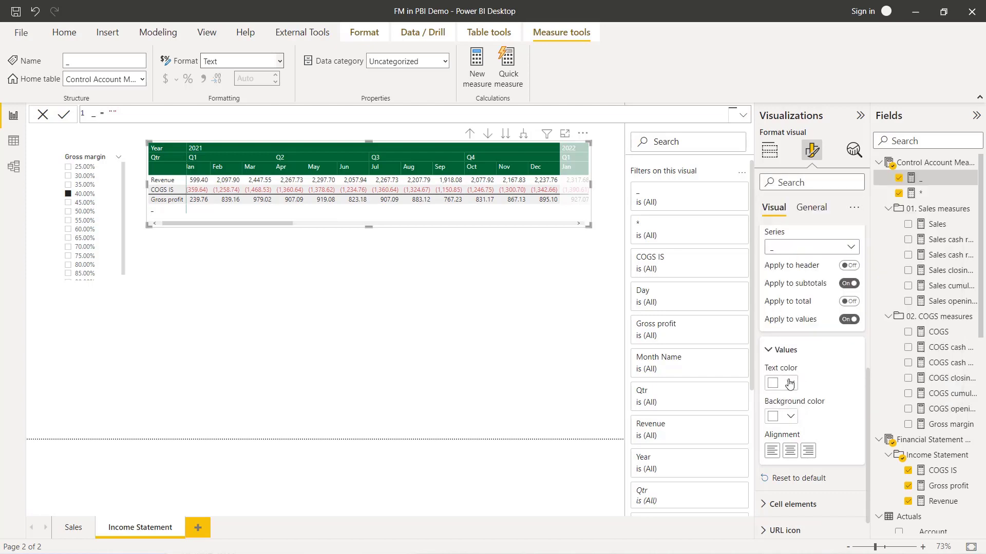
{"action": "left_click", "coordinate": [790, 384]}
{"action": "left_click", "coordinate": [780, 328]}
{"action": "left_click", "coordinate": [850, 265]}
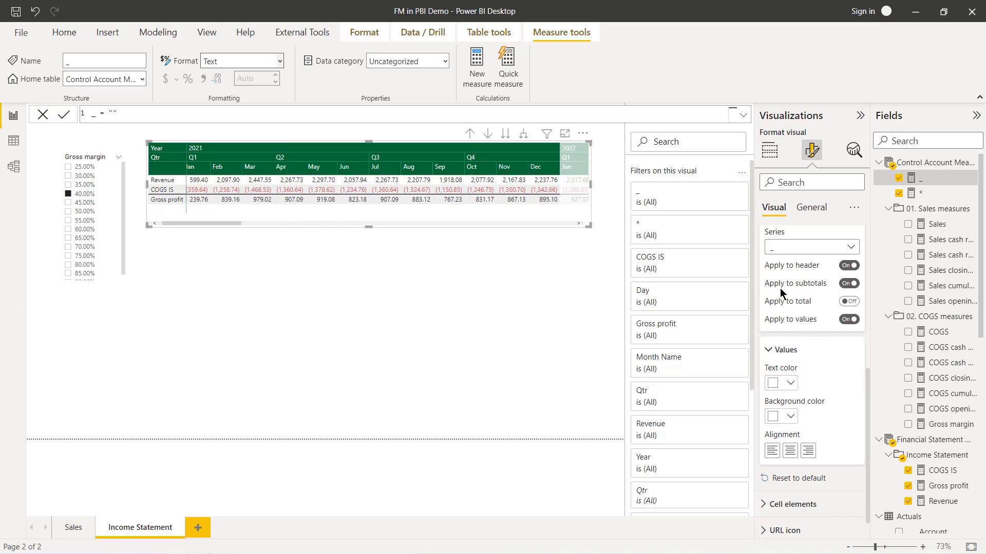
{"action": "left_click", "coordinate": [769, 151]}
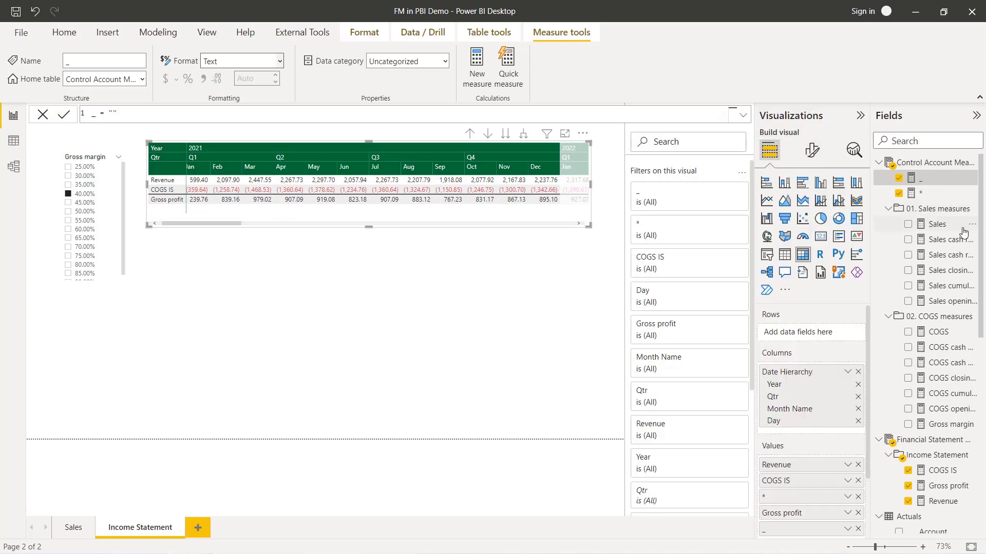
Step: Try the Gross margin measure below the _ spacer in the matrix's values, and remove it again
{"action": "scroll", "coordinate": [981, 277], "scroll_direction": "down", "scroll_amount": 3}
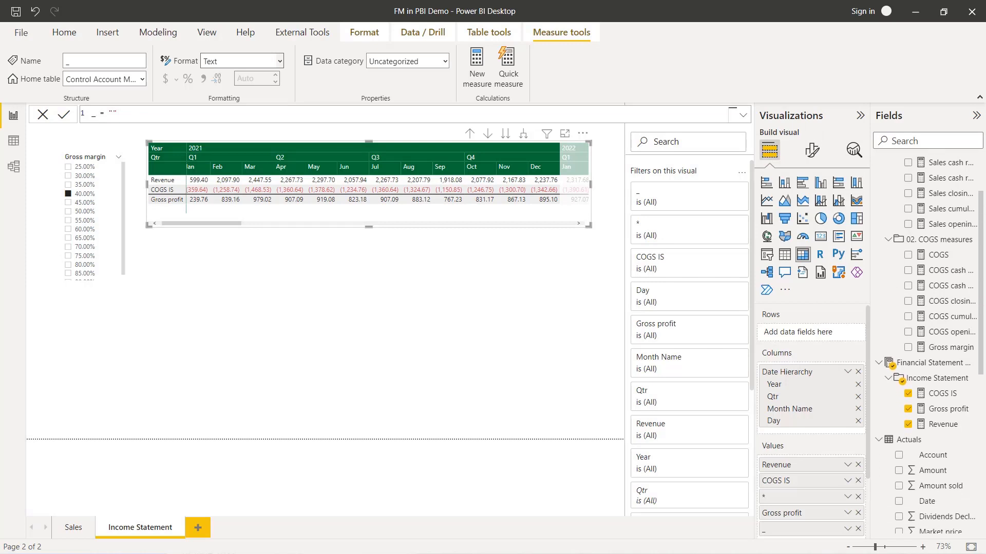
{"action": "left_click_drag", "start_coordinate": [950, 323], "coordinate": [837, 543]}
{"action": "left_click_drag", "start_coordinate": [835, 536], "coordinate": [833, 457]}
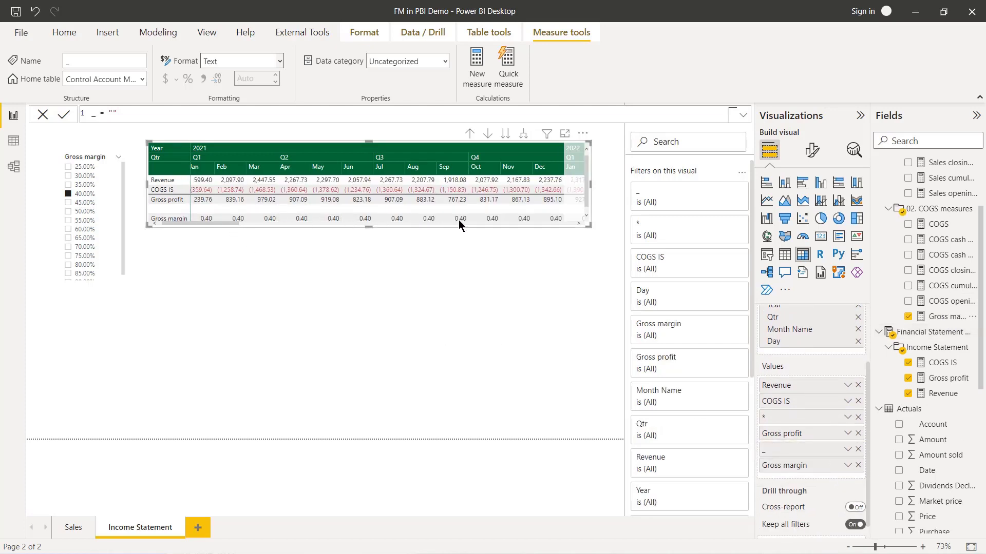
{"action": "left_click", "coordinate": [856, 465]}
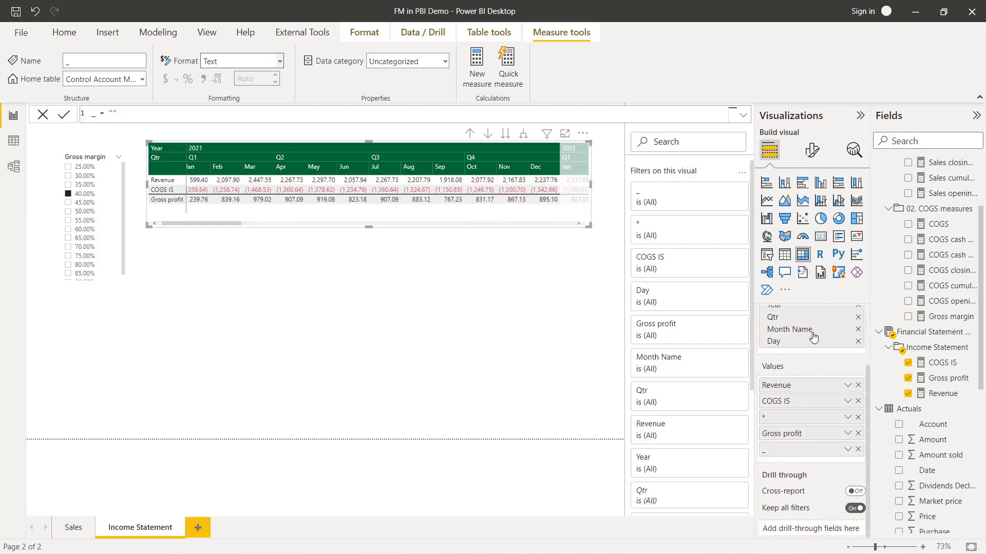
Step: Rename the COGS IS field to COGS for the Income Statement matrix only
{"action": "right_click", "coordinate": [812, 406]}
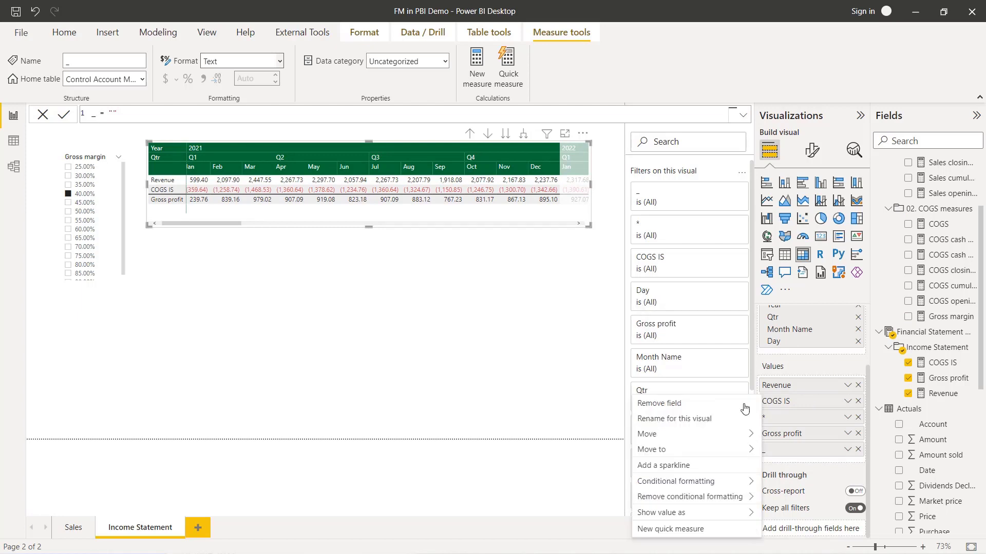
{"action": "left_click", "coordinate": [709, 416]}
{"action": "left_click", "coordinate": [799, 400]}
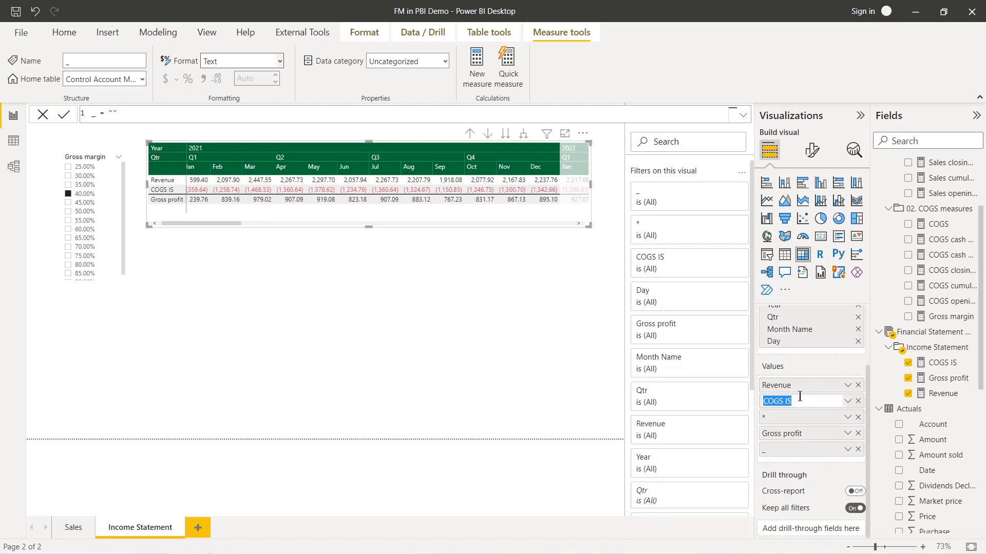
{"action": "key", "text": "BackSpace"}
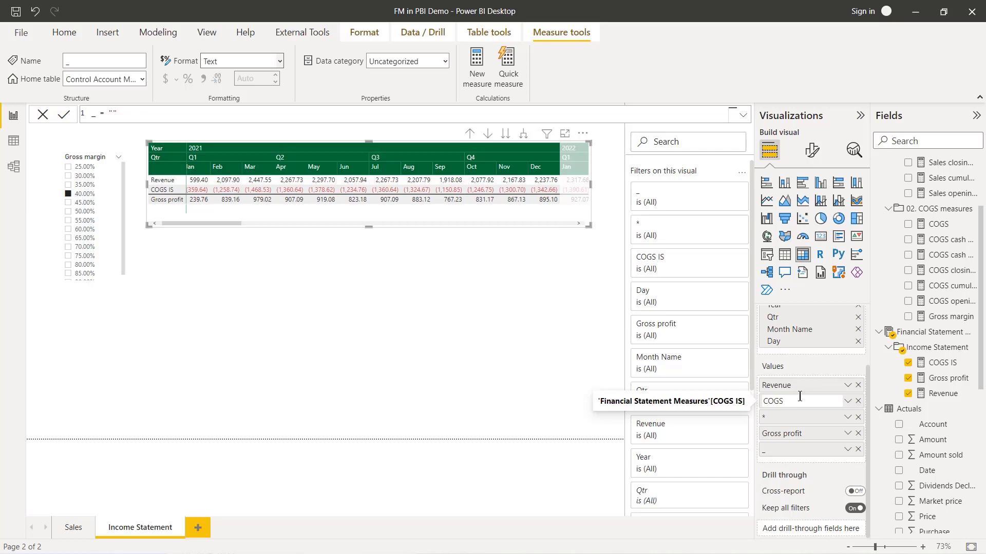
{"action": "key", "text": "Return"}
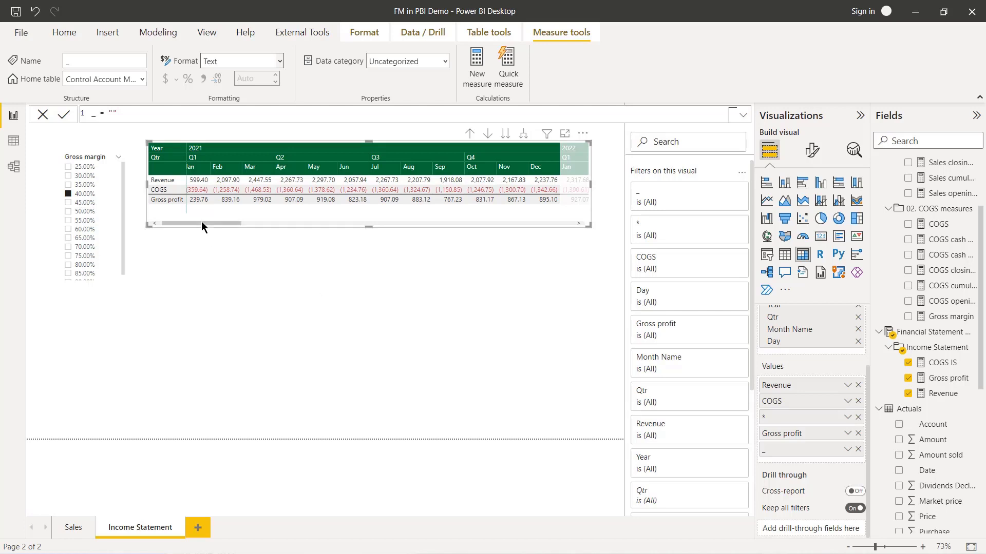
{"action": "left_click_drag", "start_coordinate": [201, 221], "coordinate": [162, 220]}
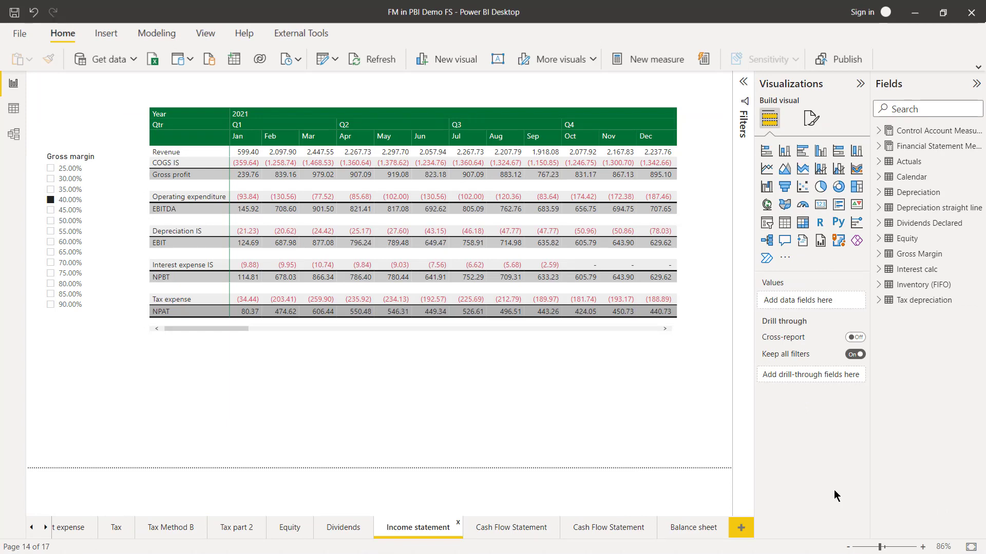
Step: Review the Balance sheet page and both Cash Flow Statement pages of the completed model
{"action": "left_click", "coordinate": [691, 532]}
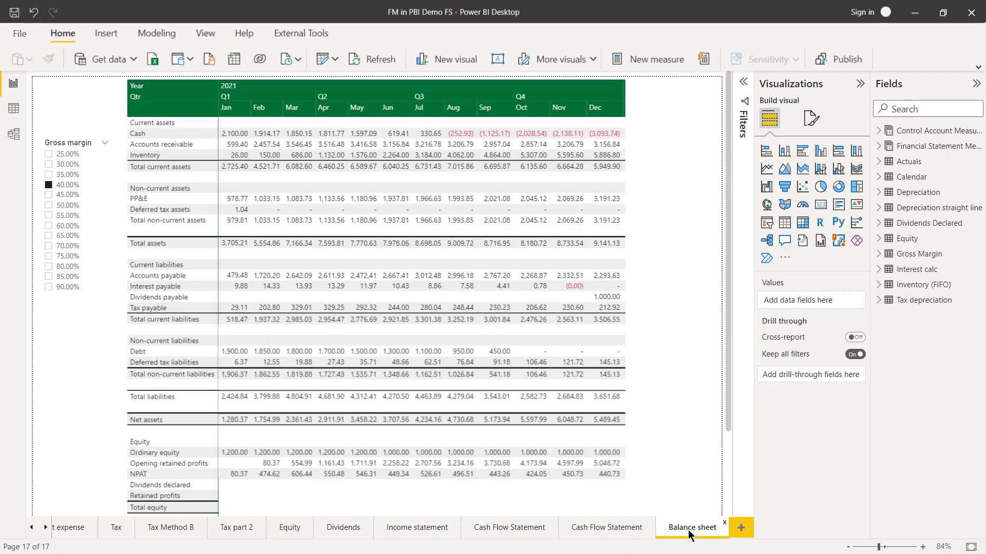
{"action": "left_click", "coordinate": [493, 532]}
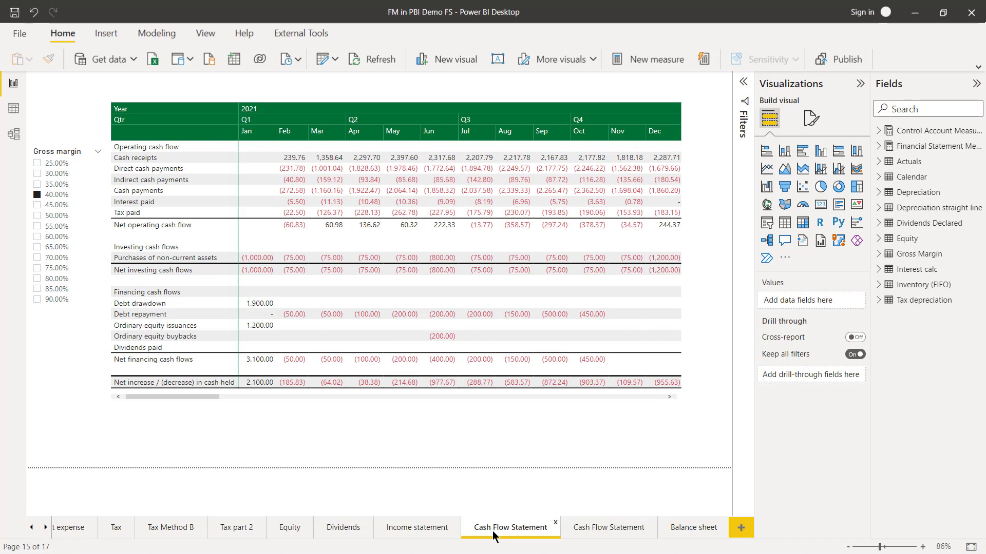
{"action": "left_click", "coordinate": [596, 536]}
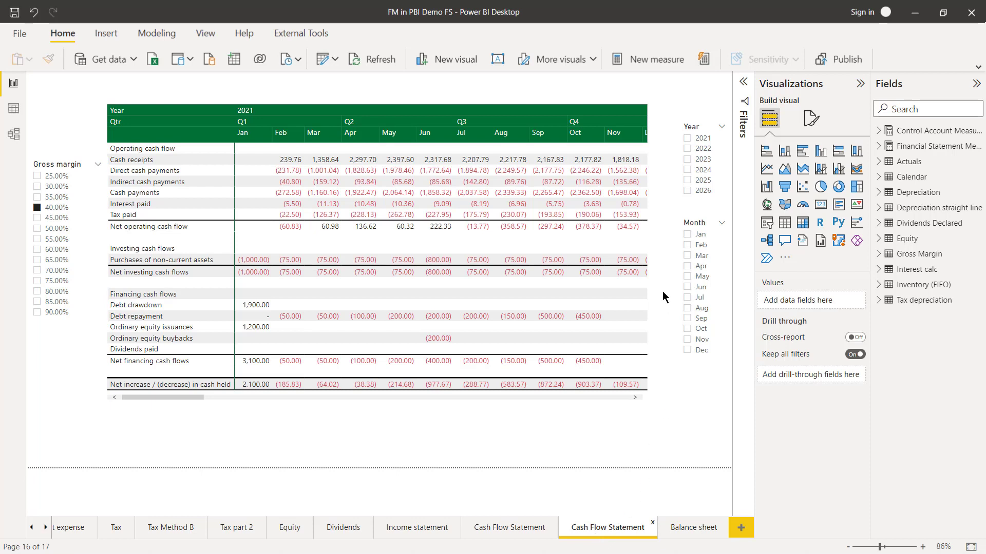
Step: Test the cash flow statement's slicers with years 2022 and 2026 and with month Jul, clearing the year and month filters
{"action": "left_click", "coordinate": [688, 150]}
{"action": "left_click", "coordinate": [688, 192]}
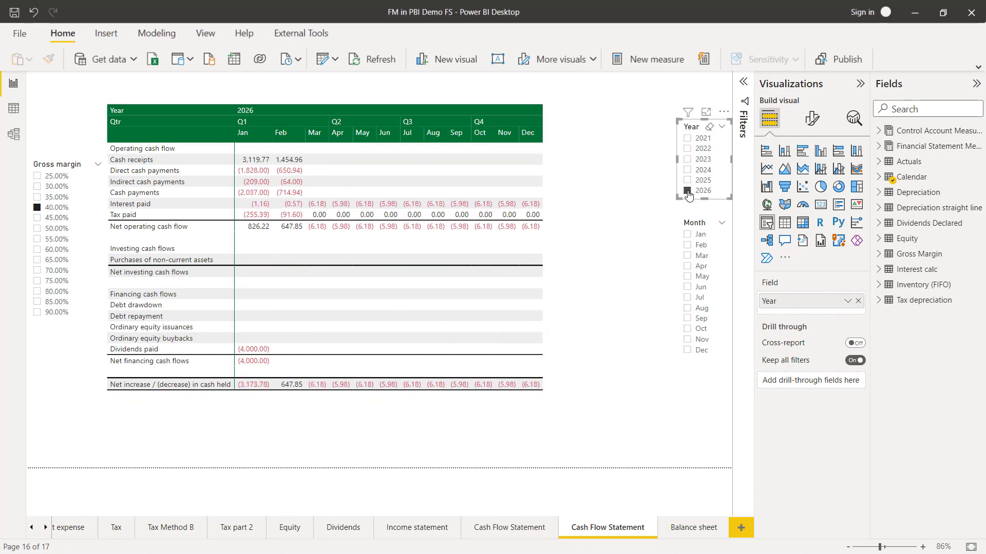
{"action": "left_click", "coordinate": [688, 192]}
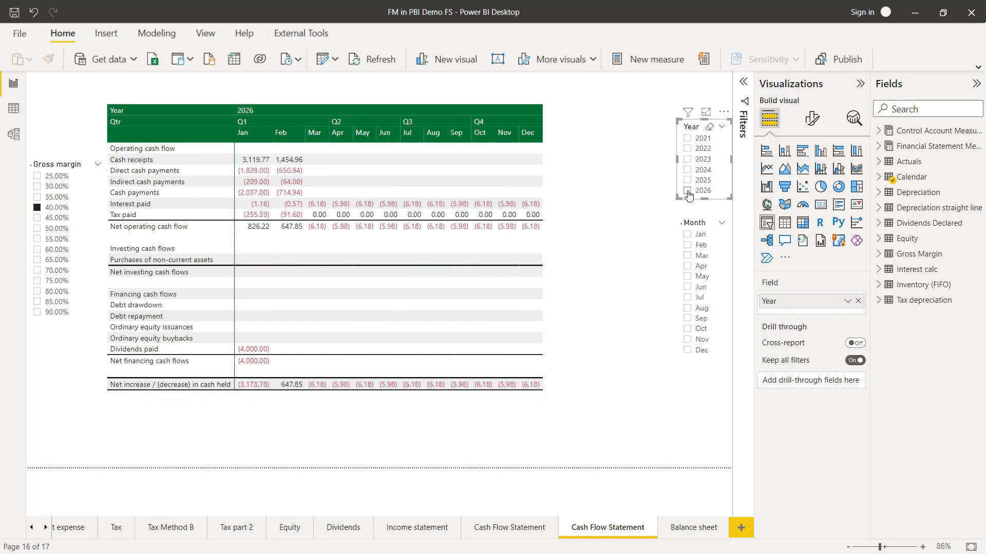
{"action": "left_click", "coordinate": [687, 299]}
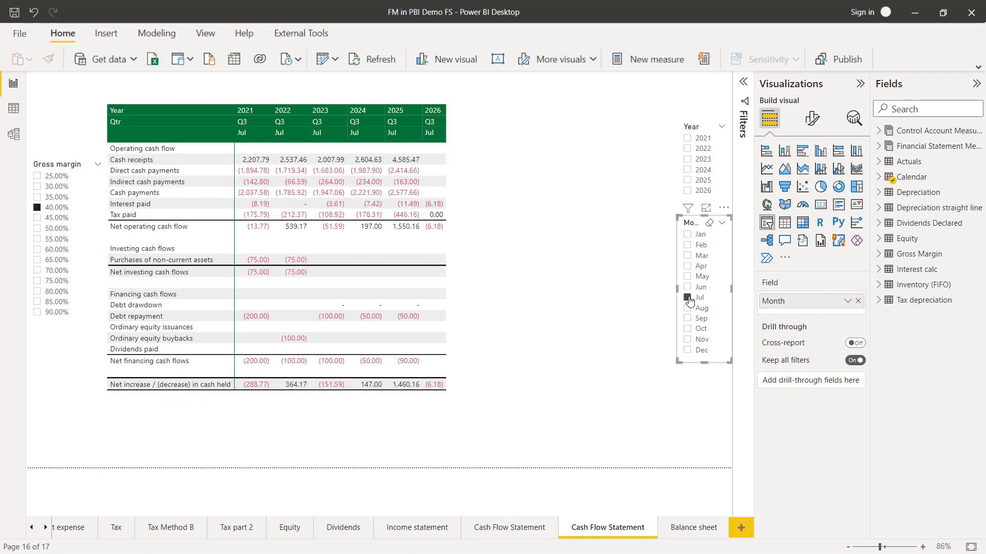
{"action": "left_click", "coordinate": [687, 298]}
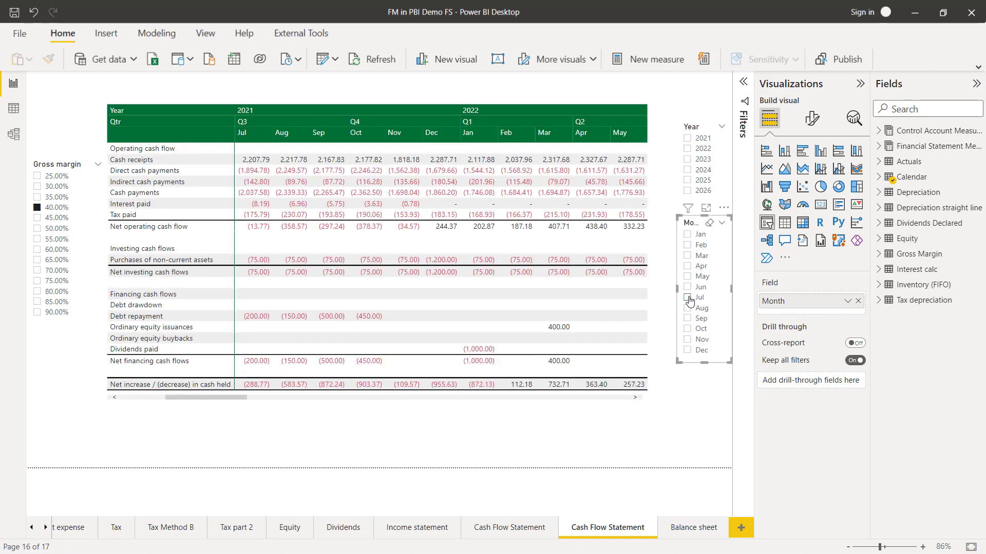
{"action": "left_click", "coordinate": [686, 440]}
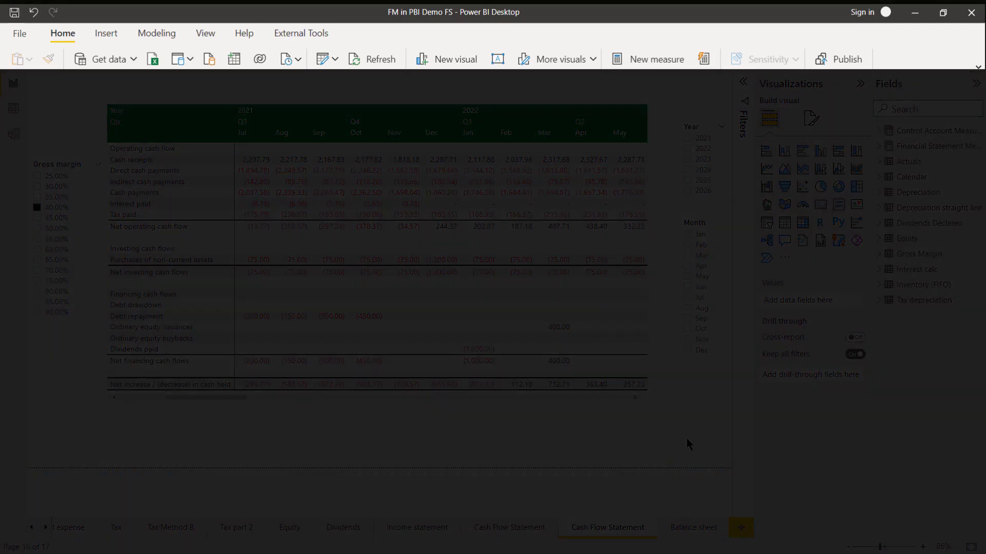